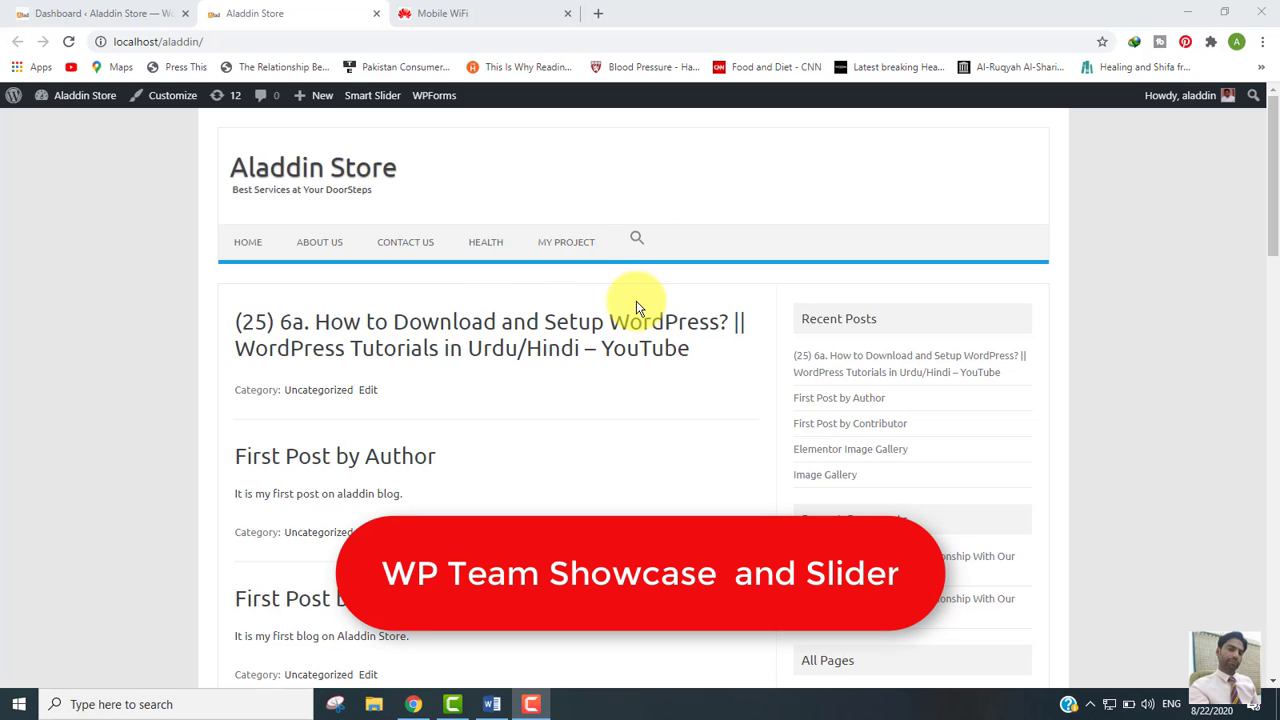
Step: Search the Add Plugins page for 'wp team showcase and slider'
{"action": "left_click", "coordinate": [97, 10]}
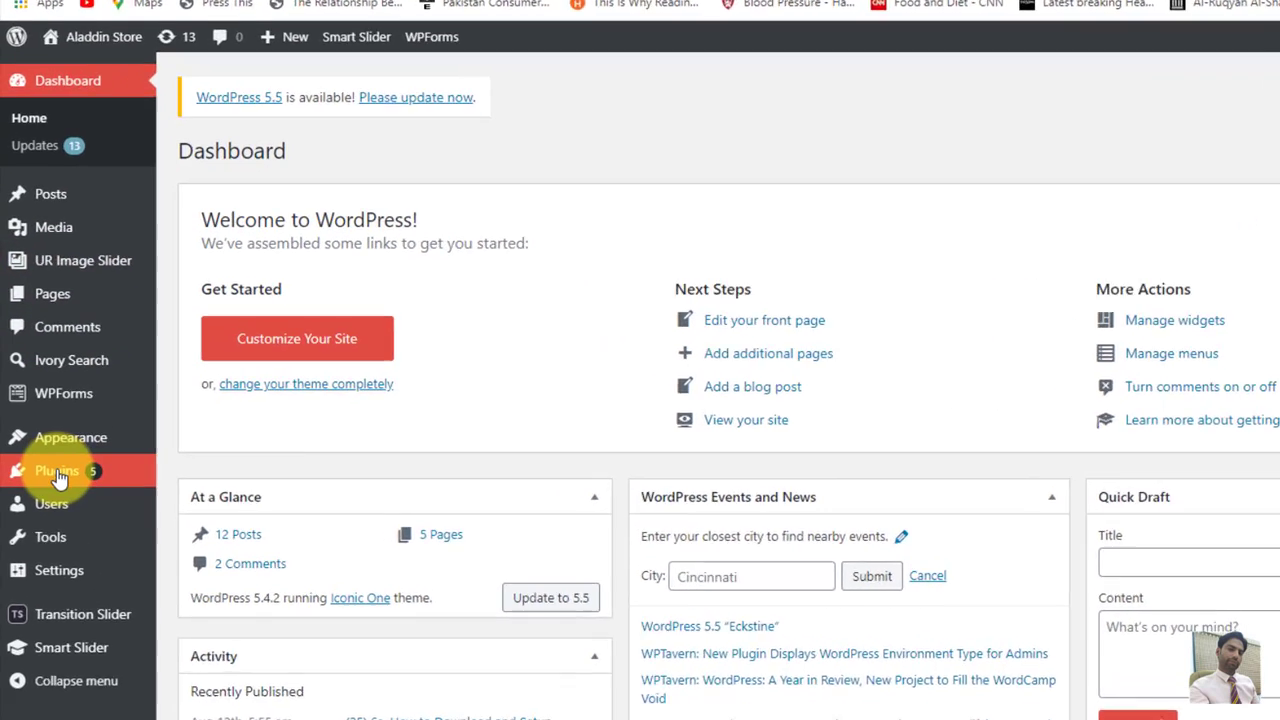
{"action": "mouse_move", "coordinate": [60, 476]}
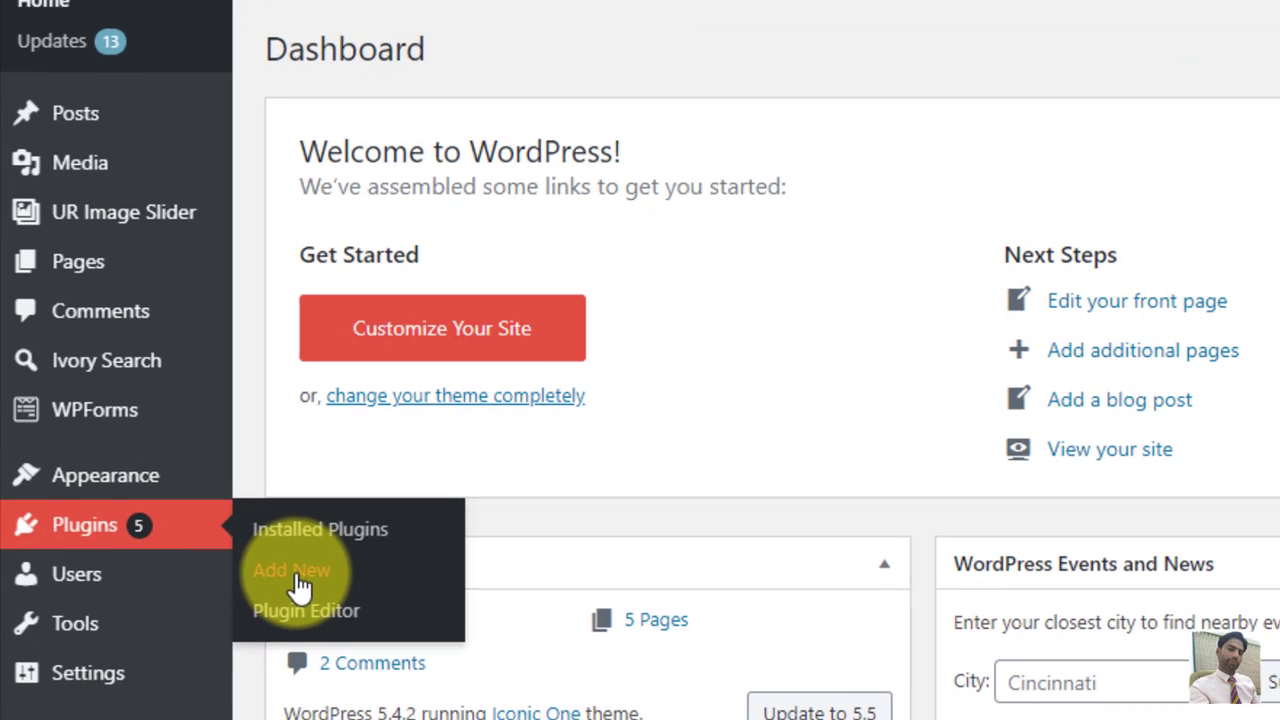
{"action": "left_click", "coordinate": [300, 586]}
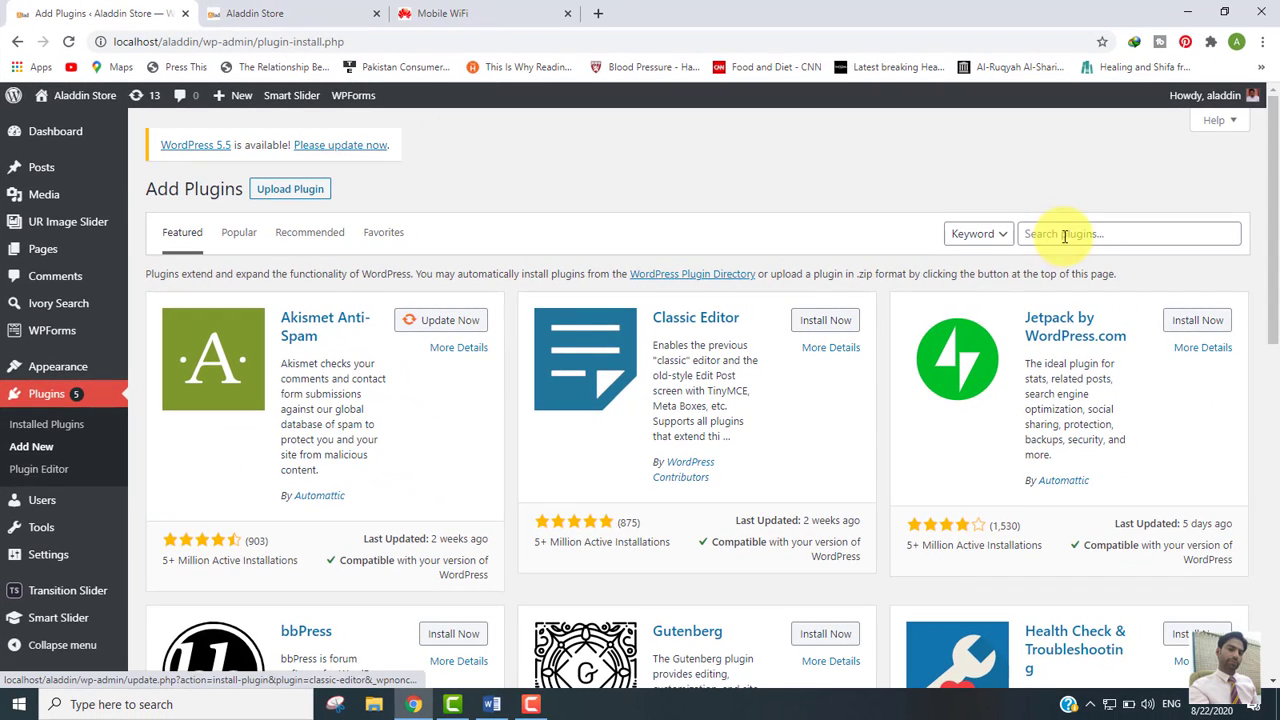
{"action": "left_click", "coordinate": [1076, 233]}
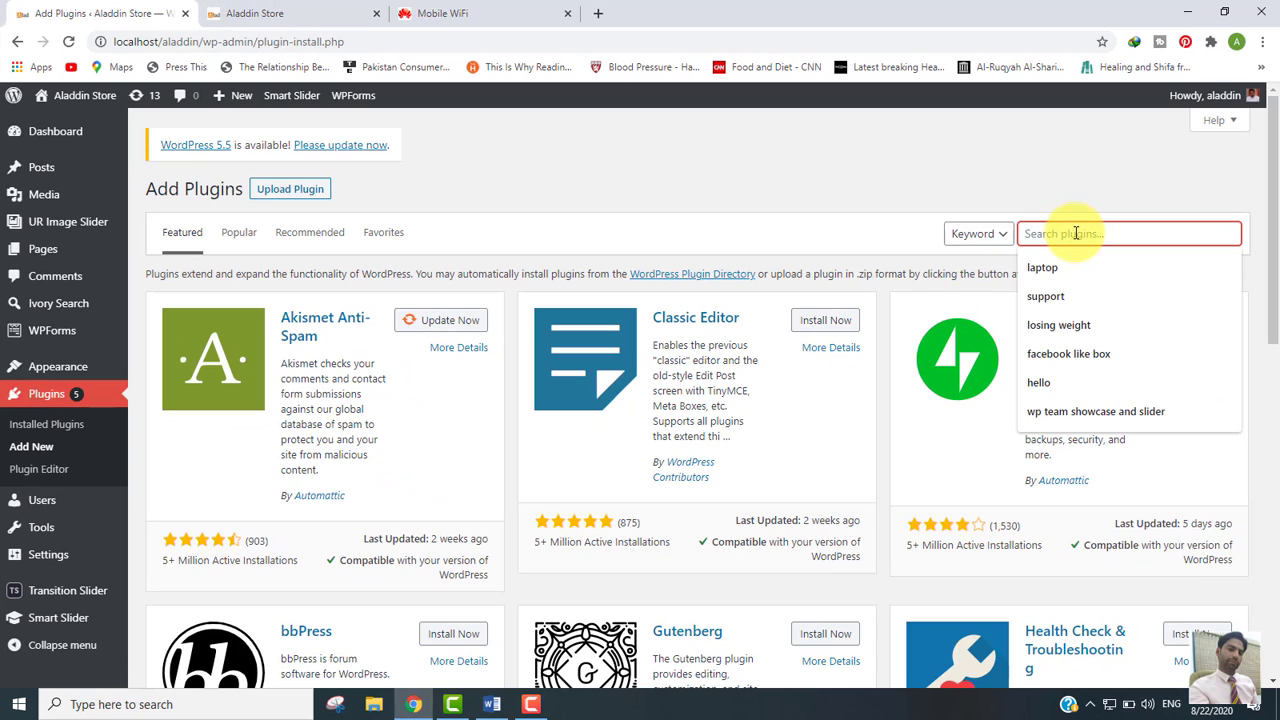
{"action": "type", "text": "wp team show"}
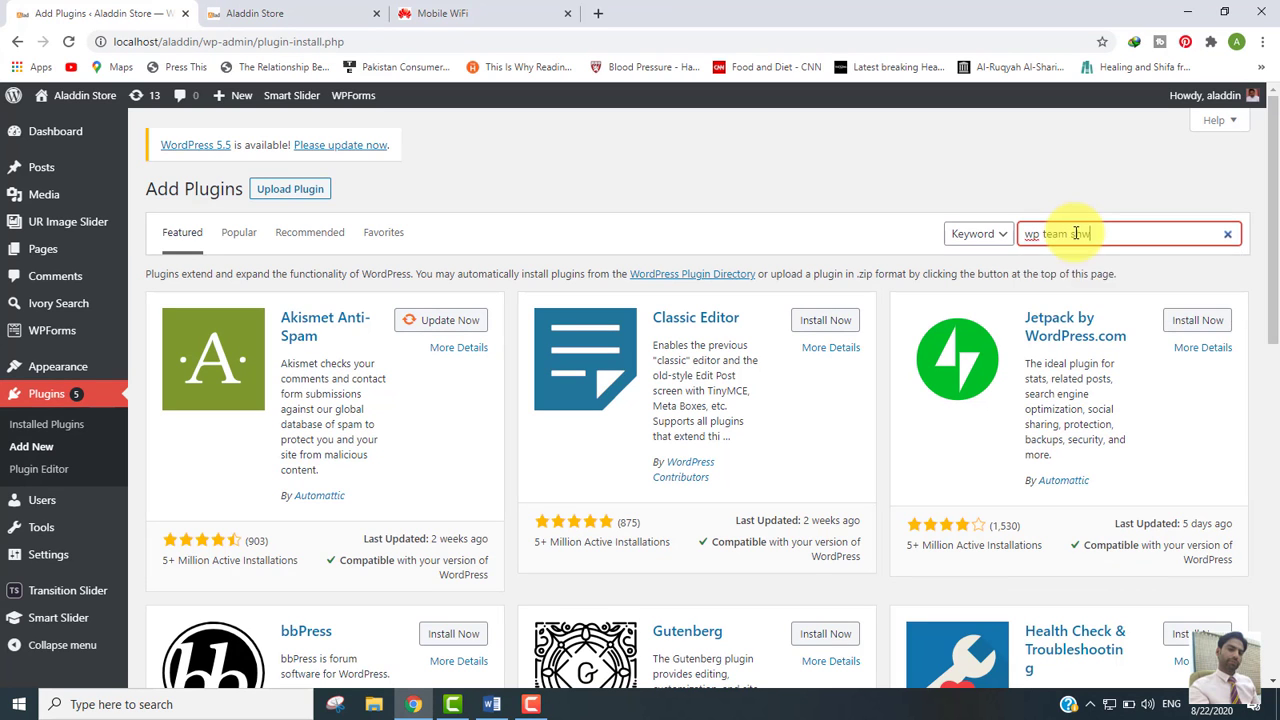
{"action": "type", "text": "case and slider"}
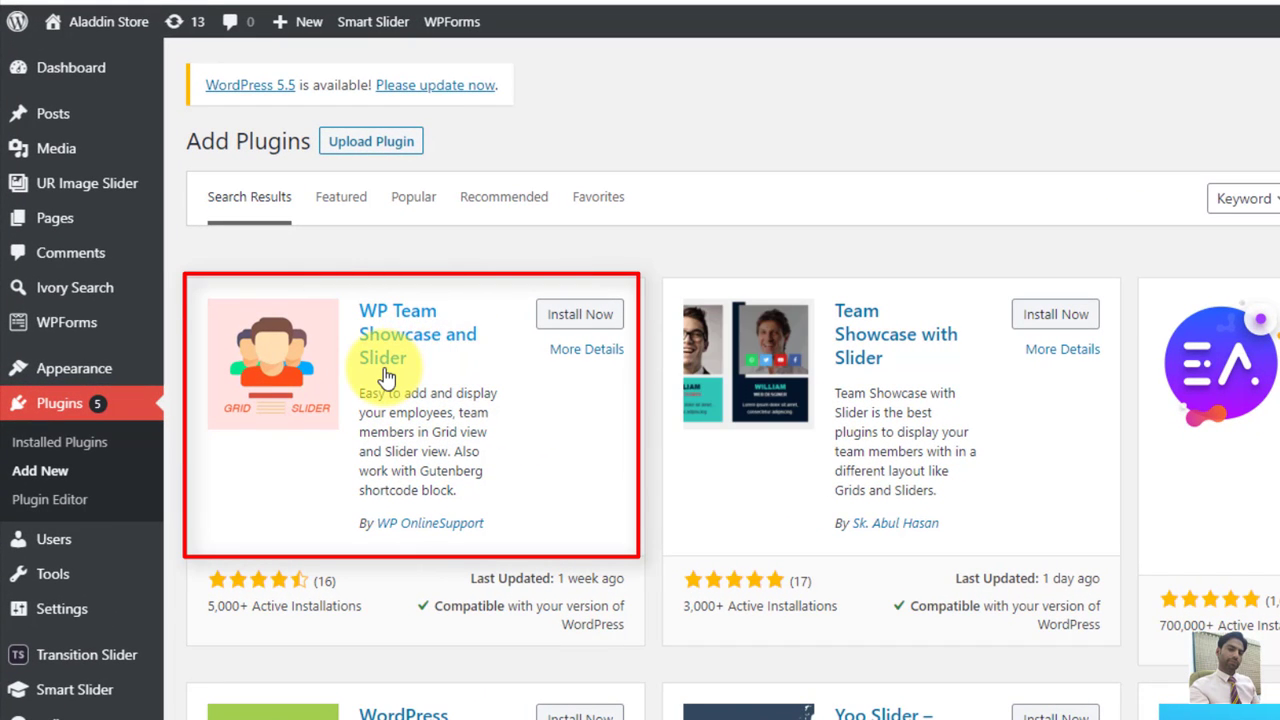
Step: Install and activate WP Team Showcase and Slider, then view its empty Team Showcase member list
{"action": "left_click", "coordinate": [567, 320]}
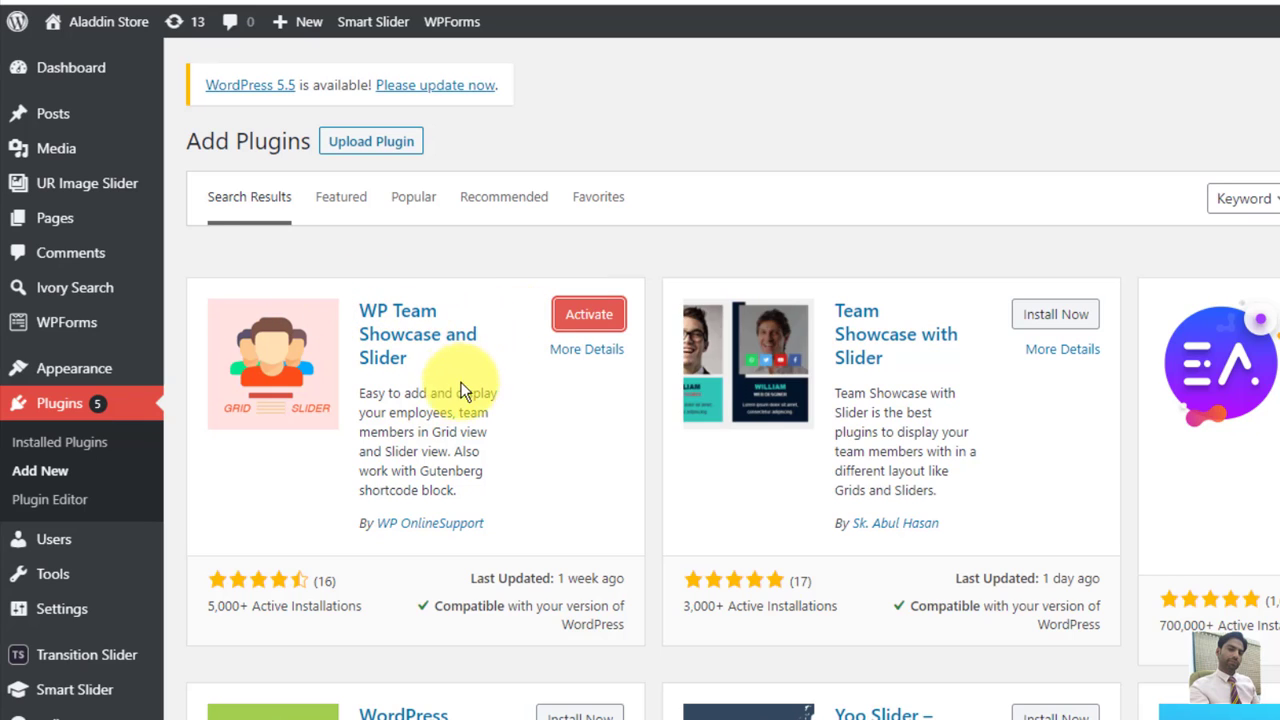
{"action": "left_click", "coordinate": [587, 316]}
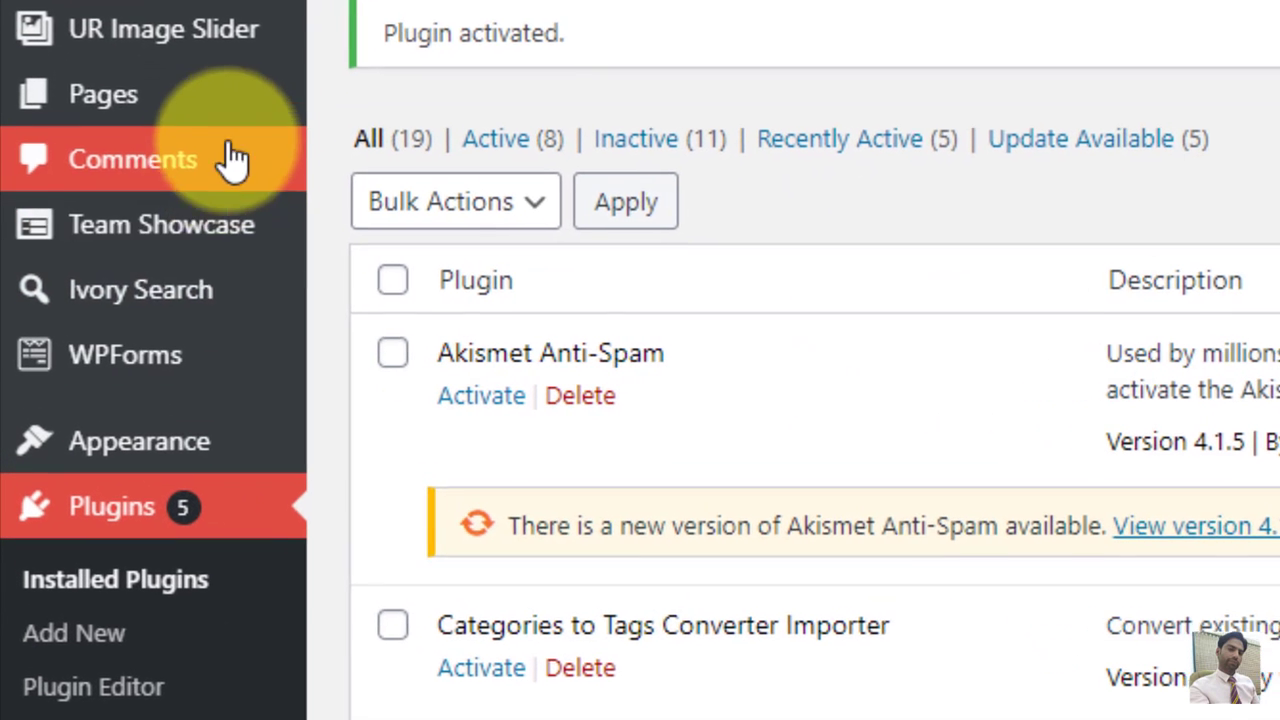
{"action": "mouse_move", "coordinate": [37, 243]}
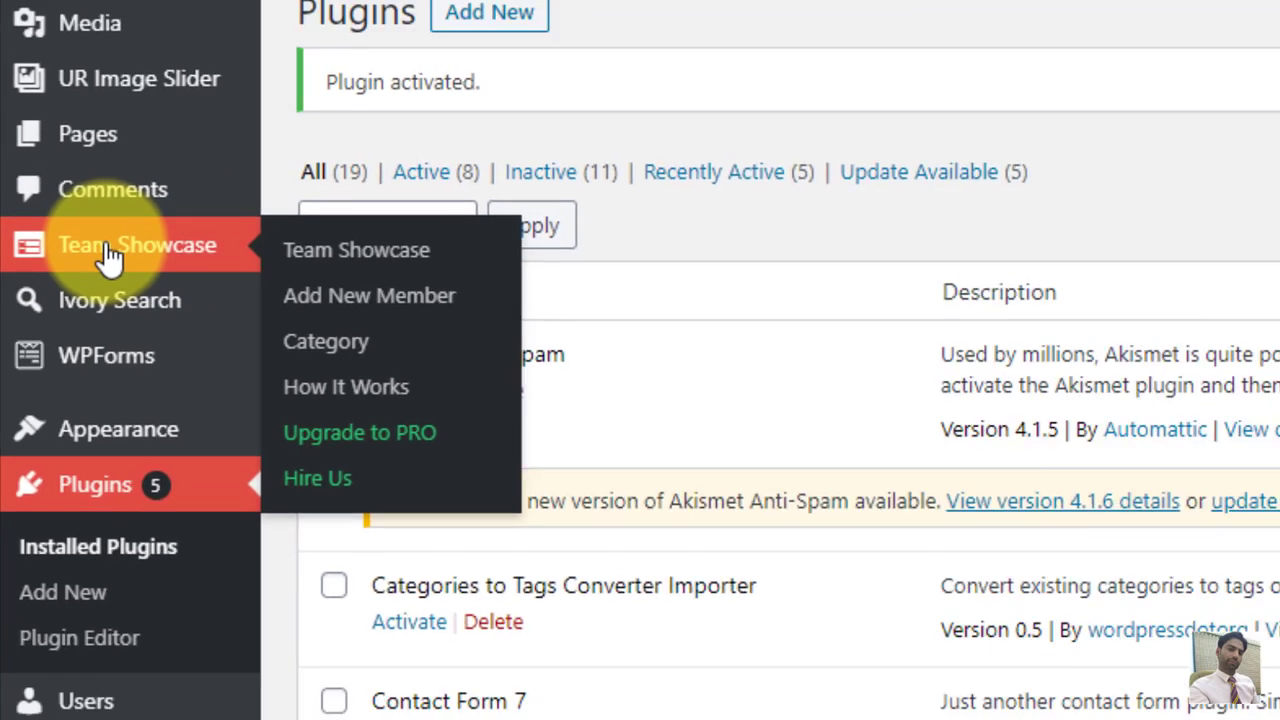
{"action": "left_click", "coordinate": [130, 237]}
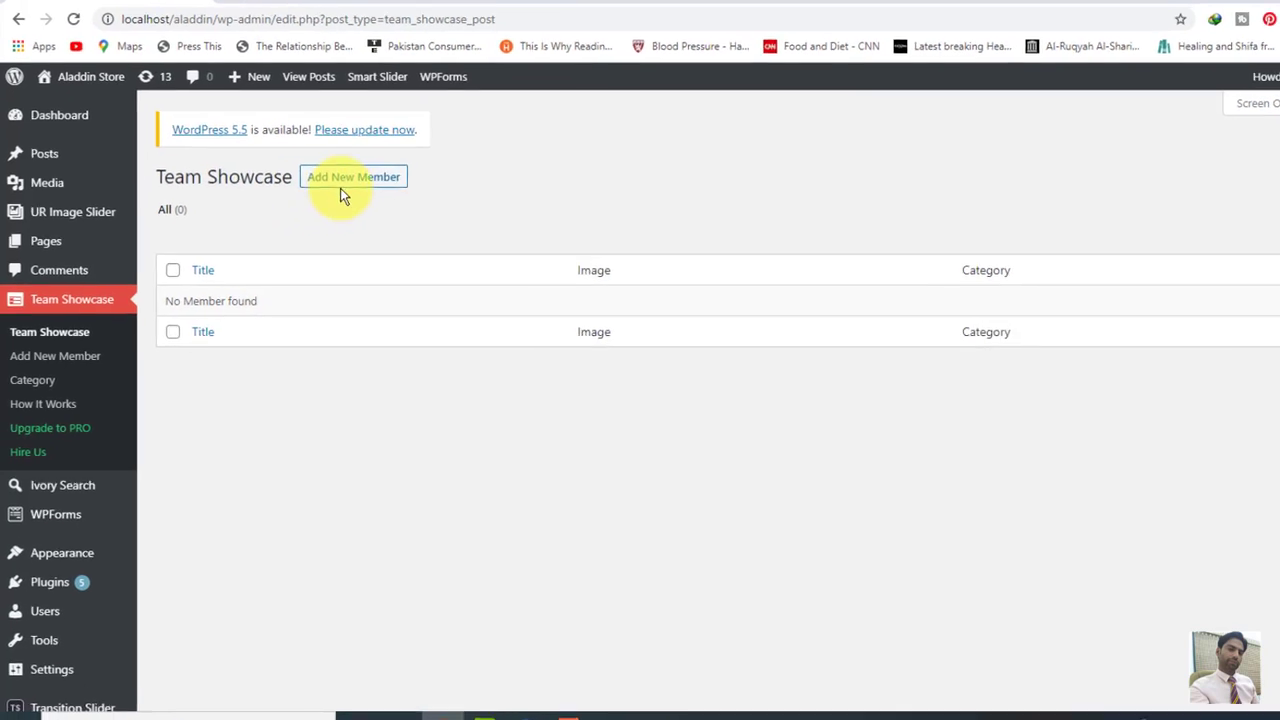
Step: Add a new team member titled with the doctor's name
{"action": "left_click", "coordinate": [345, 185]}
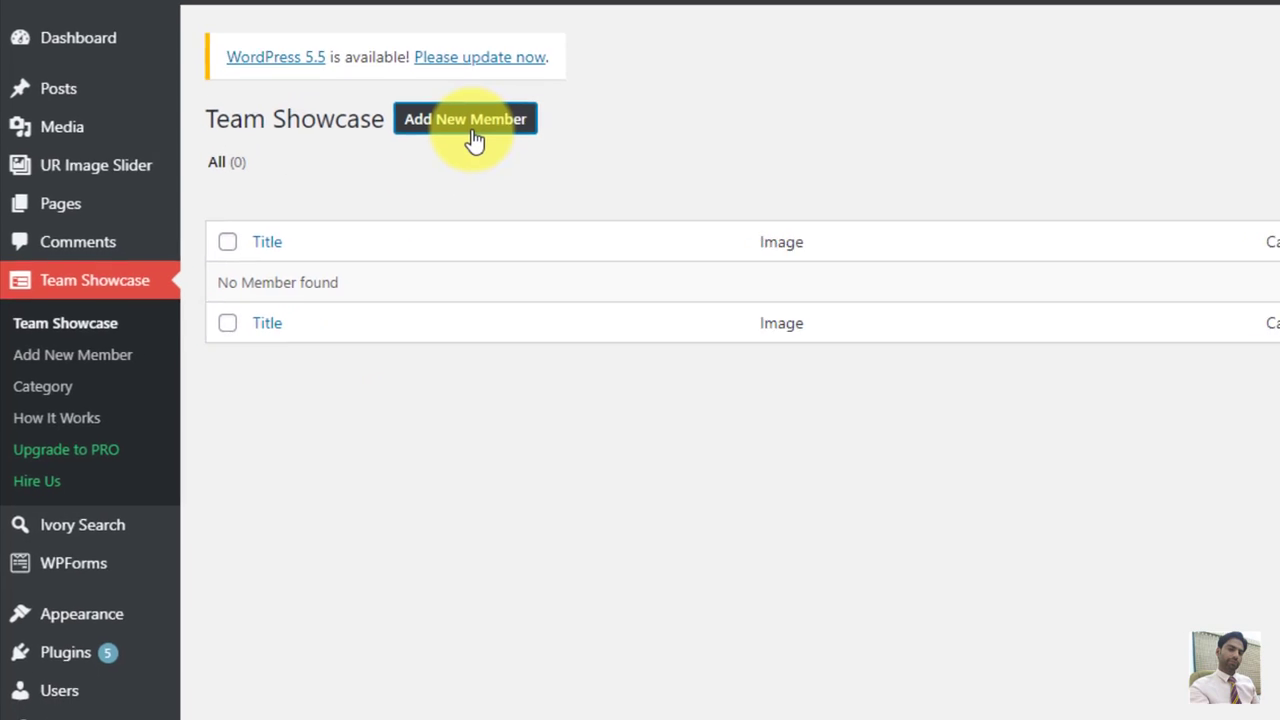
{"action": "left_click", "coordinate": [505, 120]}
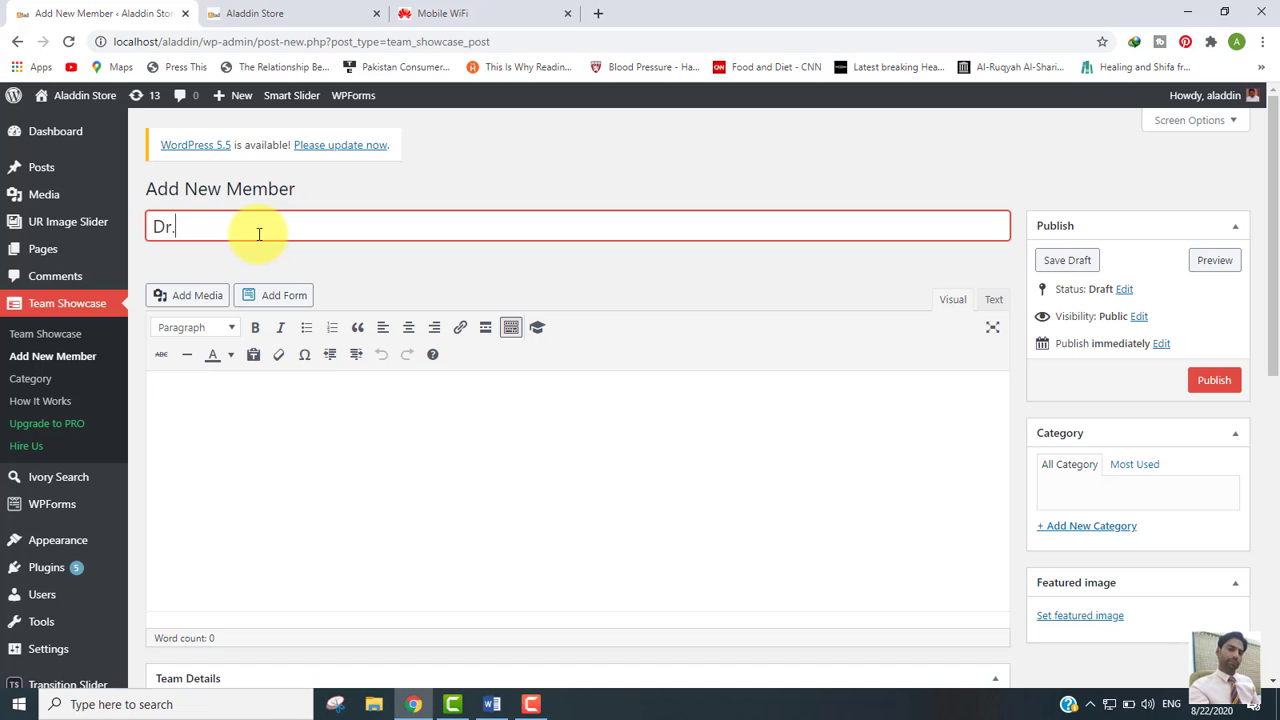
{"action": "type", "text": "Dr. Ashraf"}
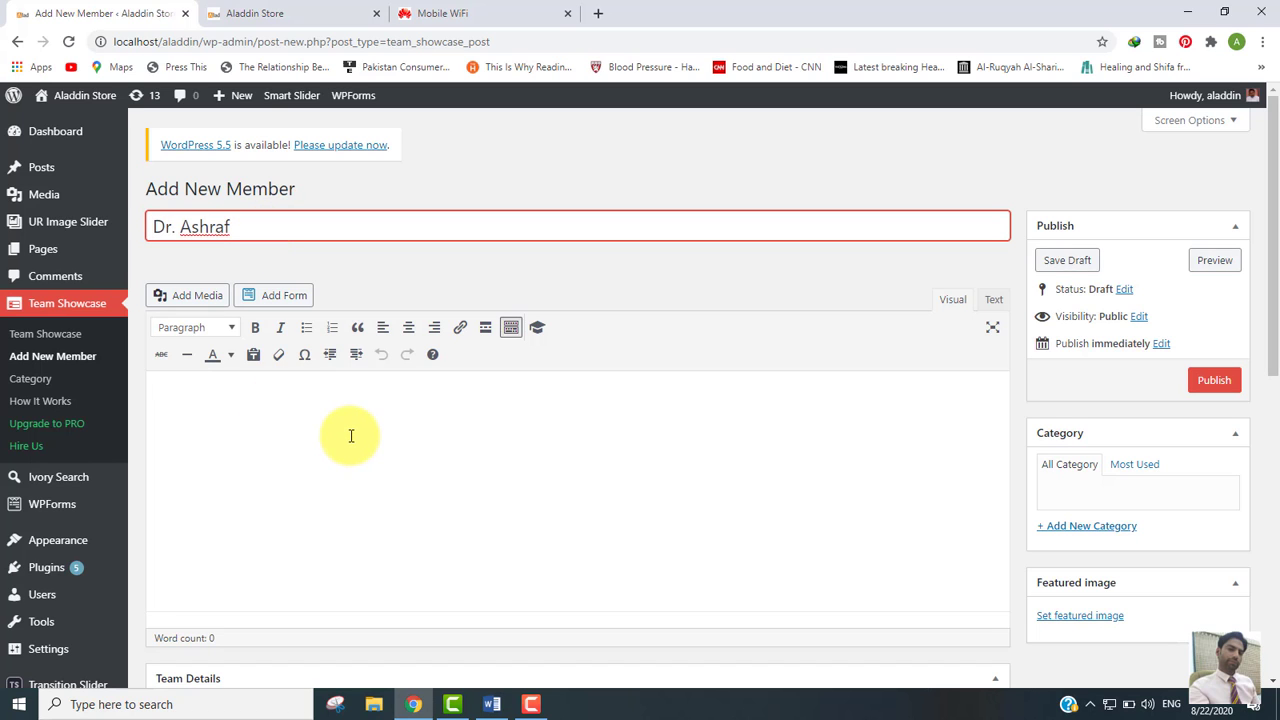
{"action": "left_click", "coordinate": [351, 436]}
Step: Copy the Lorem Ipsum paragraph from the Word document and return to the member editor
{"action": "left_click", "coordinate": [491, 704]}
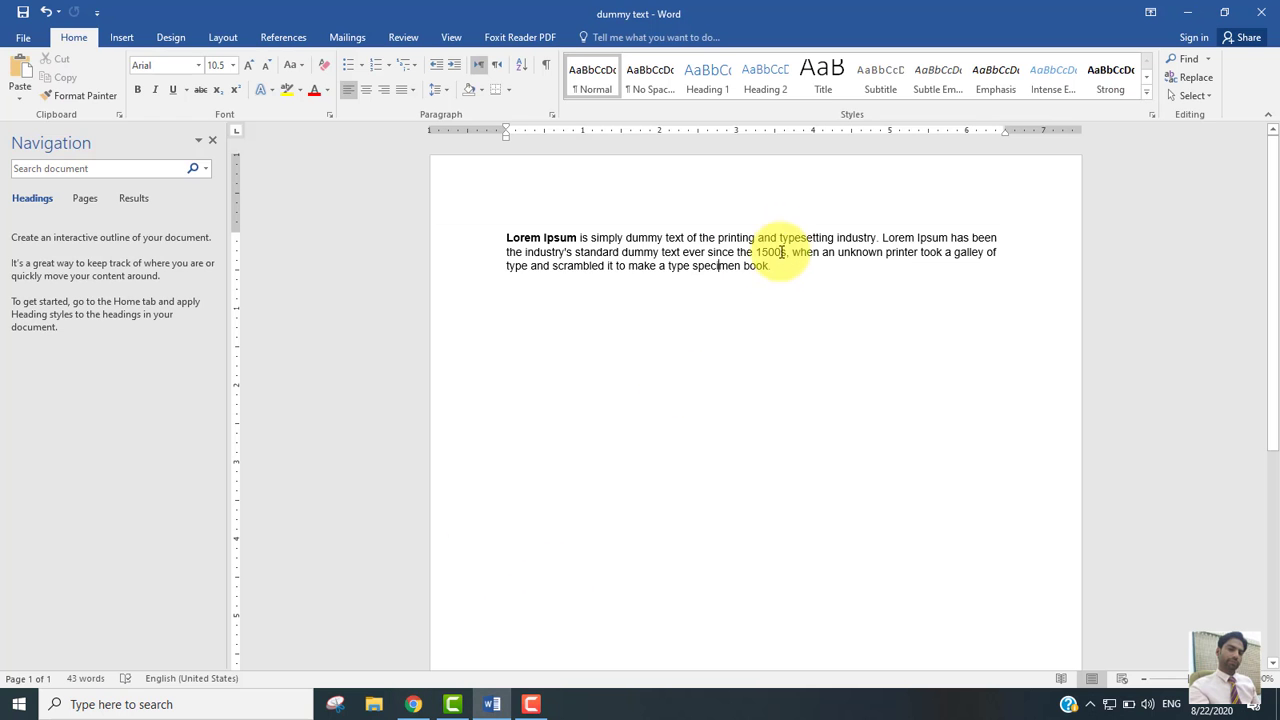
{"action": "left_click_drag", "start_coordinate": [771, 270], "coordinate": [509, 237]}
{"action": "key", "text": "ctrl+c"}
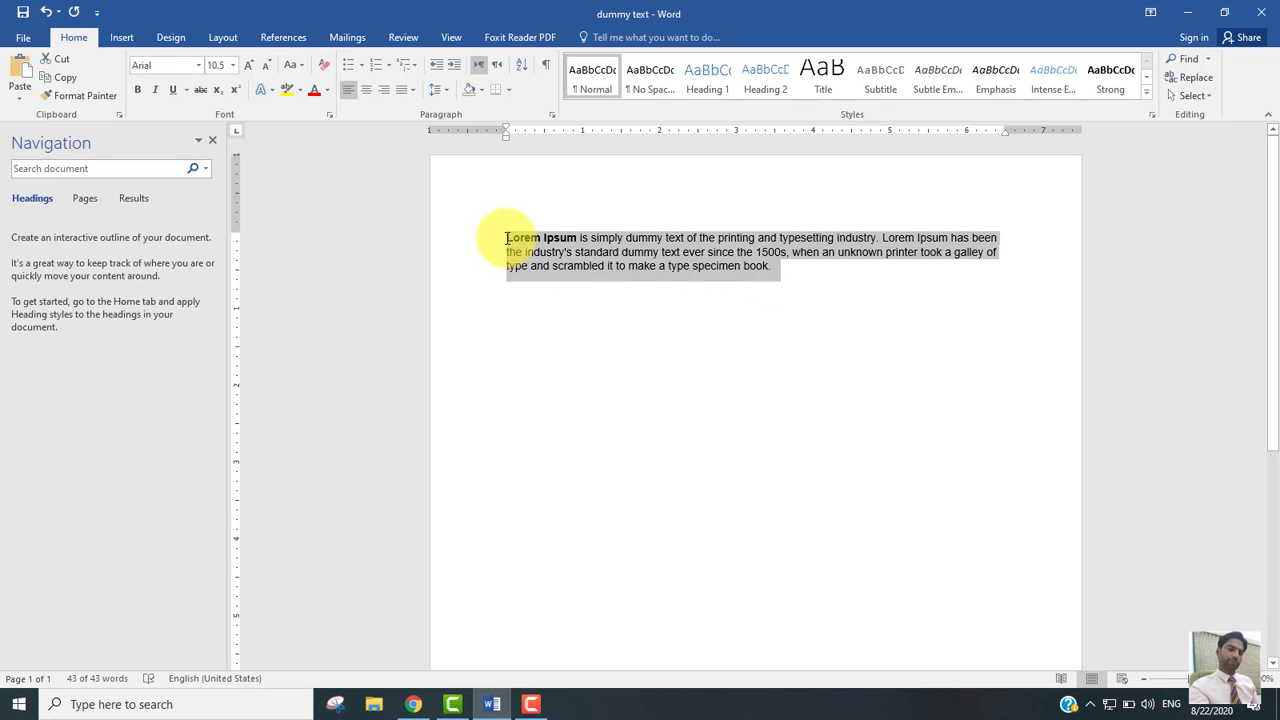
{"action": "left_click", "coordinate": [413, 704]}
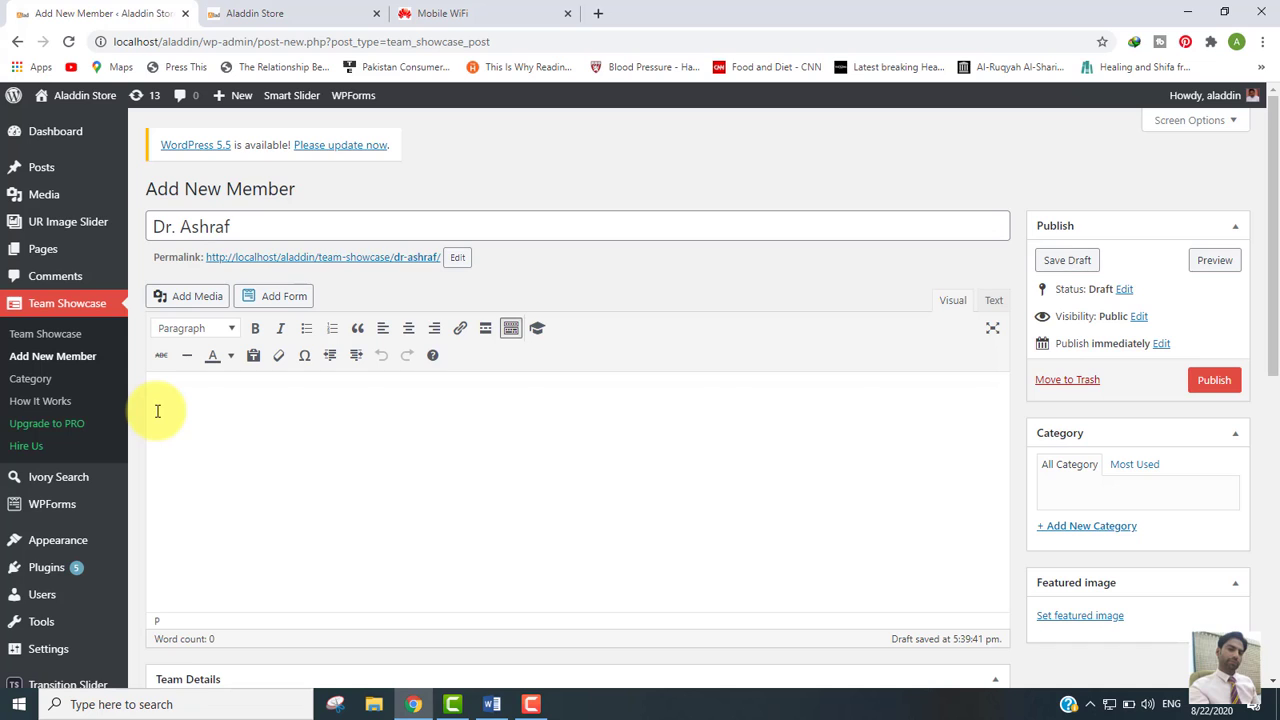
Step: Paste the Lorem Ipsum description and set the member's Department to Management Sciences
{"action": "key", "text": "ctrl+v"}
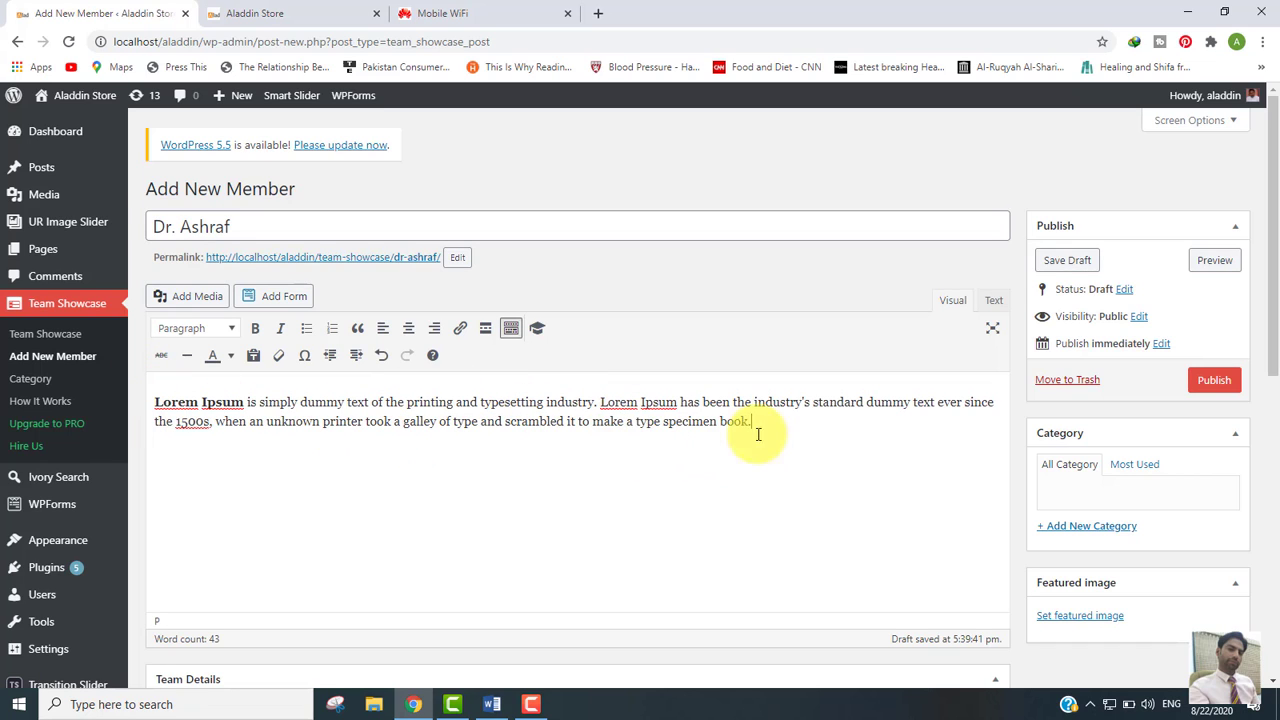
{"action": "left_click_drag", "start_coordinate": [1277, 160], "coordinate": [1277, 378]}
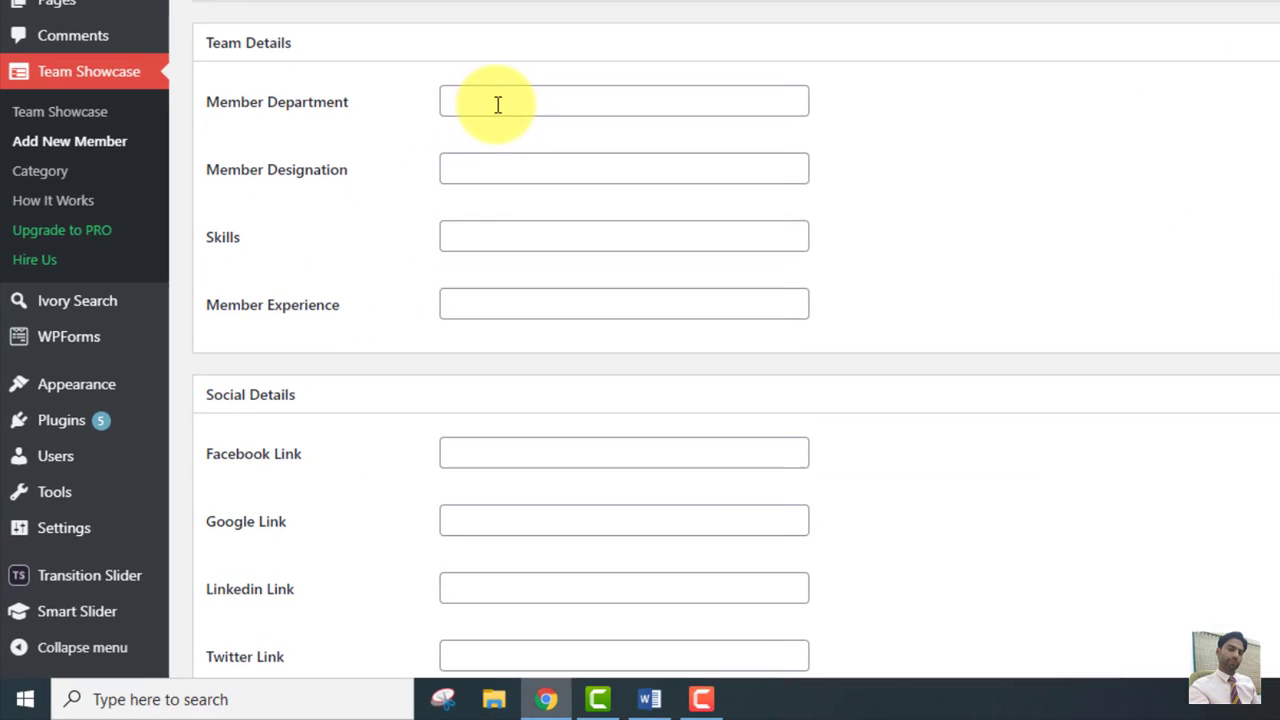
{"action": "left_click", "coordinate": [497, 103]}
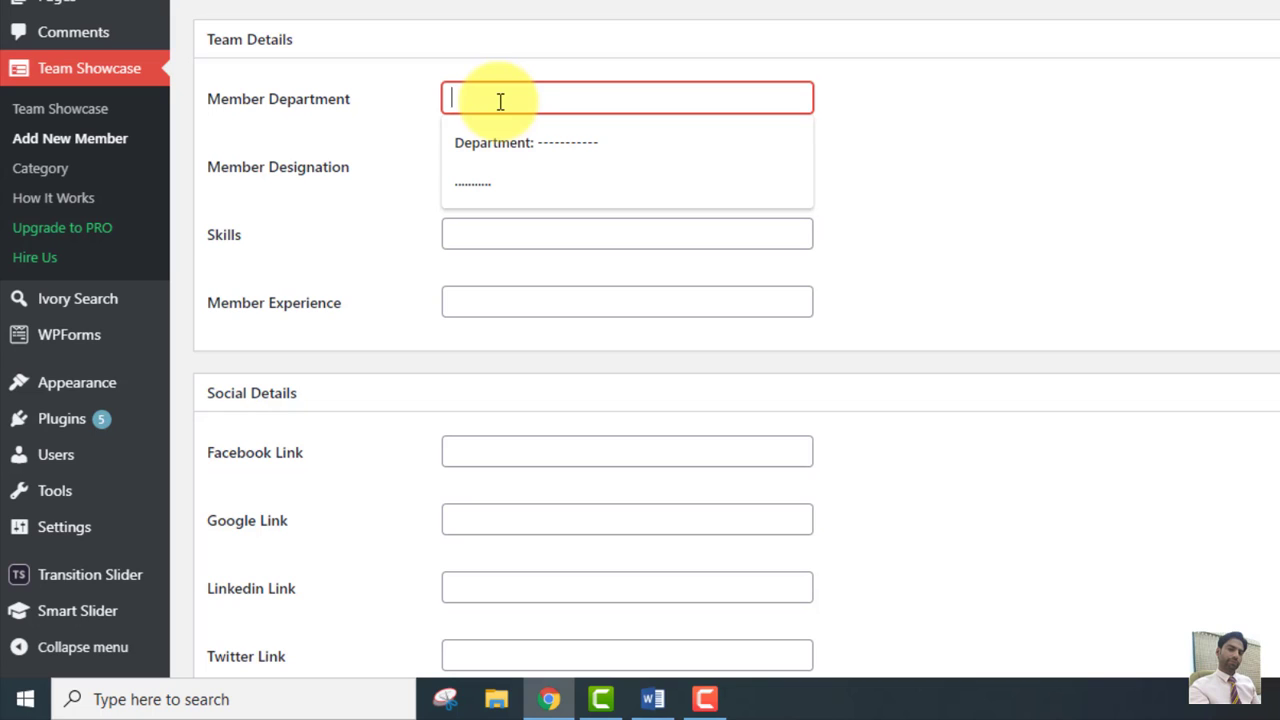
{"action": "key", "text": "Down"}
{"action": "key", "text": "Return"}
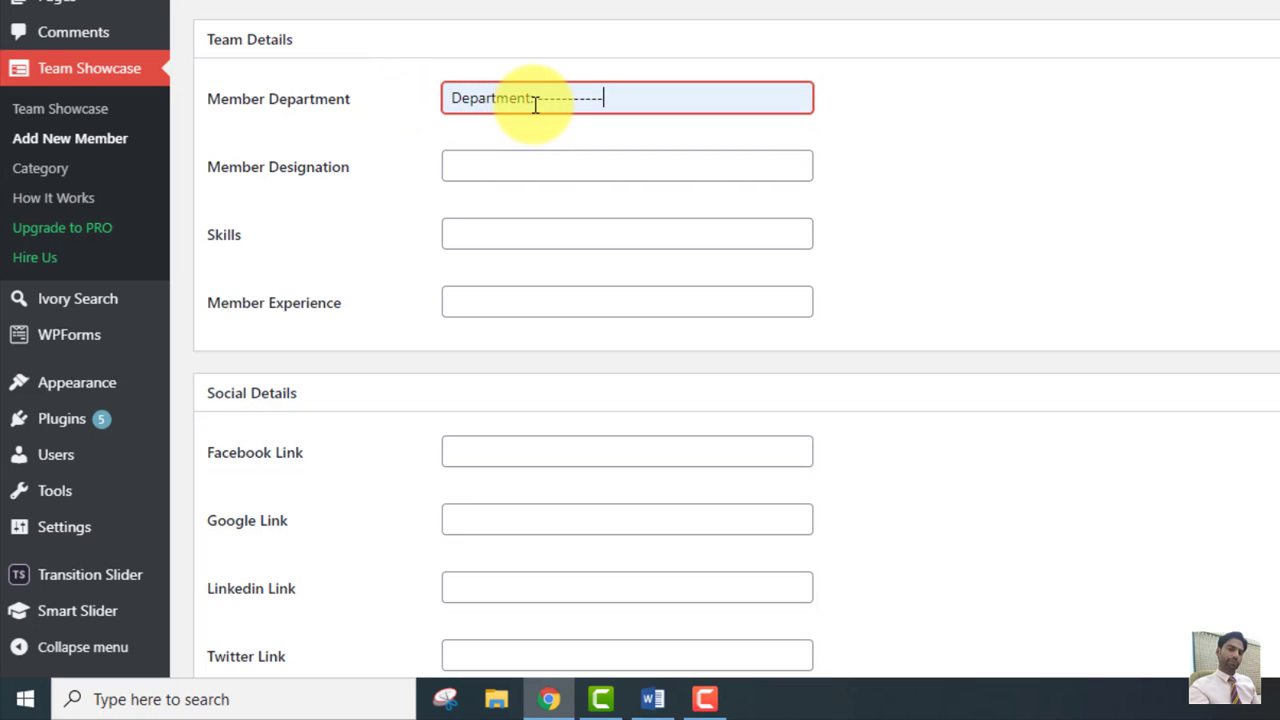
{"action": "key", "text": "BackSpace"}
{"action": "key", "text": "BackSpace"}
{"action": "key", "text": "BackSpace"}
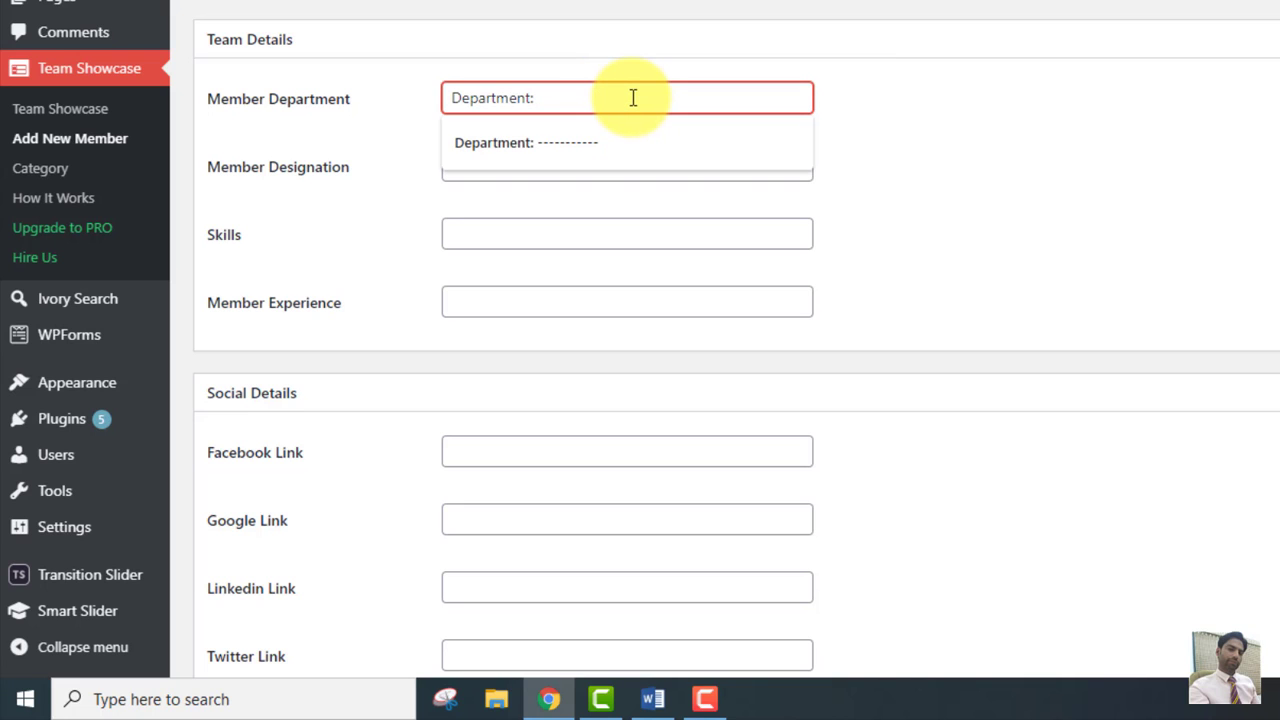
{"action": "type", "text": "Mana"}
{"action": "type", "text": "gement"}
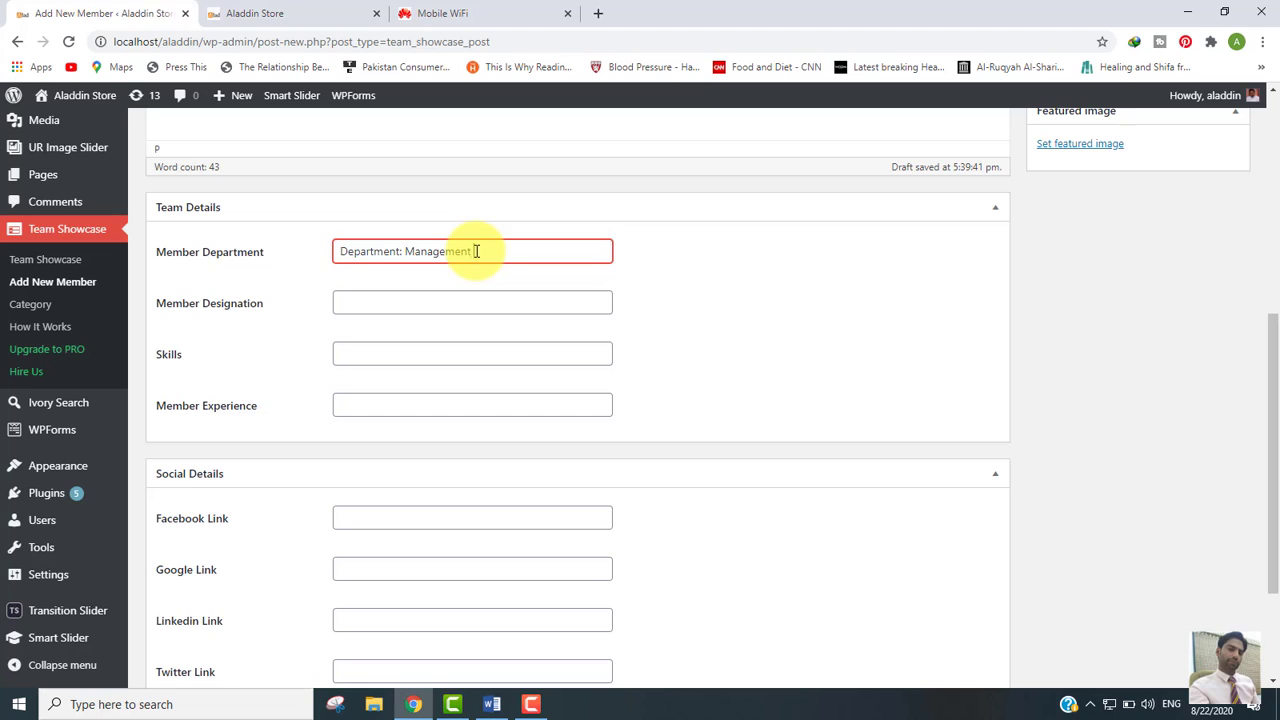
{"action": "type", "text": " Sciences"}
Step: Set Designation to Assistant Prof., fill Skills, and set experience to 8 Years Experience
{"action": "left_click", "coordinate": [344, 300]}
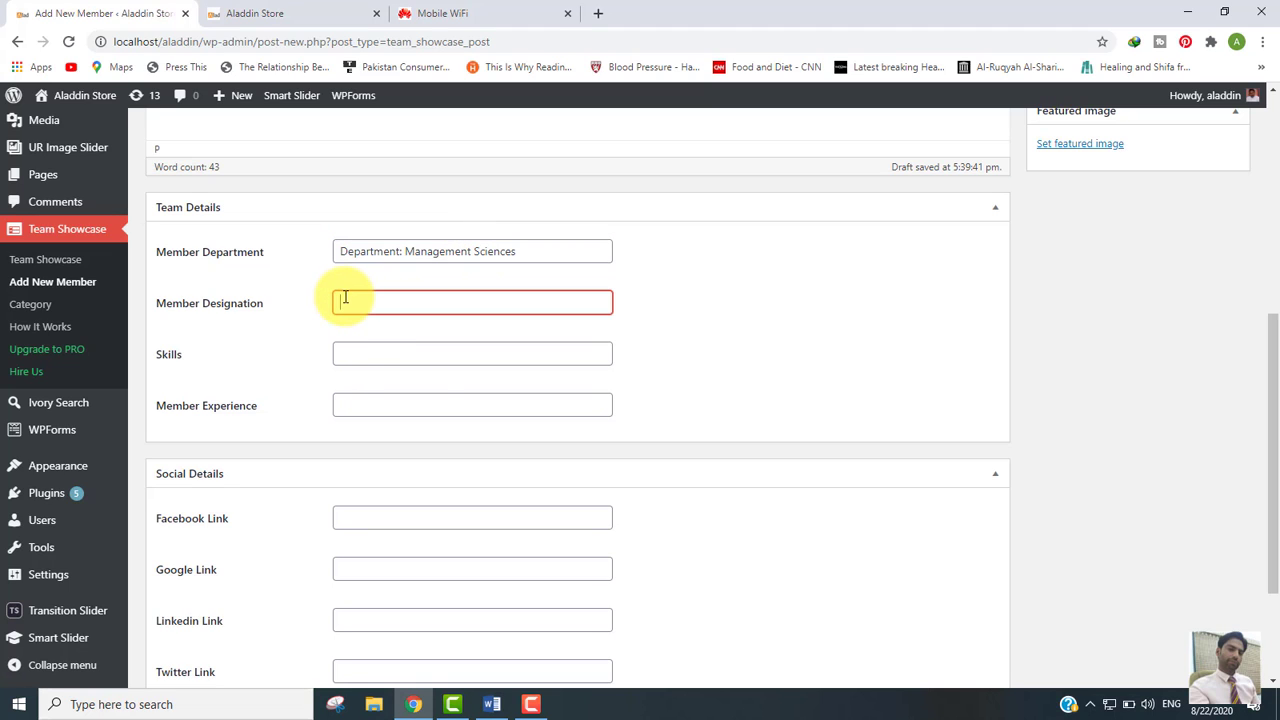
{"action": "key", "text": "Down"}
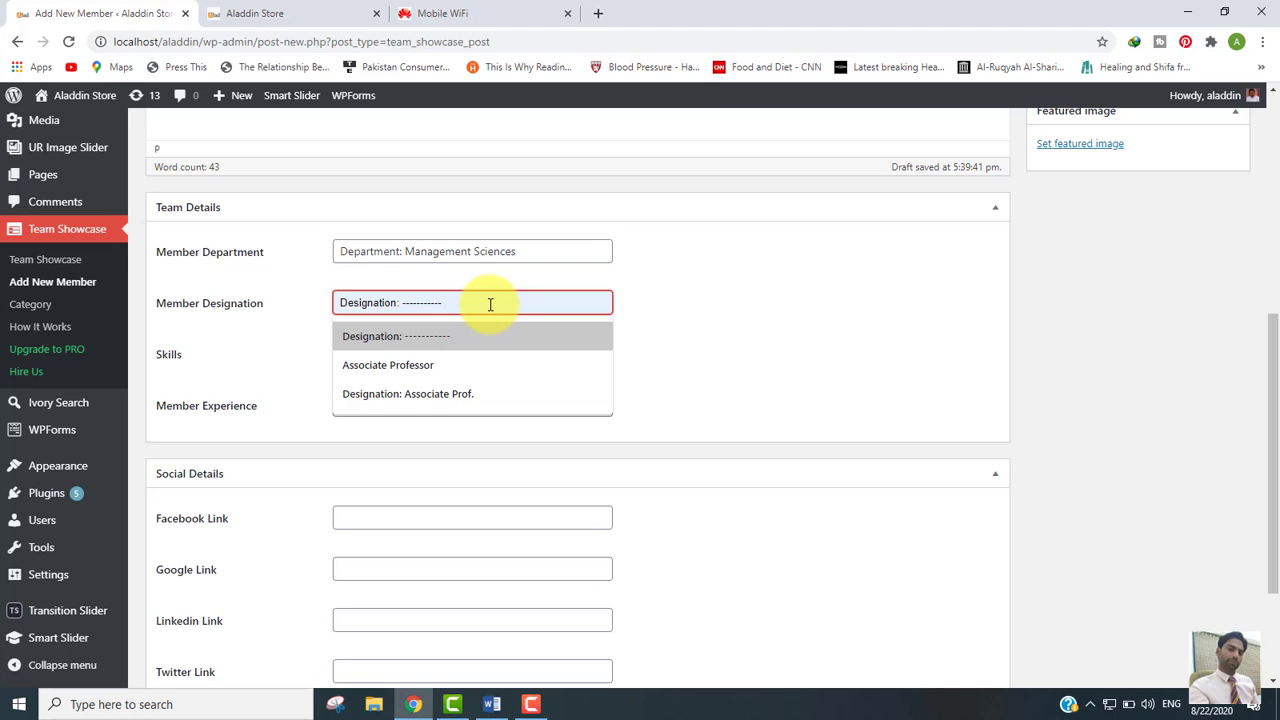
{"action": "left_click", "coordinate": [423, 337]}
{"action": "key", "text": "BackSpace"}
{"action": "key", "text": "BackSpace"}
{"action": "key", "text": "BackSpace"}
{"action": "key", "text": "BackSpace"}
{"action": "key", "text": "BackSpace"}
{"action": "key", "text": "BackSpace"}
{"action": "key", "text": "BackSpace"}
{"action": "key", "text": "BackSpace"}
{"action": "key", "text": "BackSpace"}
{"action": "key", "text": "BackSpace"}
{"action": "key", "text": "BackSpace"}
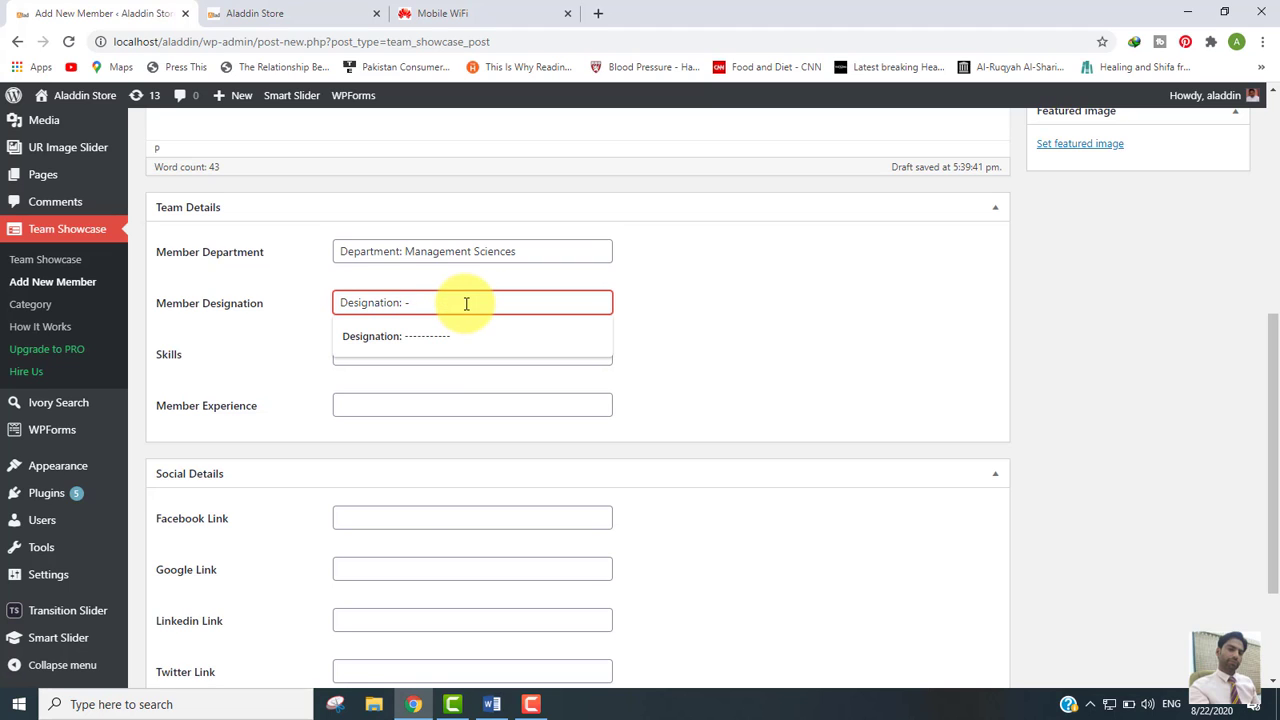
{"action": "type", "text": "Assistant P"}
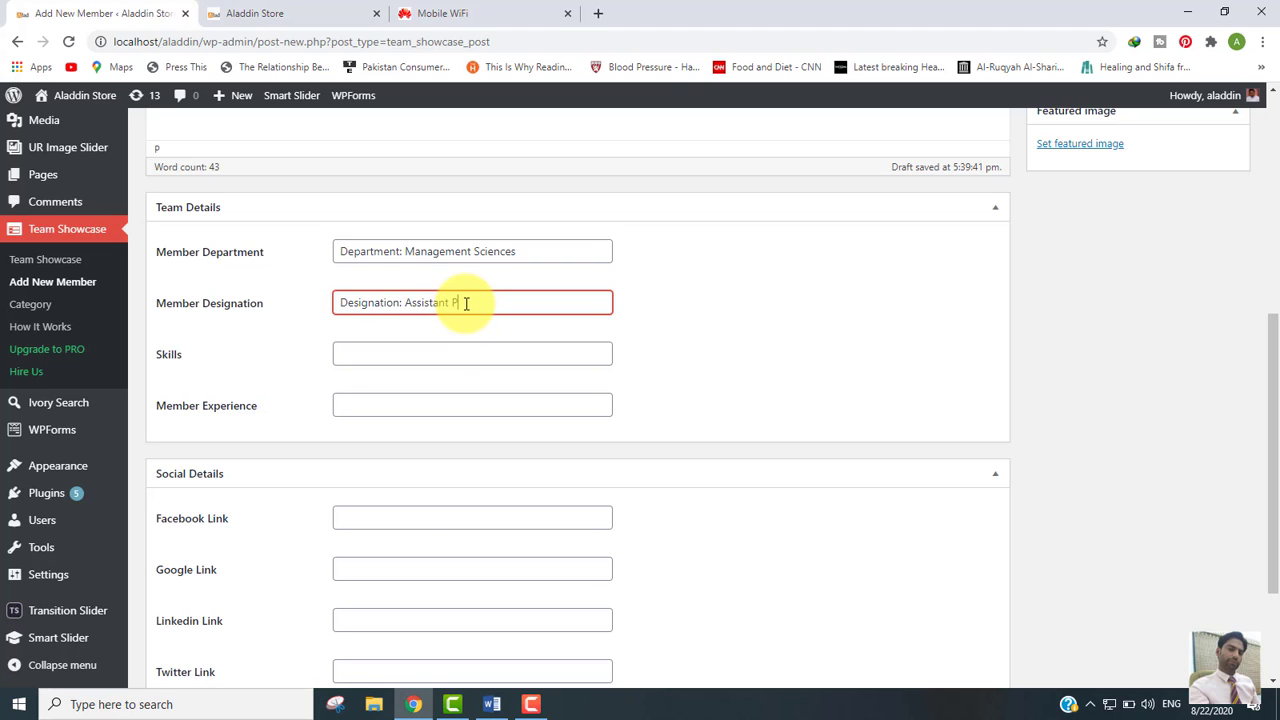
{"action": "type", "text": "rof."}
{"action": "left_click", "coordinate": [346, 352]}
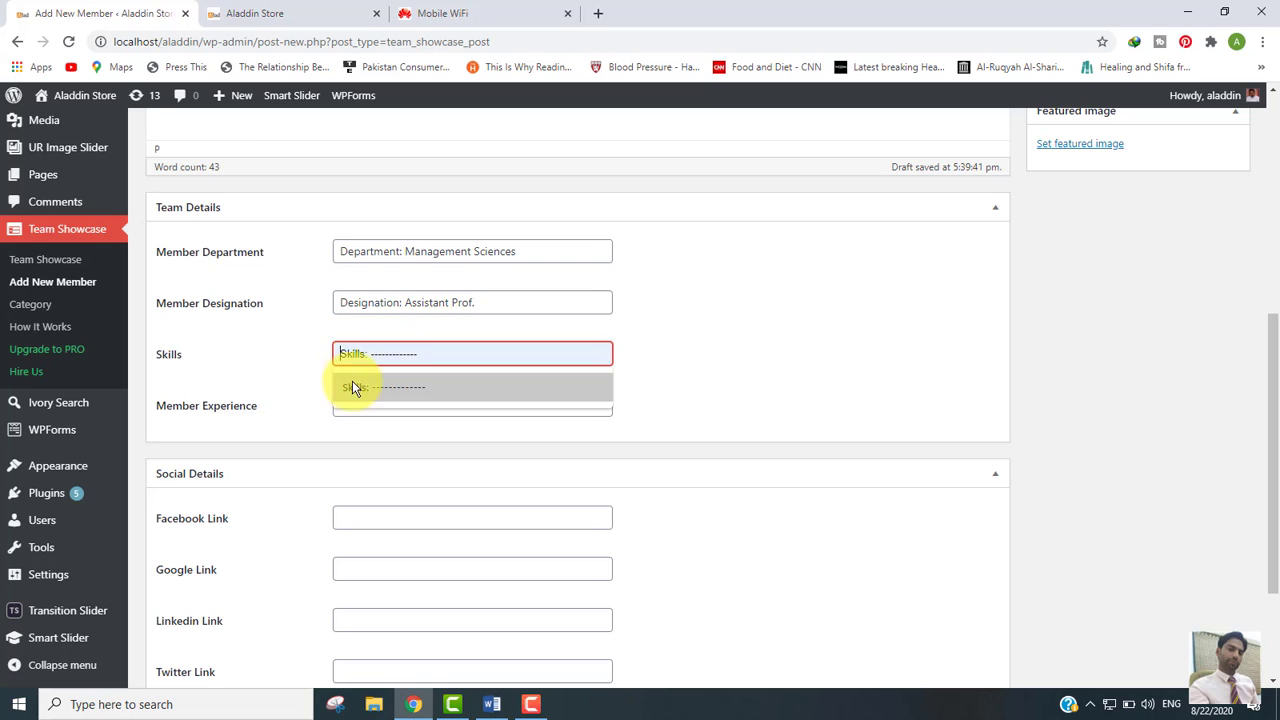
{"action": "left_click", "coordinate": [353, 388]}
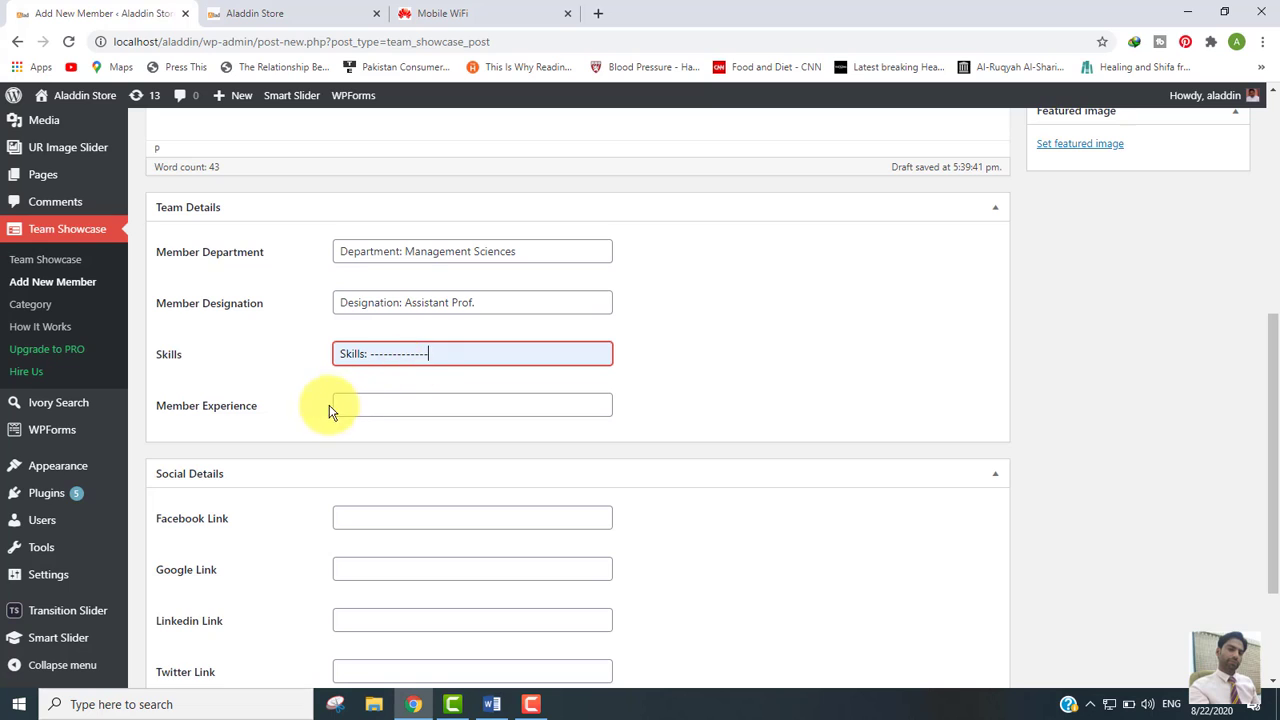
{"action": "left_click", "coordinate": [357, 405]}
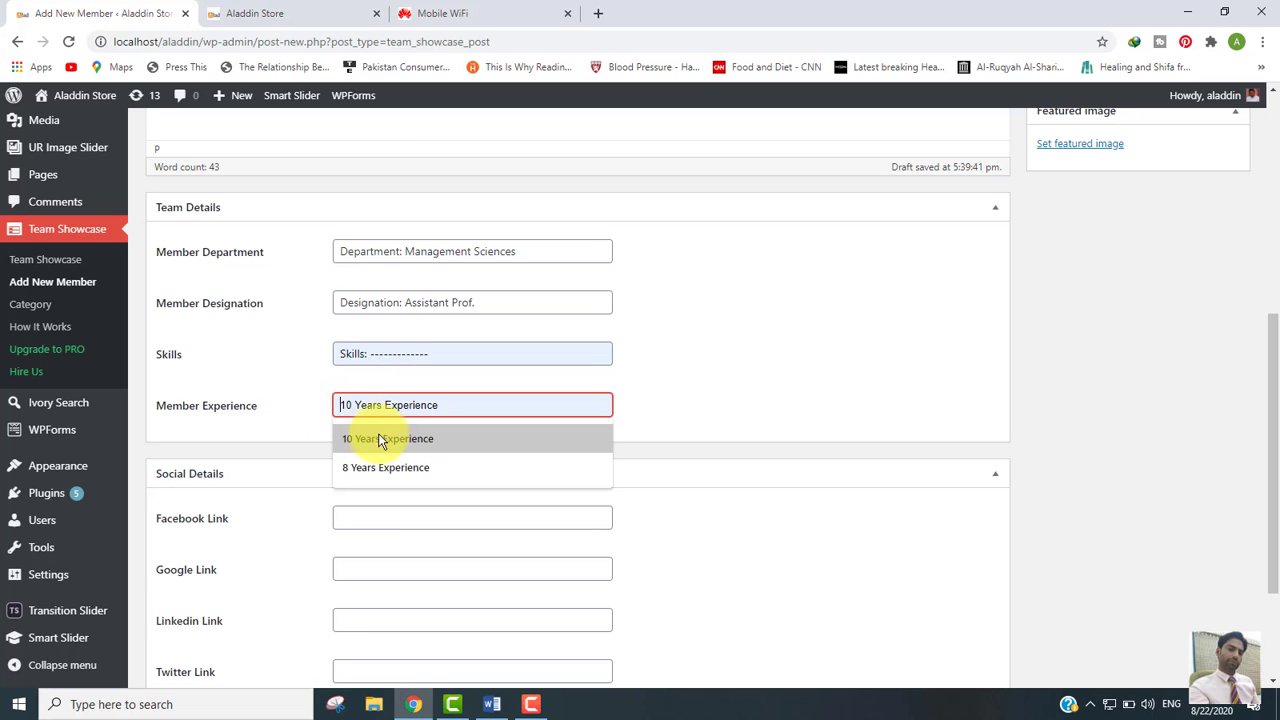
{"action": "left_click", "coordinate": [383, 468]}
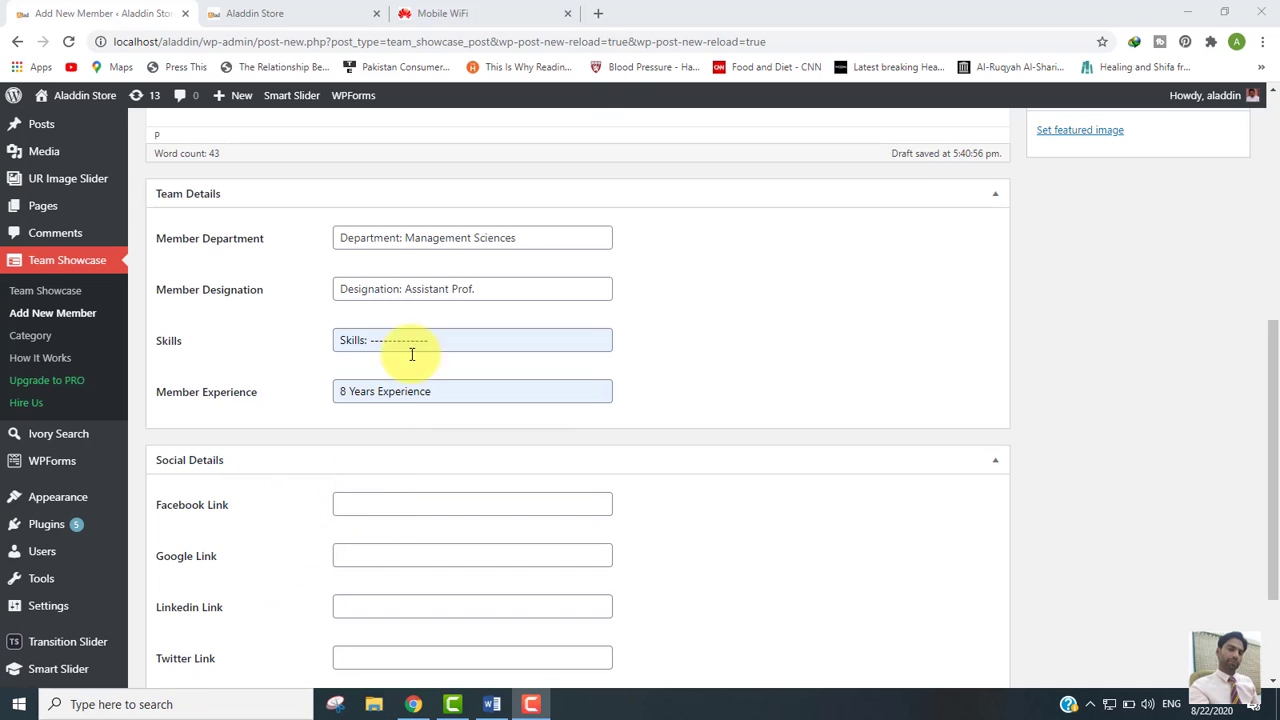
Step: Load facebook.com in a new browser tab
{"action": "left_click", "coordinate": [598, 13]}
{"action": "type", "text": "facebook.com"}
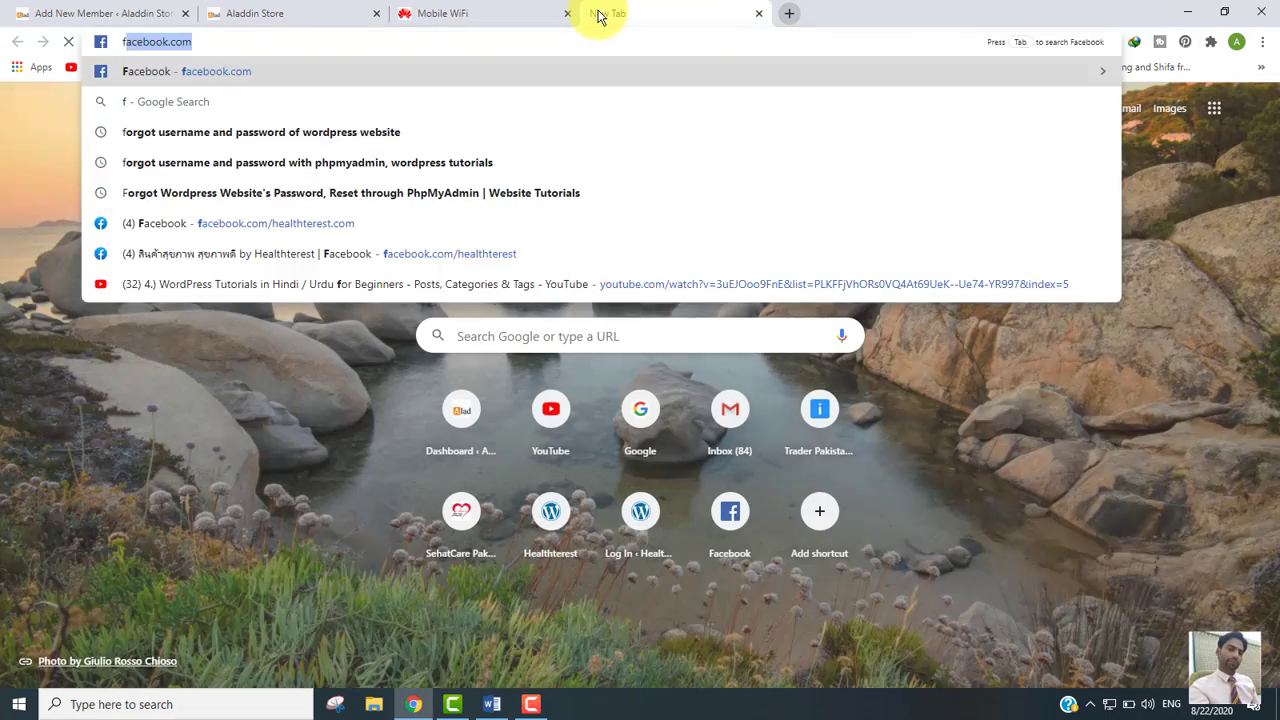
{"action": "key", "text": "Return"}
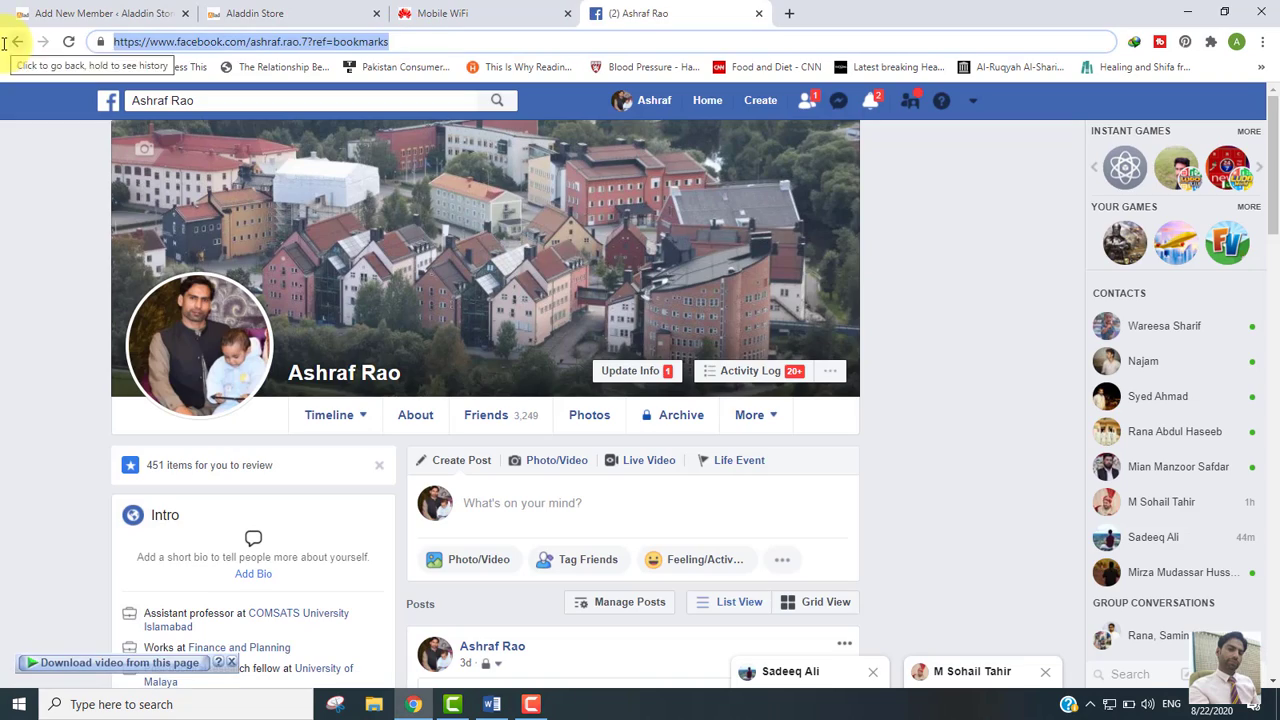
Step: Fill the member's Facebook Link with the saved profile URL
{"action": "left_click", "coordinate": [100, 13]}
{"action": "left_click", "coordinate": [402, 494]}
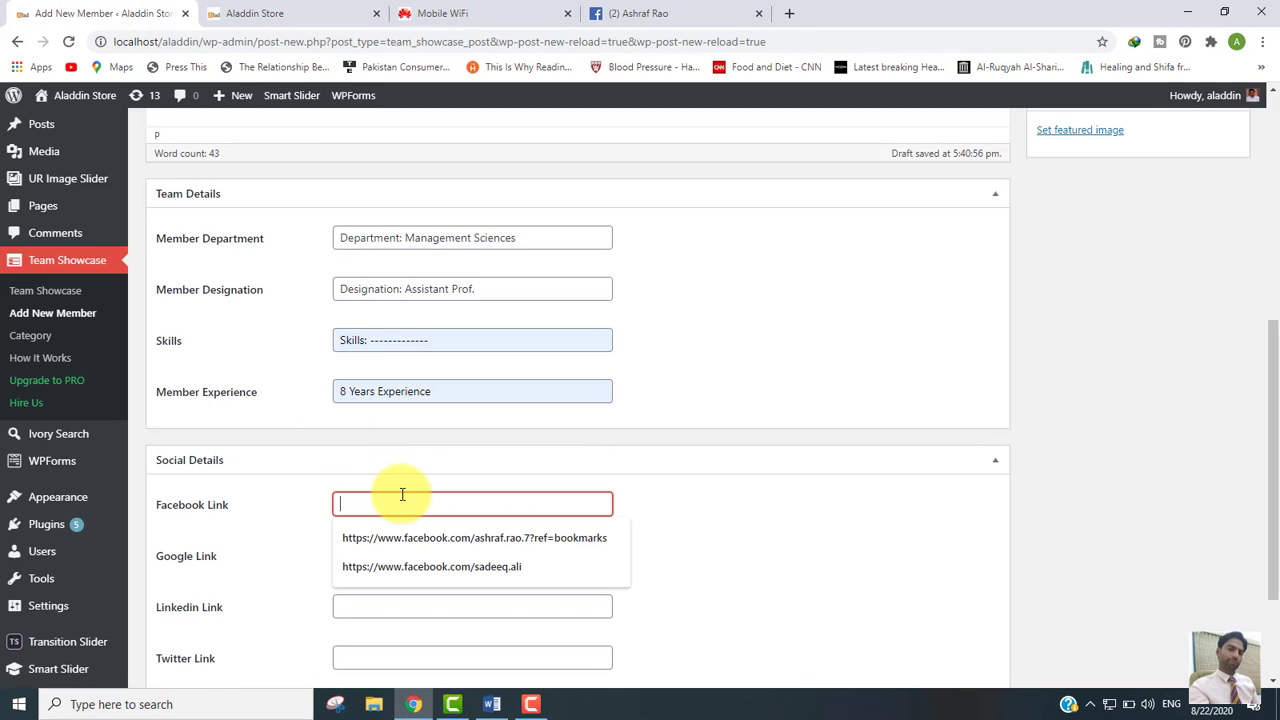
{"action": "key", "text": "Down"}
{"action": "key", "text": "Return"}
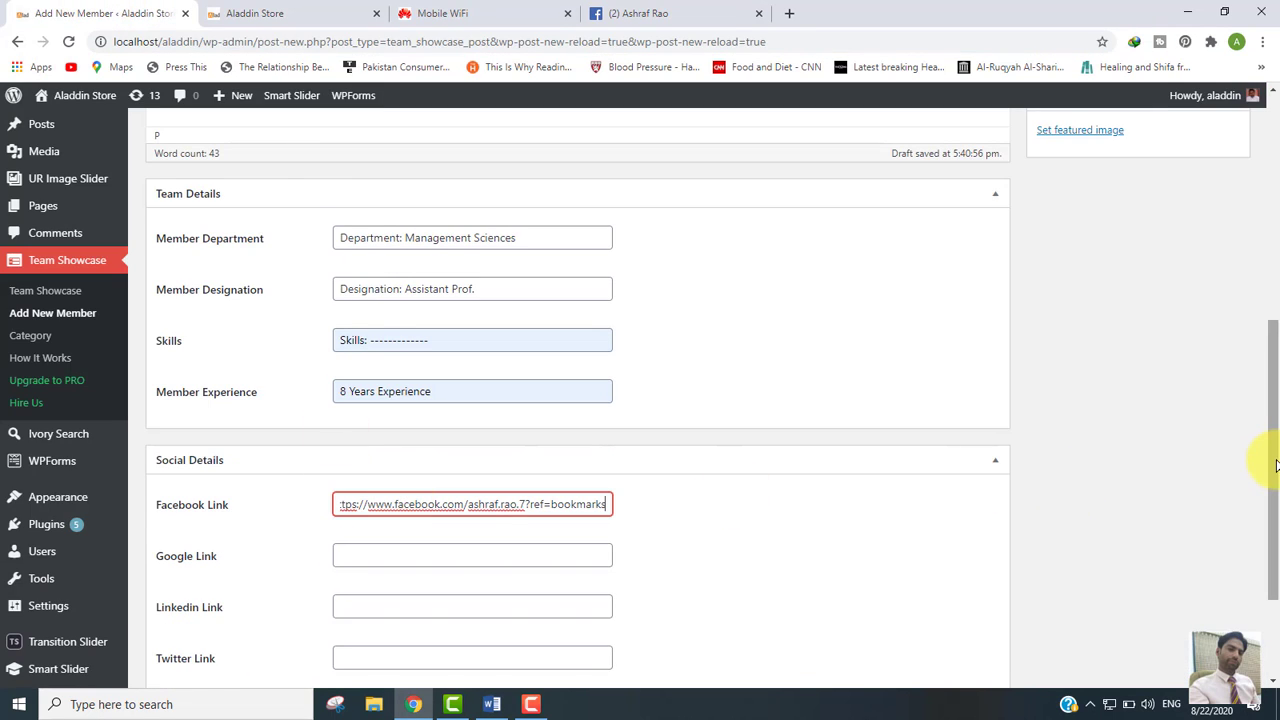
{"action": "left_click_drag", "start_coordinate": [1272, 468], "coordinate": [1266, 391]}
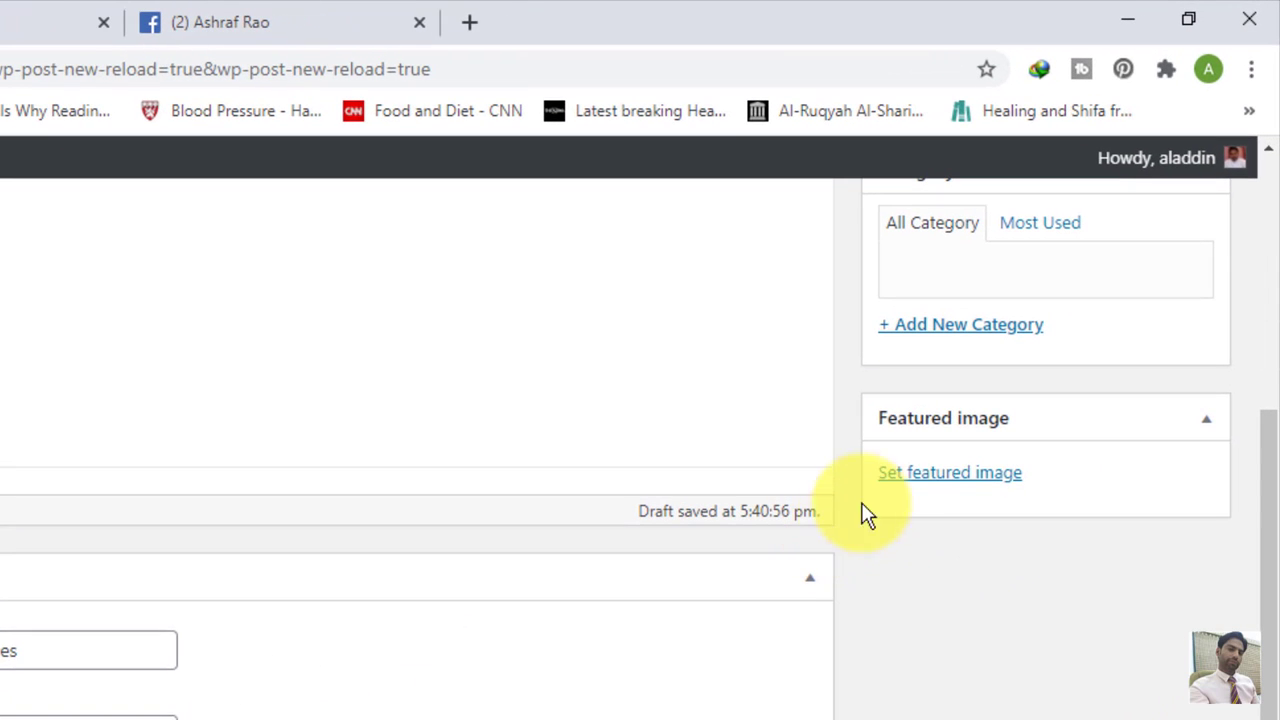
Step: Set the member's photo as featured image, publish, and return to the member list
{"action": "left_click", "coordinate": [930, 484]}
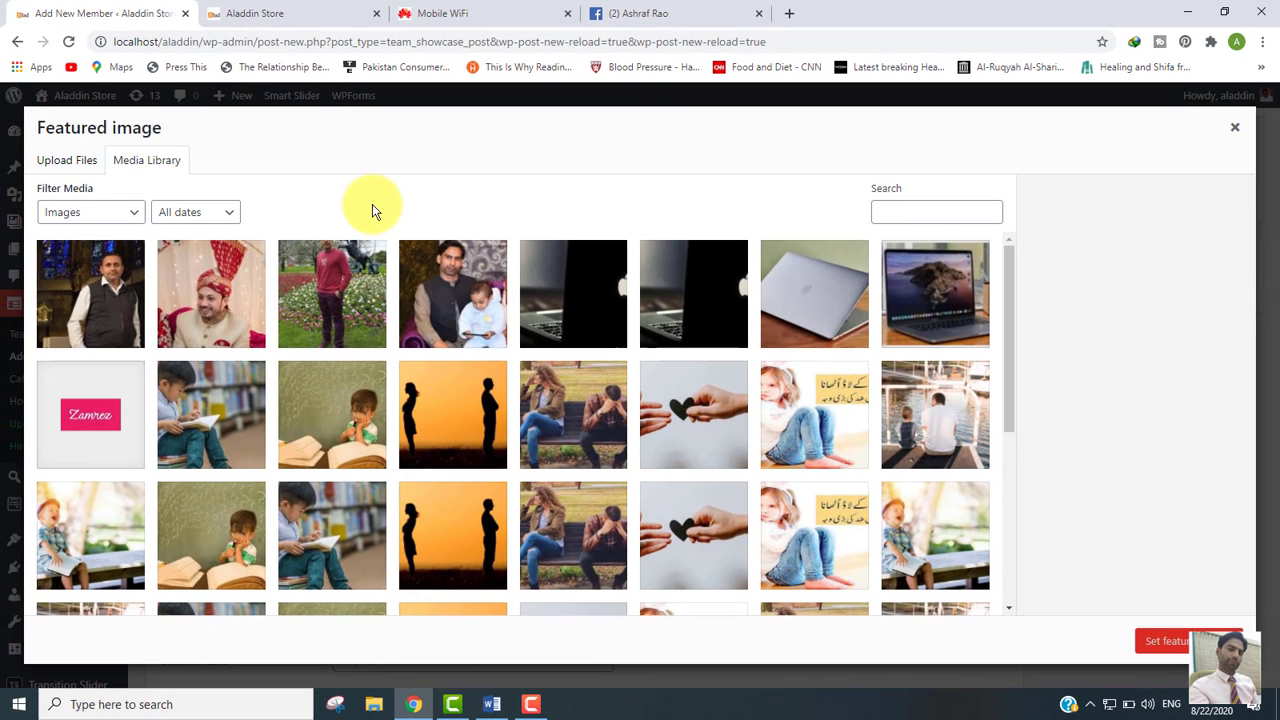
{"action": "left_click", "coordinate": [456, 288]}
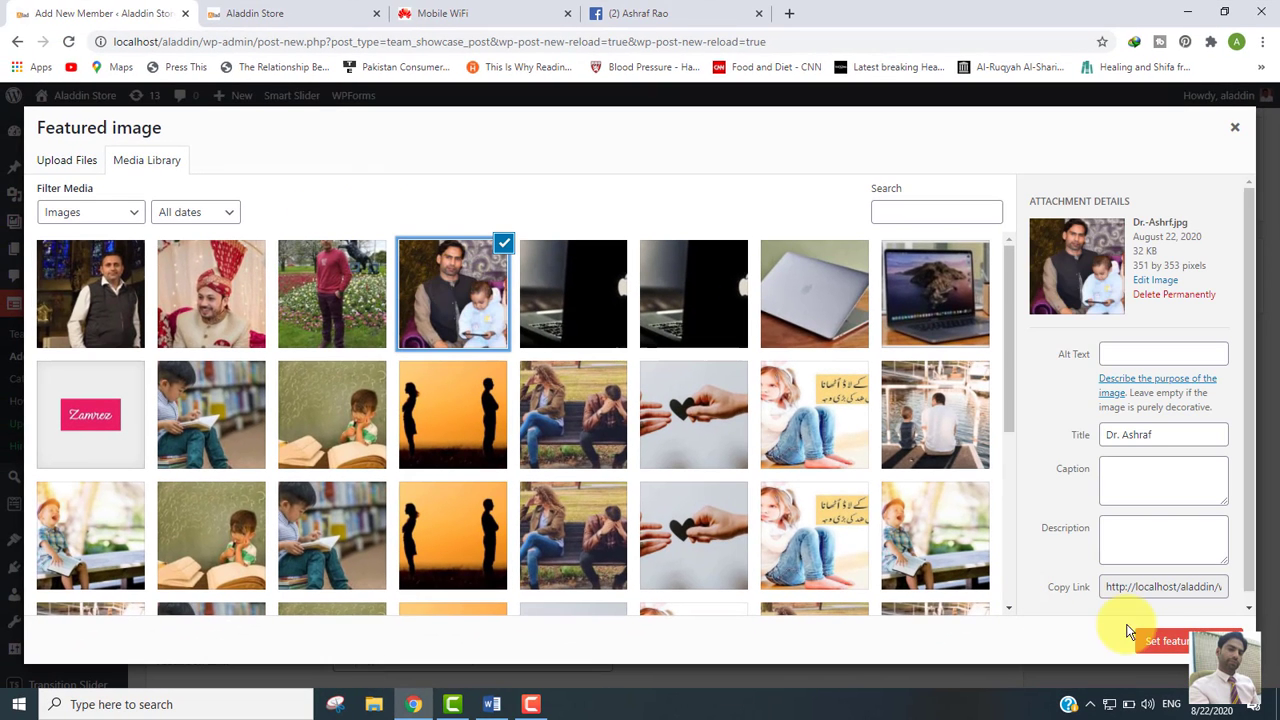
{"action": "left_click", "coordinate": [1170, 645]}
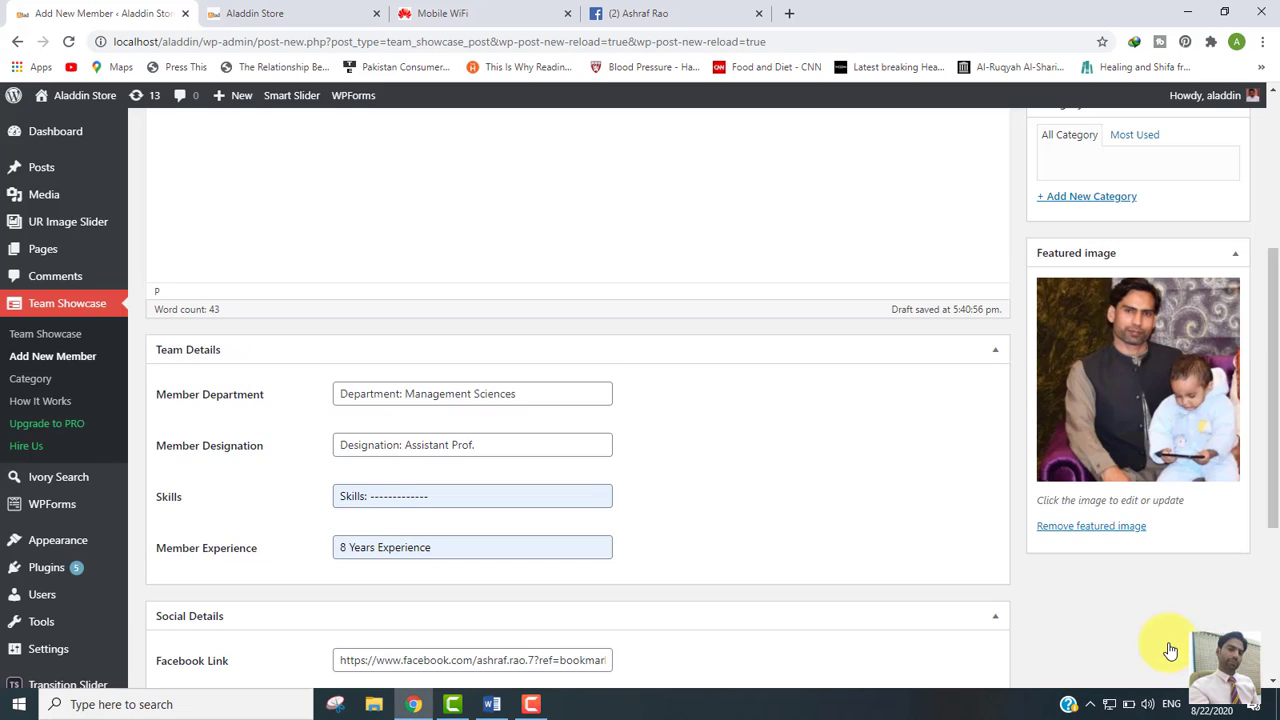
{"action": "left_click_drag", "start_coordinate": [1266, 414], "coordinate": [1274, 190]}
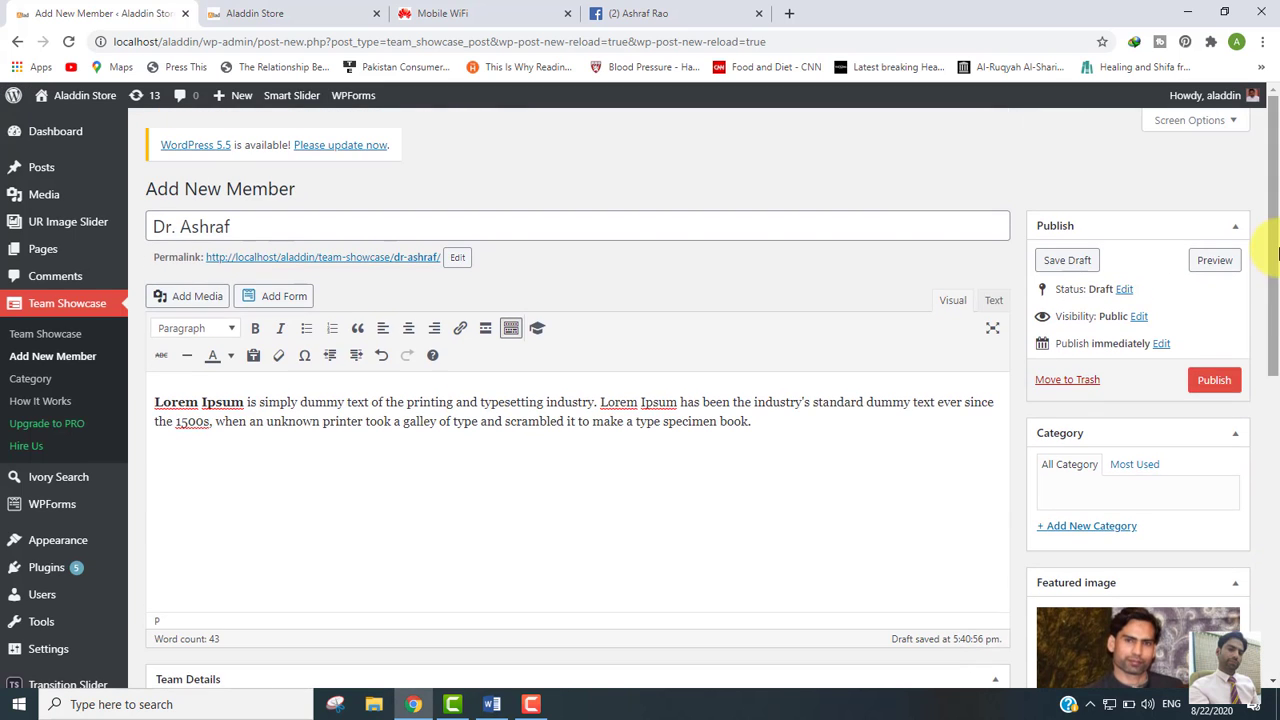
{"action": "left_click", "coordinate": [1215, 385]}
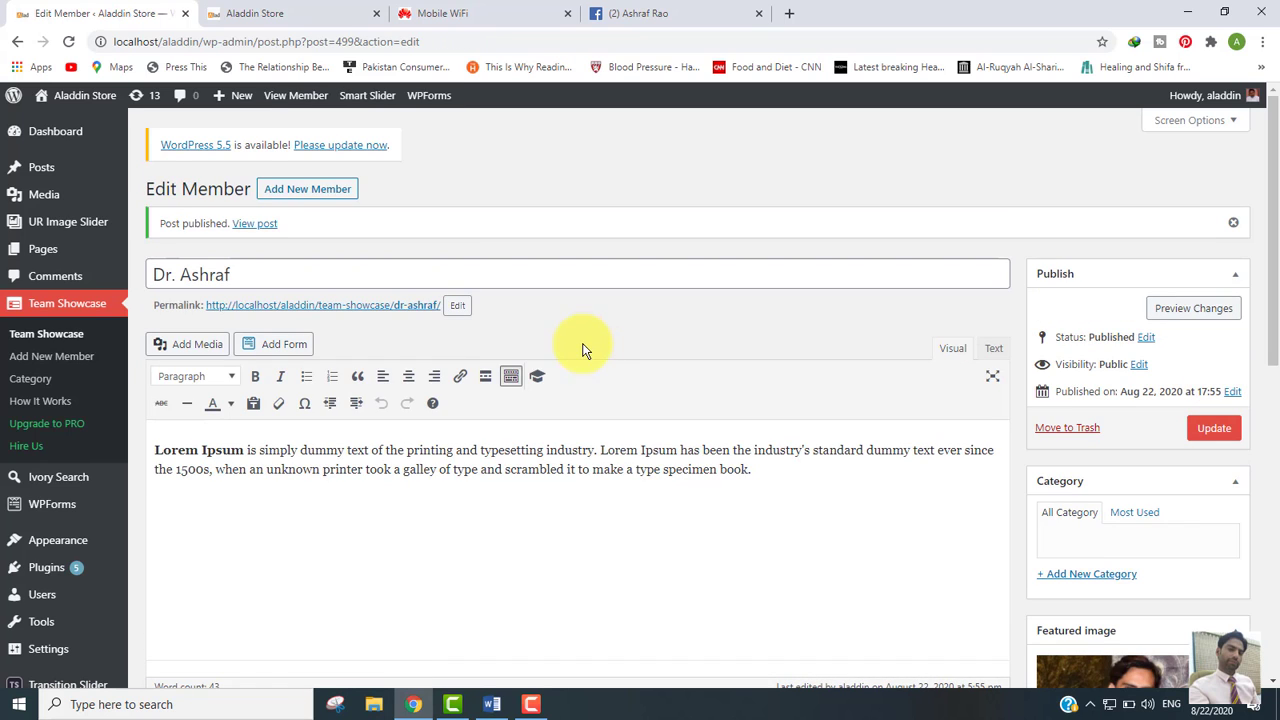
{"action": "left_click", "coordinate": [47, 338]}
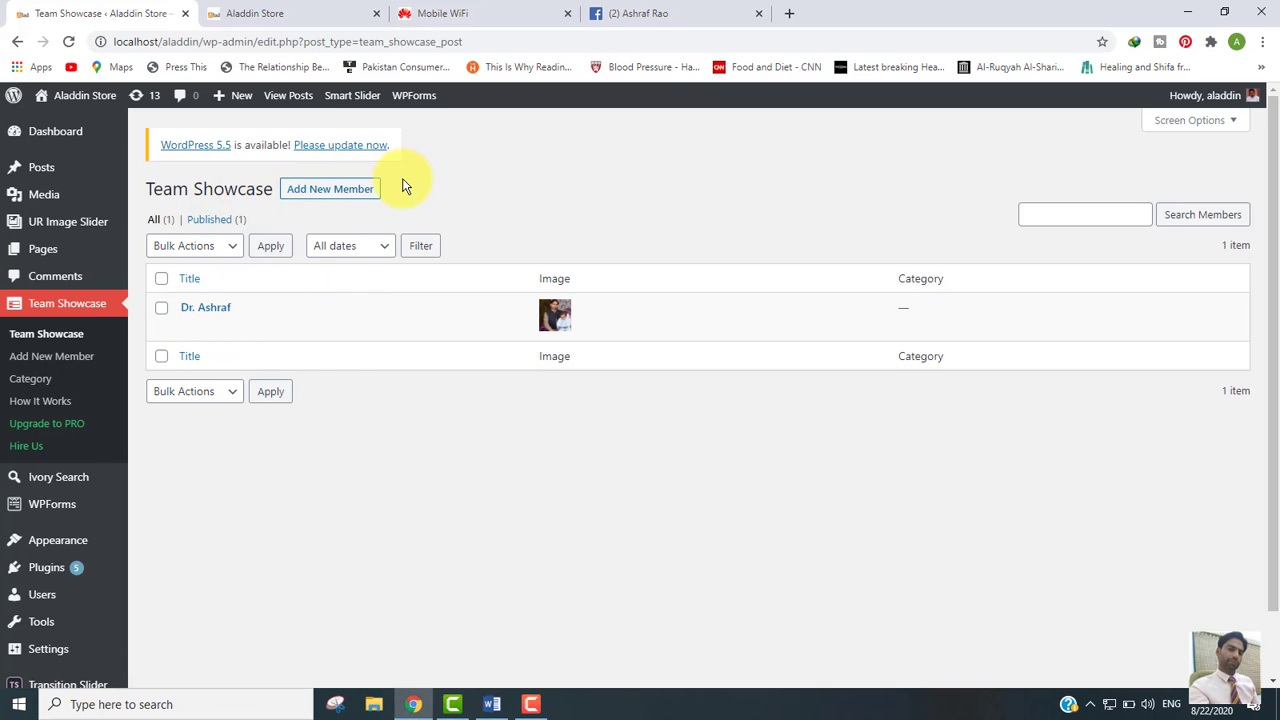
Step: Start another team member and paste the Lorem Ipsum paragraph from Word as its description
{"action": "left_click", "coordinate": [292, 192]}
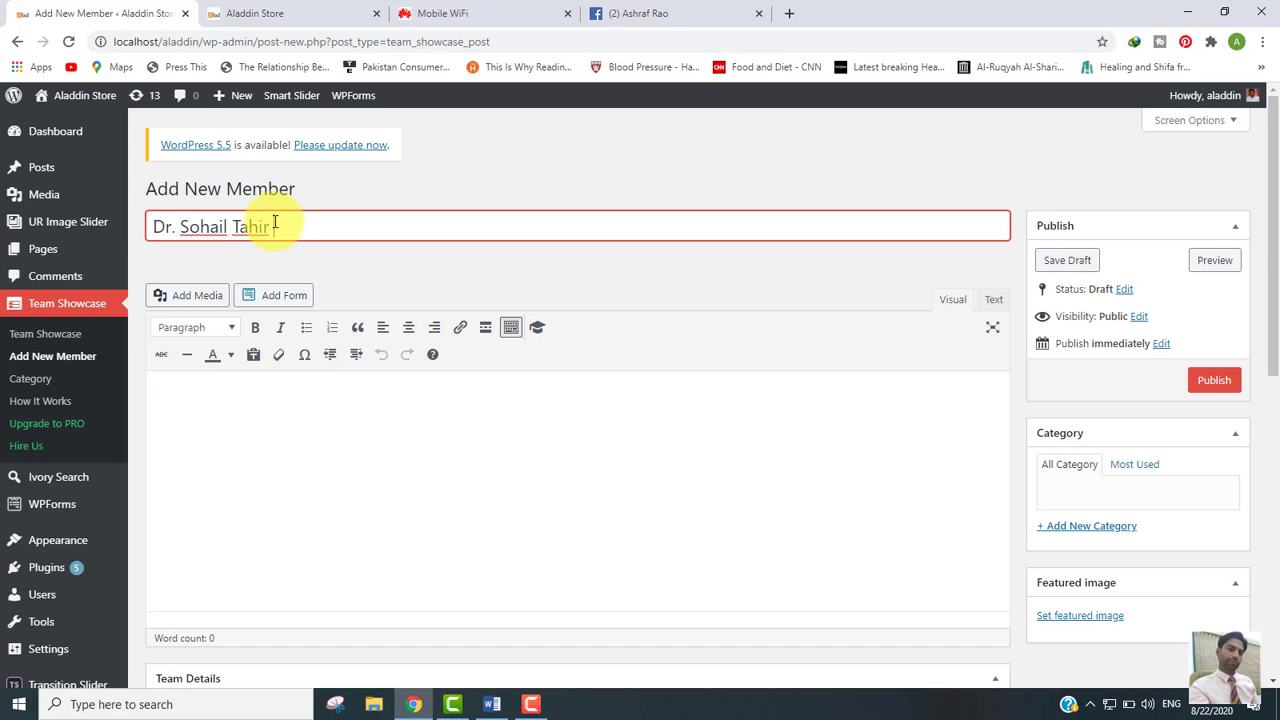
{"action": "left_click", "coordinate": [491, 704]}
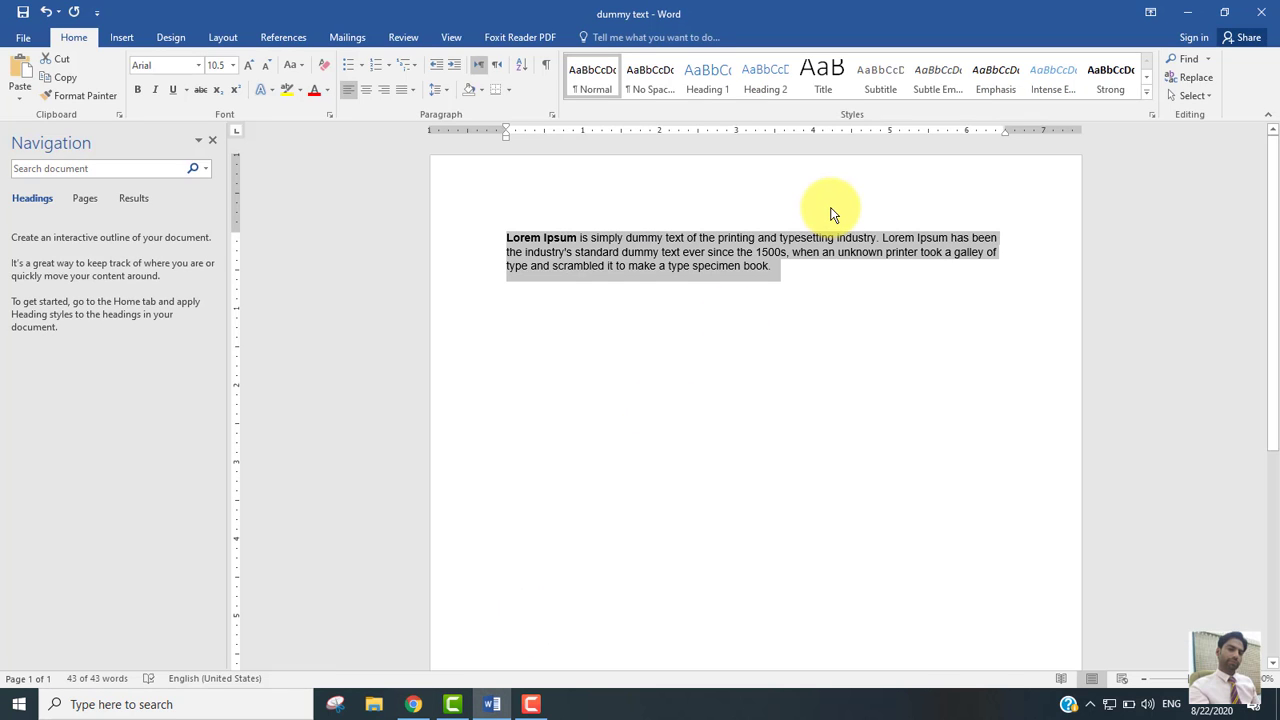
{"action": "left_click", "coordinate": [413, 704]}
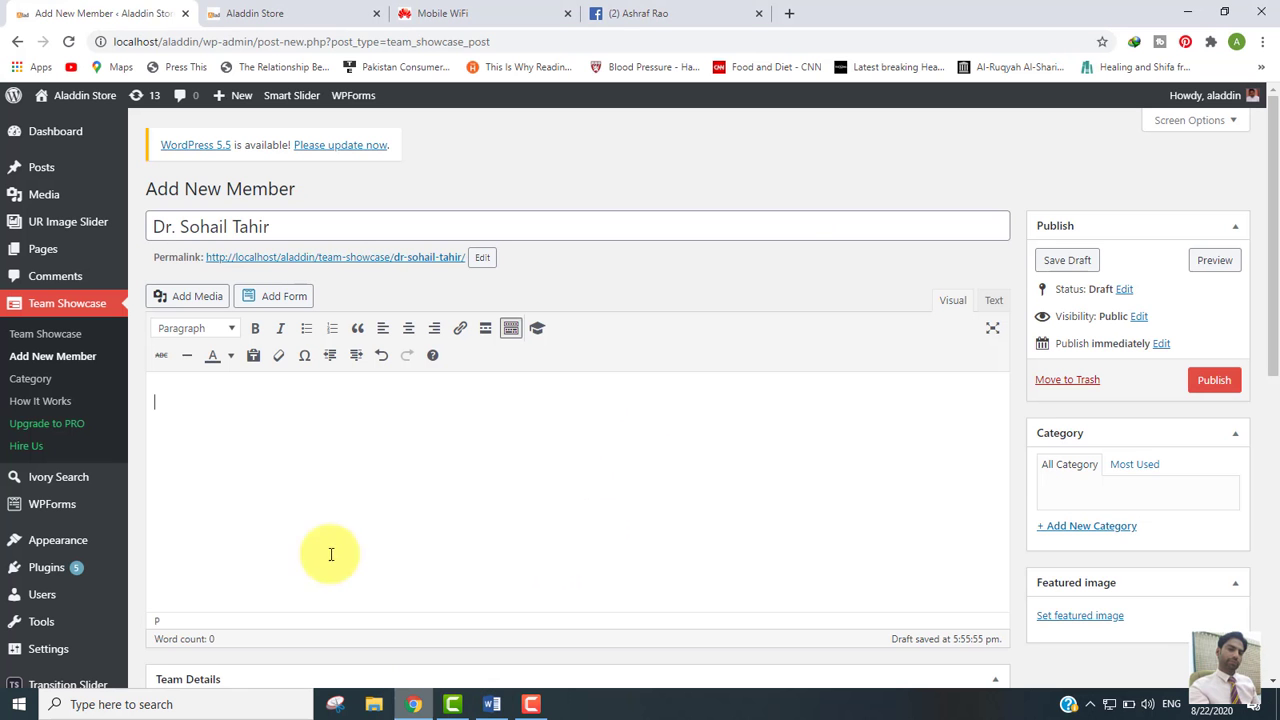
{"action": "left_click", "coordinate": [247, 433]}
{"action": "type", "text": "Lorem Ipsum is simply dummy text of the printing and typesetting industry. Lorem Ipsum has been the industry's standard dummy text ever since the 1500s, when an unknown printer took a galley of type and scrambled it to make a type specimen book."}
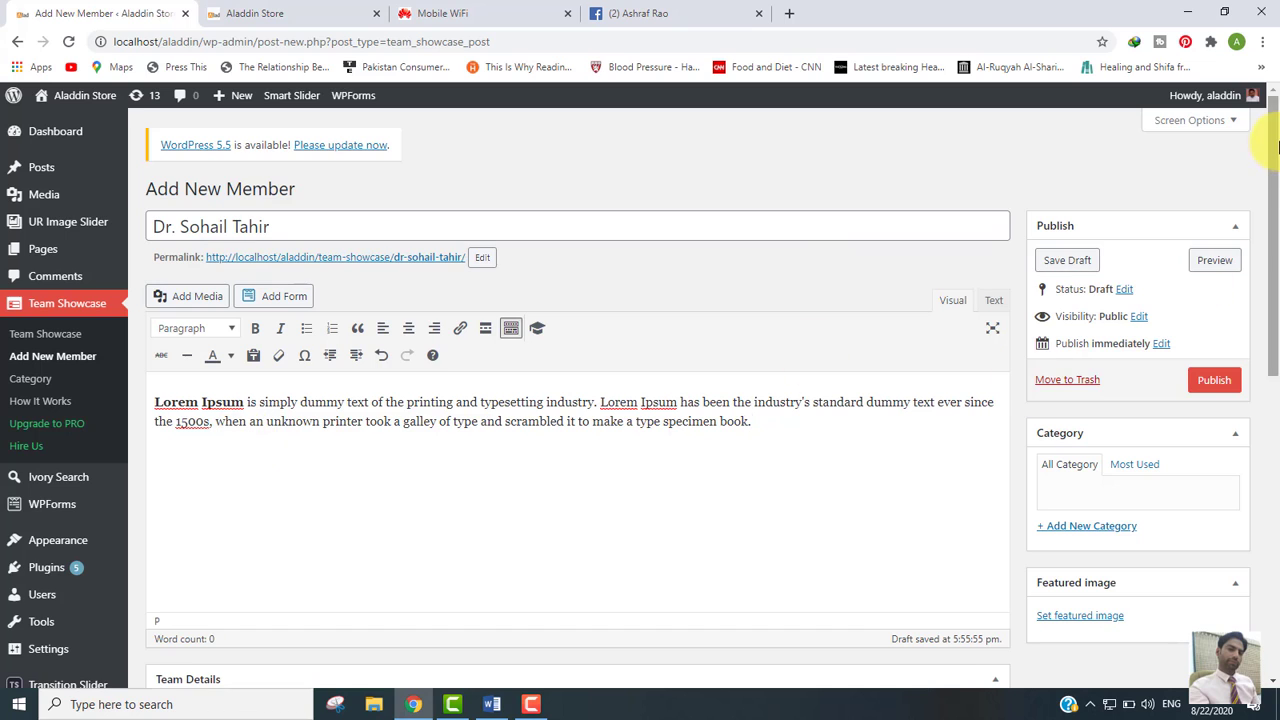
{"action": "left_click_drag", "start_coordinate": [1274, 150], "coordinate": [1274, 400]}
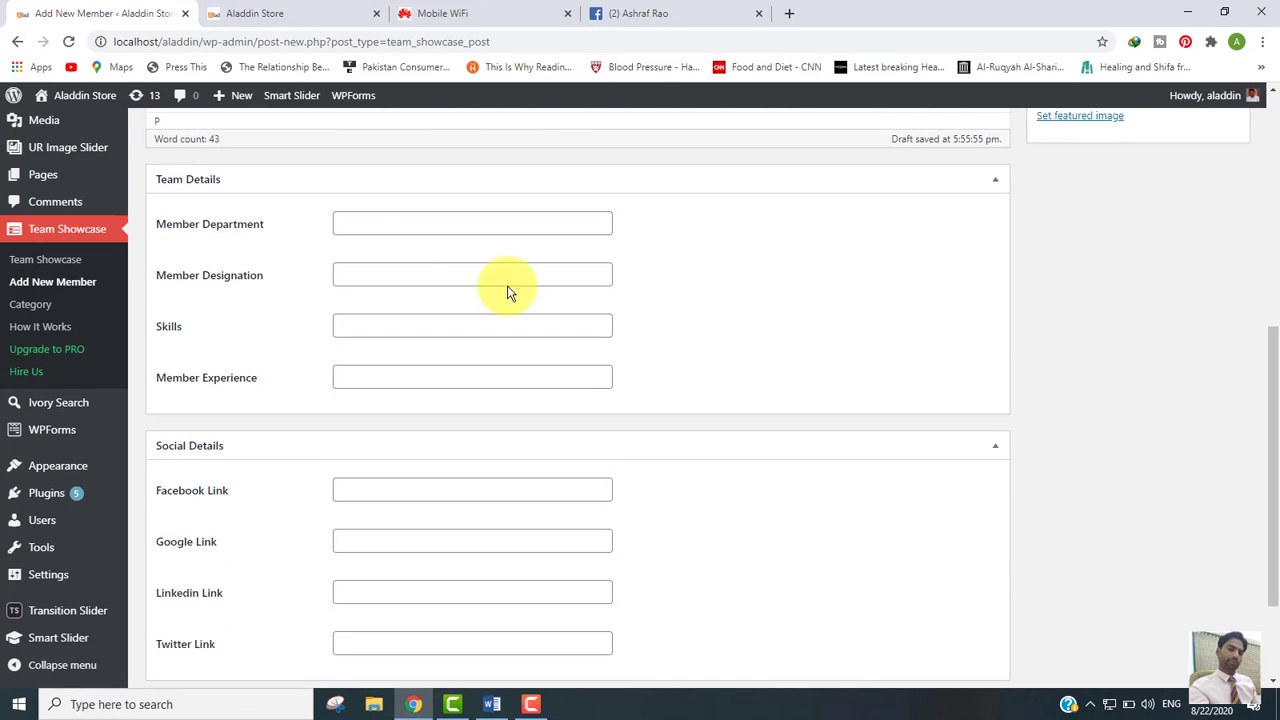
Step: Fill Department, Designation and Skills with saved placeholders, and experience with 10 Years Experience
{"action": "left_click", "coordinate": [365, 231]}
{"action": "left_click", "coordinate": [366, 258]}
{"action": "left_click", "coordinate": [384, 277]}
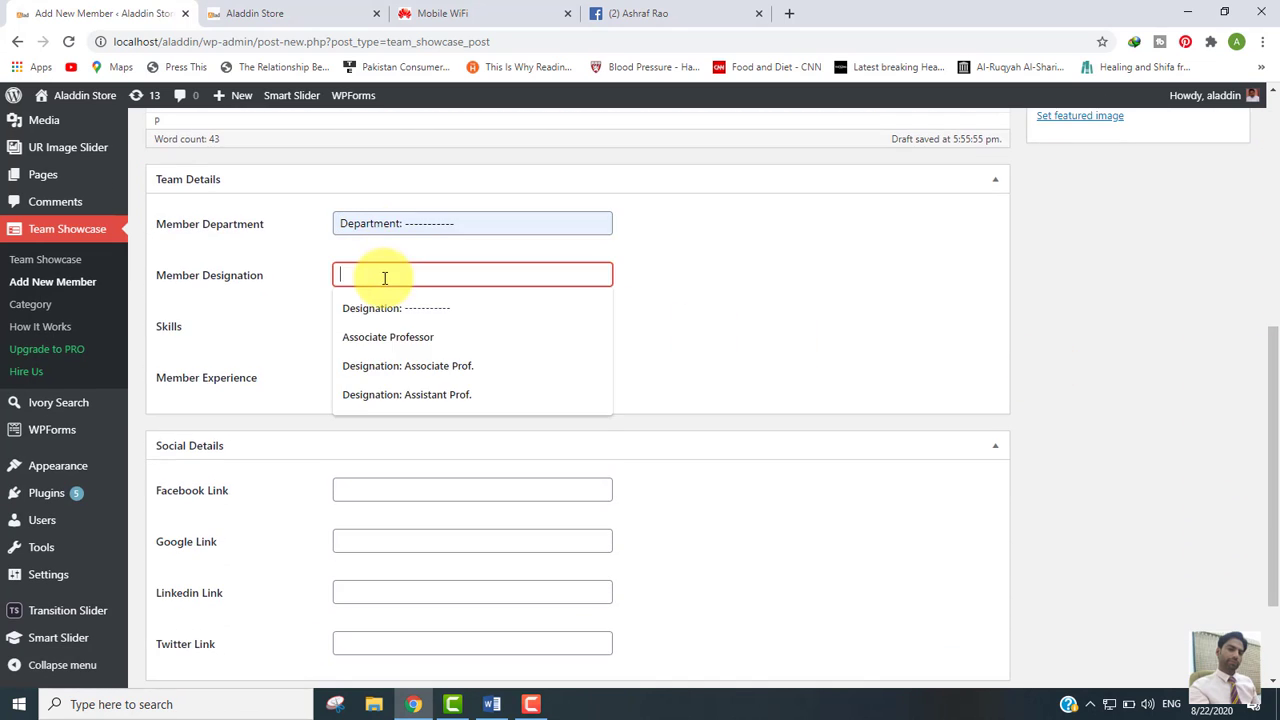
{"action": "left_click", "coordinate": [386, 309]}
{"action": "left_click", "coordinate": [388, 327]}
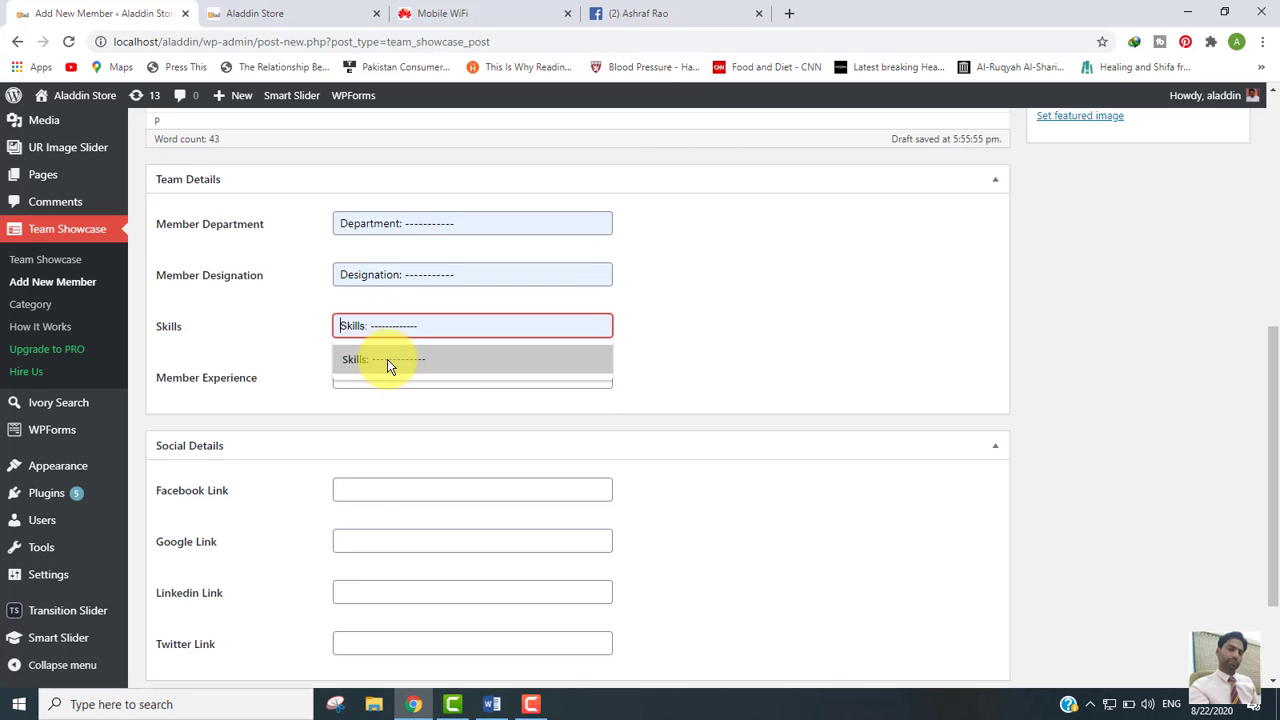
{"action": "left_click", "coordinate": [387, 359]}
{"action": "left_click", "coordinate": [395, 380]}
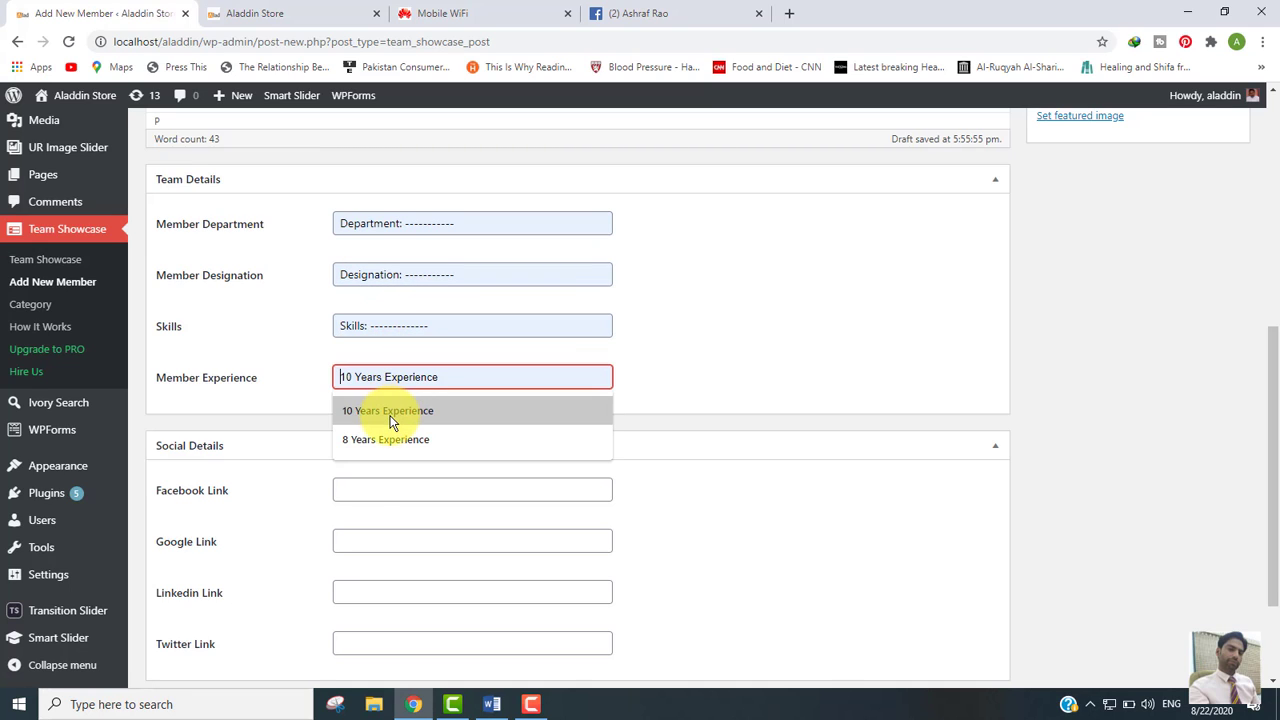
{"action": "left_click", "coordinate": [390, 416]}
Step: Fill Facebook Link with the saved profile URL and Twitter Link with twitter.com
{"action": "left_click", "coordinate": [384, 488]}
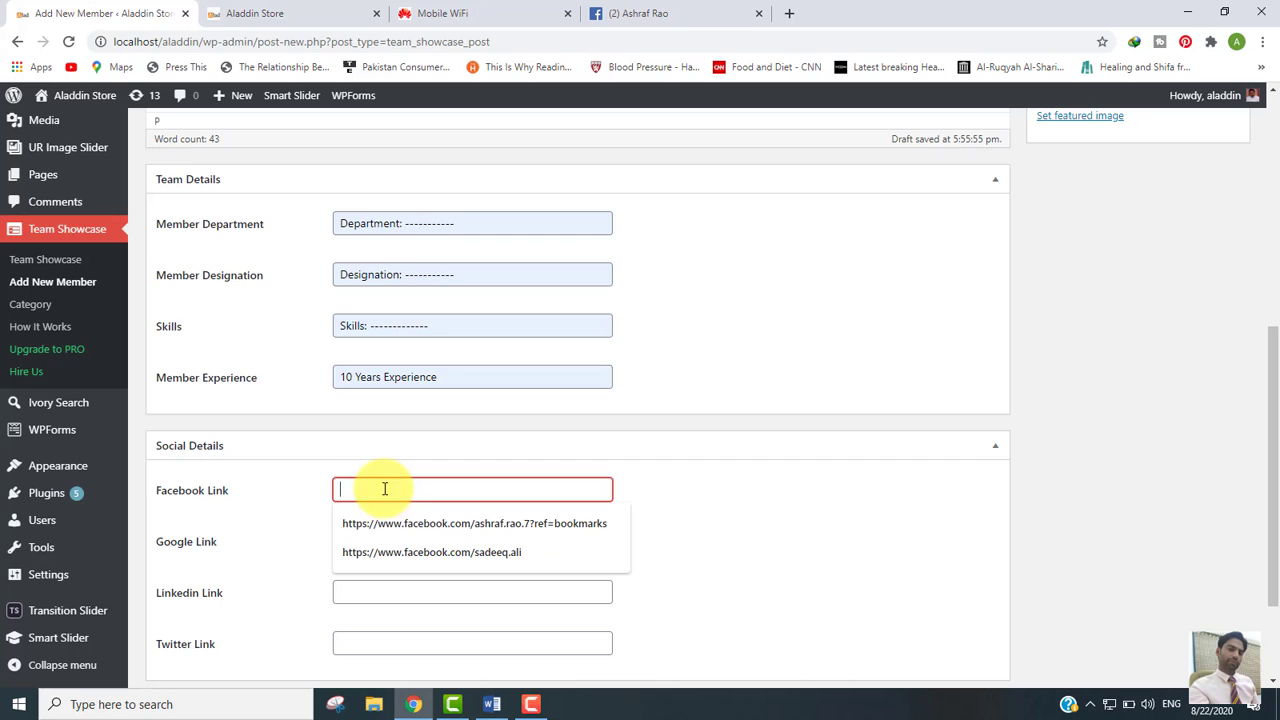
{"action": "left_click", "coordinate": [387, 523]}
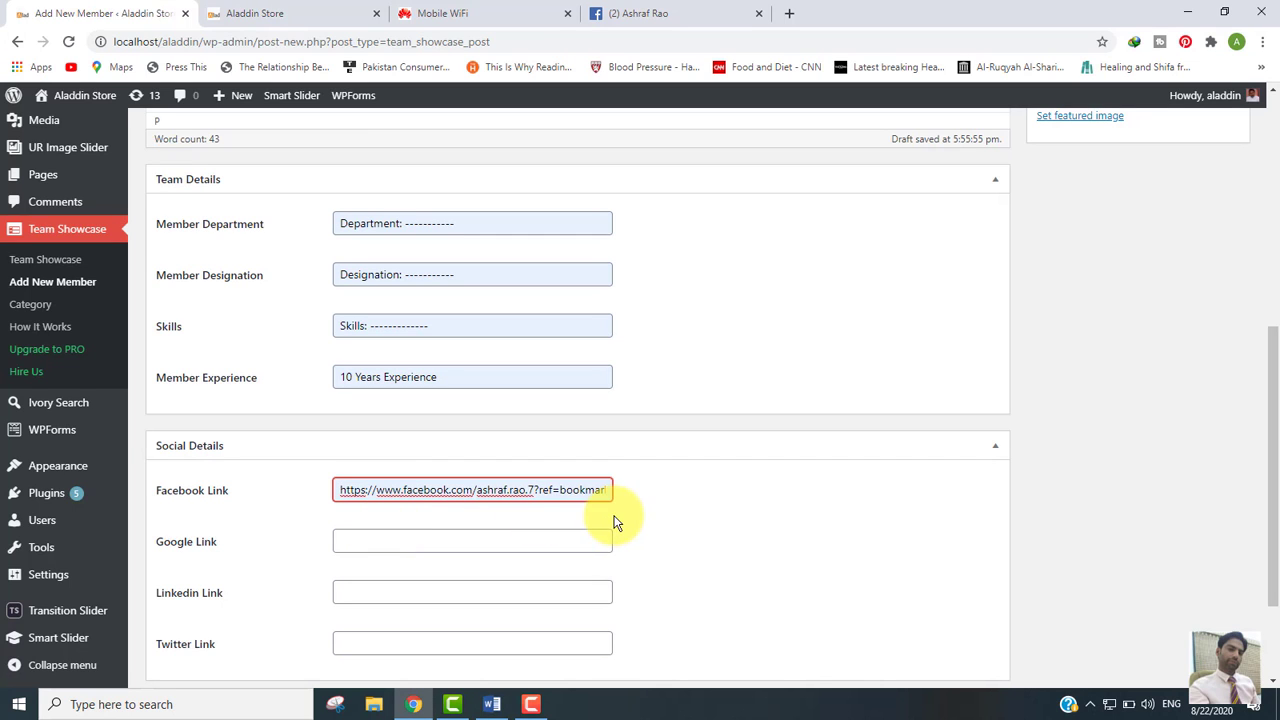
{"action": "scroll", "coordinate": [1276, 420], "scroll_direction": "down", "scroll_amount": 2}
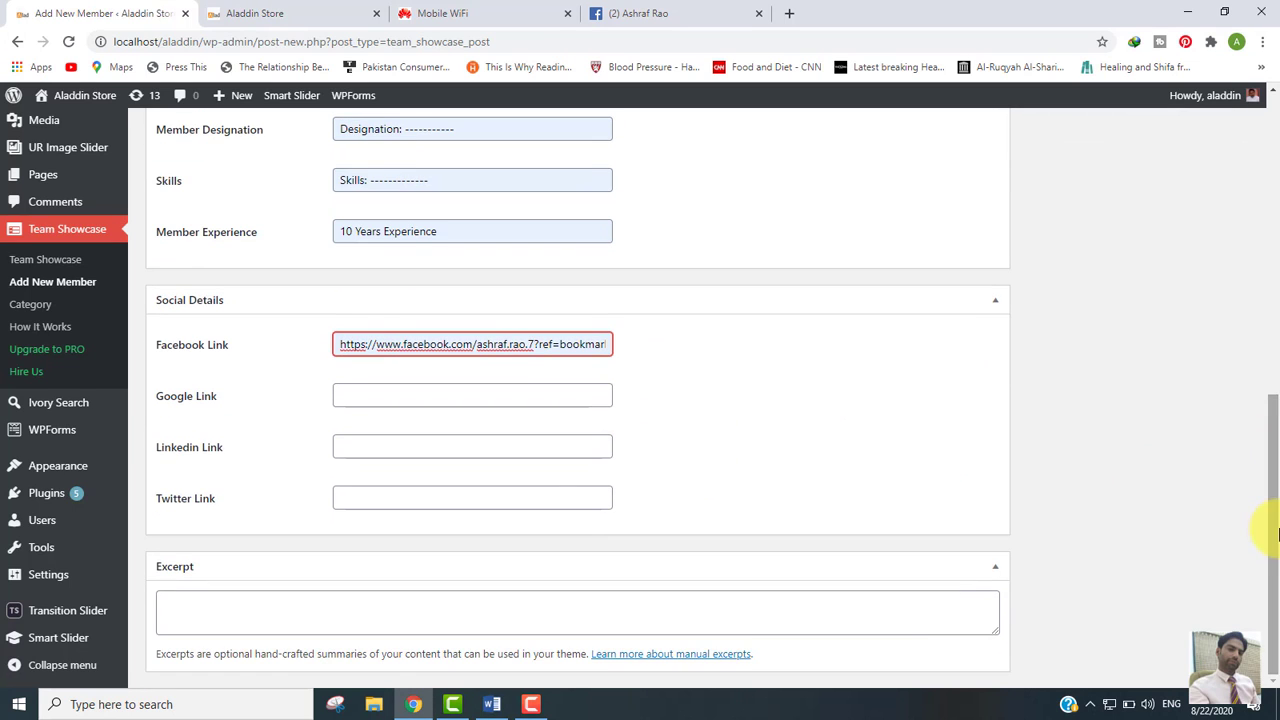
{"action": "left_click", "coordinate": [369, 500]}
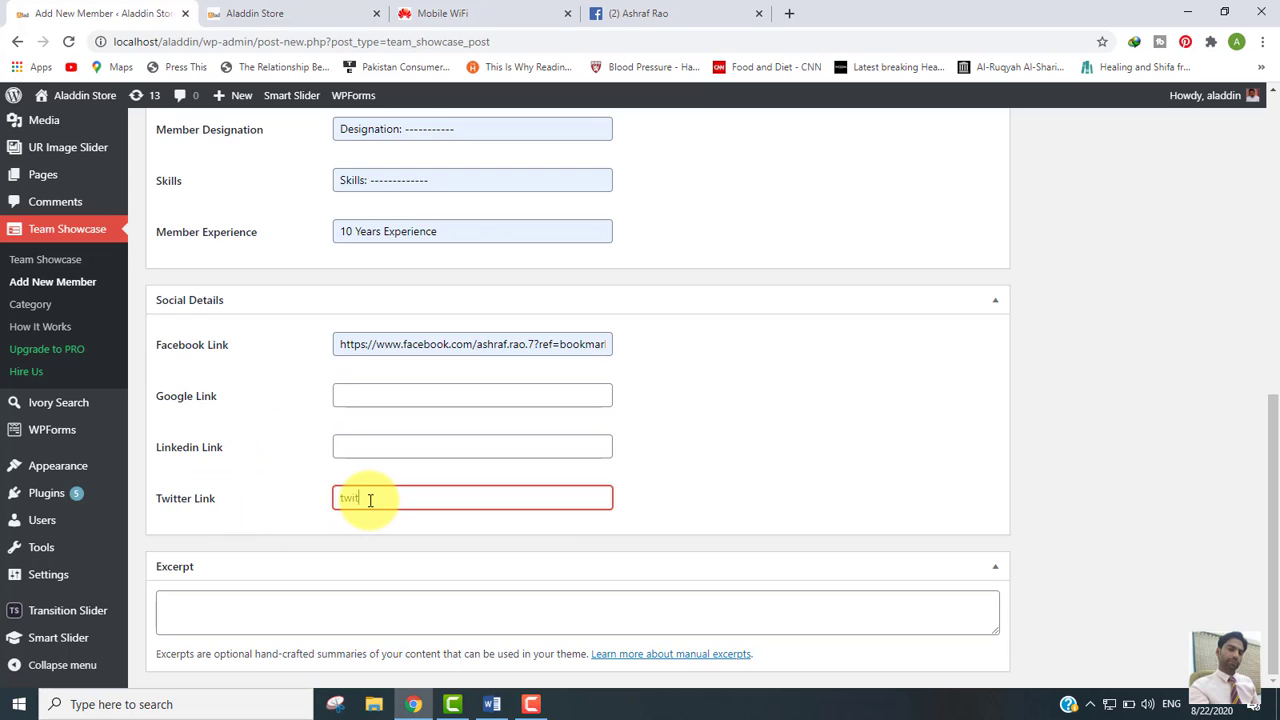
{"action": "type", "text": "twitter.com"}
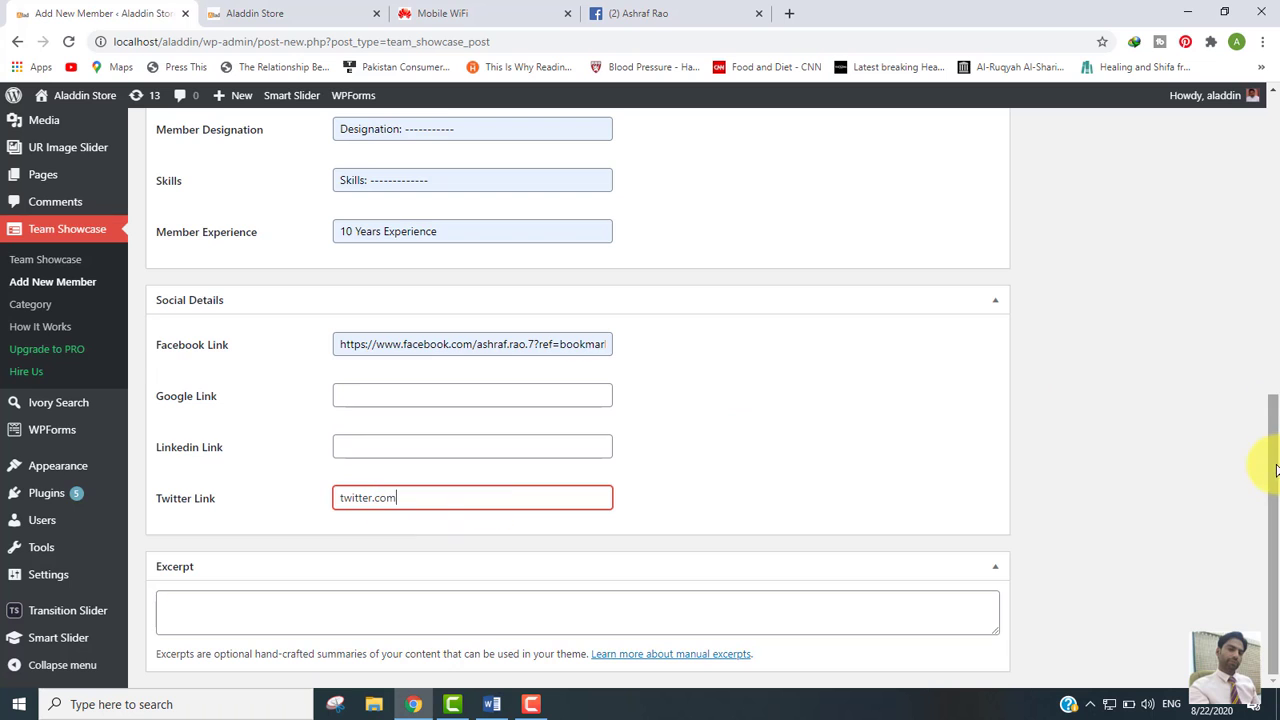
{"action": "left_click_drag", "start_coordinate": [1275, 470], "coordinate": [1279, 235]}
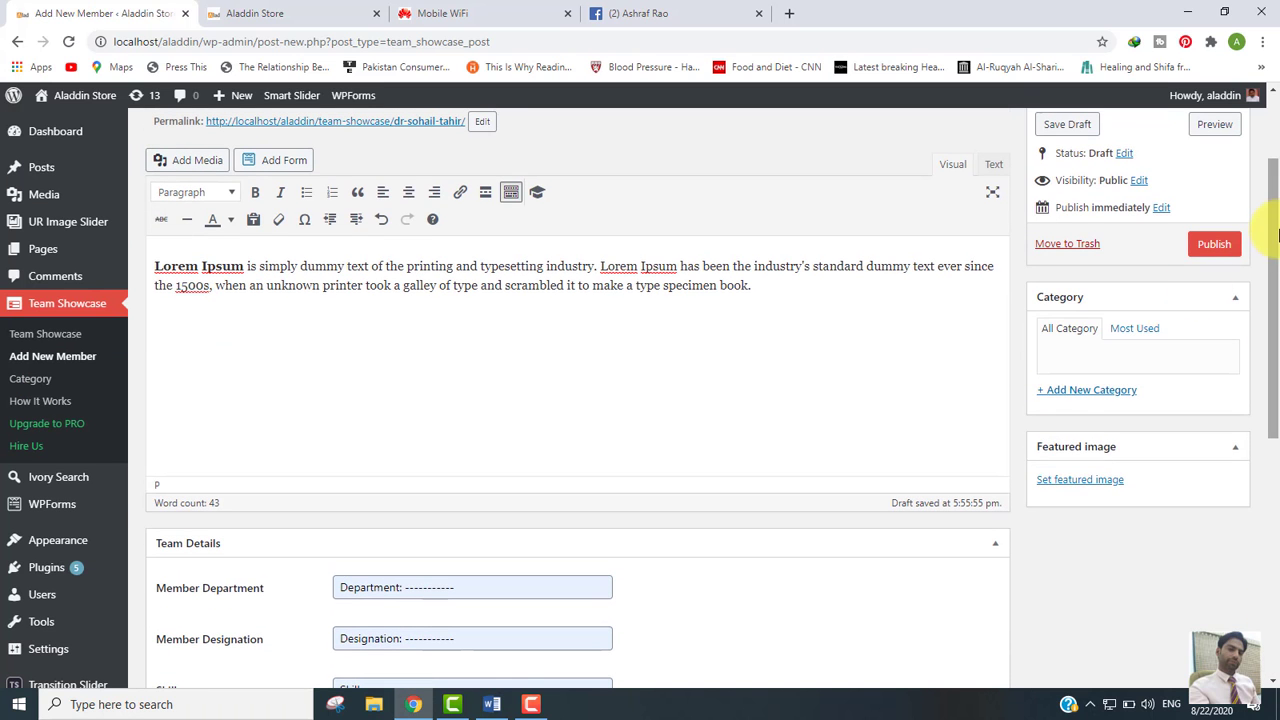
Step: Set the member's photo as featured image and publish the member
{"action": "left_click", "coordinate": [1080, 482]}
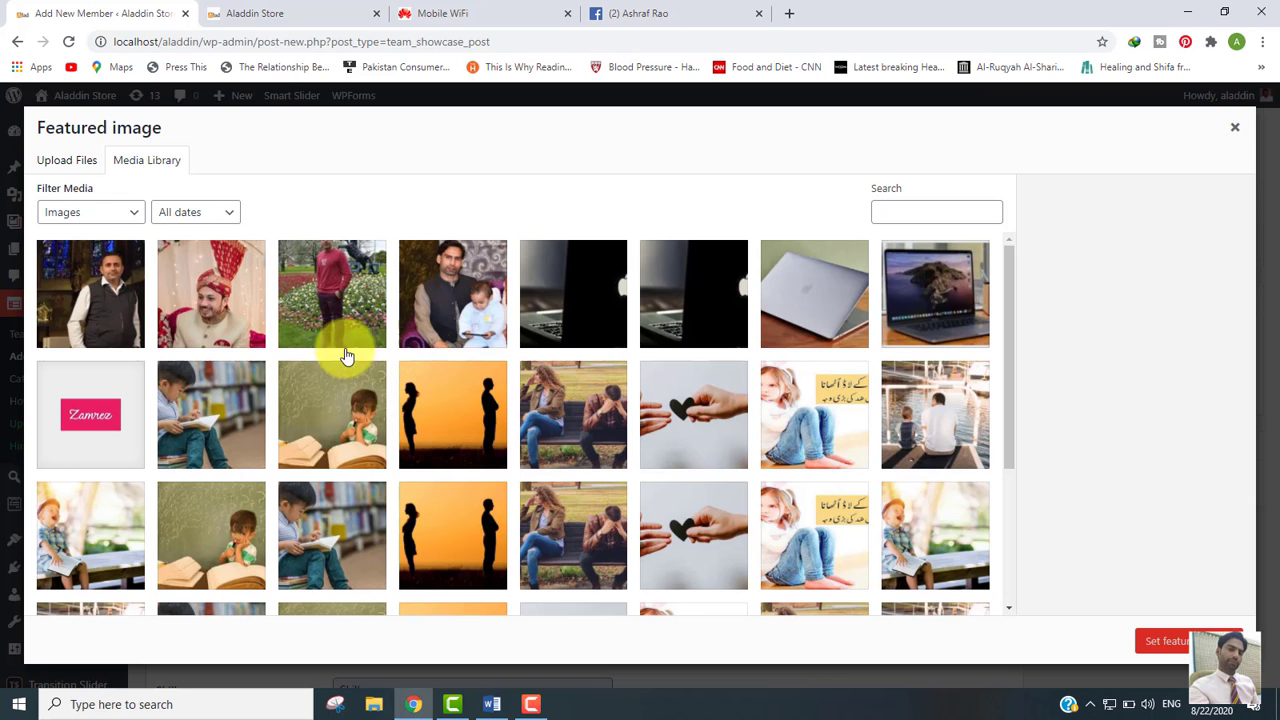
{"action": "left_click", "coordinate": [228, 300]}
{"action": "left_click", "coordinate": [1195, 641]}
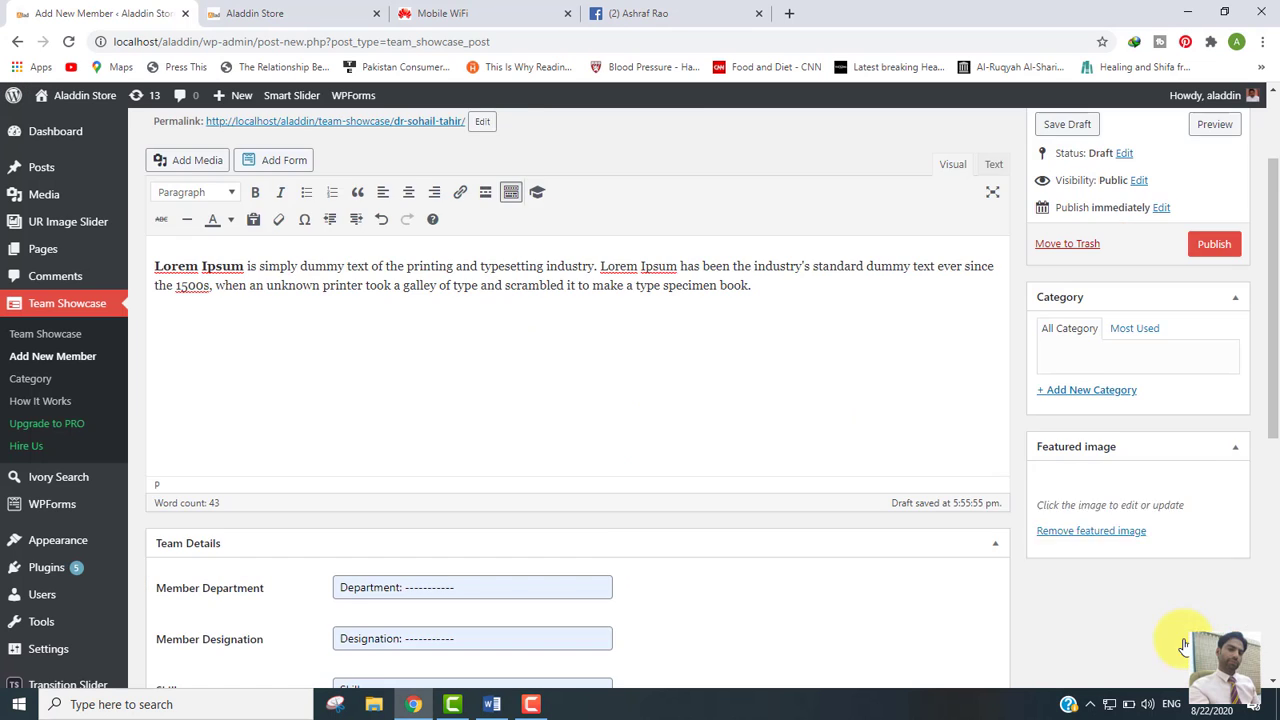
{"action": "scroll", "coordinate": [1275, 253], "scroll_direction": "down", "scroll_amount": 2}
{"action": "scroll", "coordinate": [1275, 253], "scroll_direction": "up", "scroll_amount": 2}
{"action": "left_click", "coordinate": [1211, 224]}
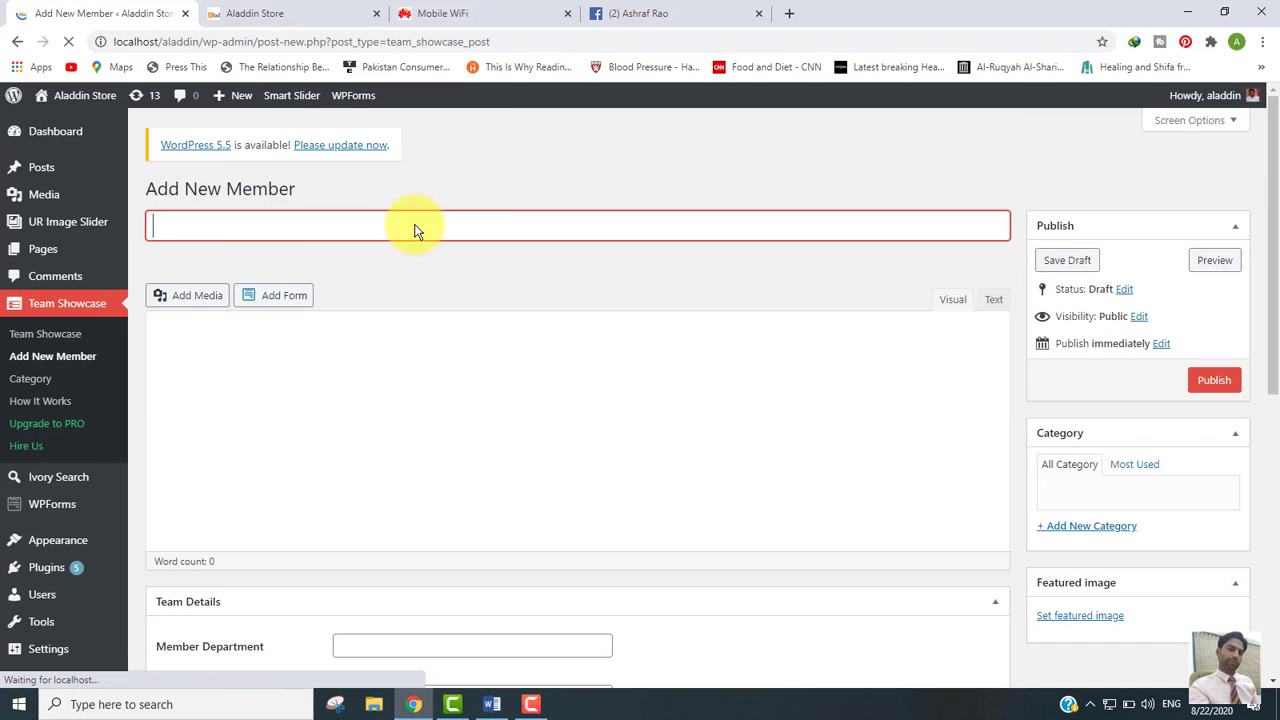
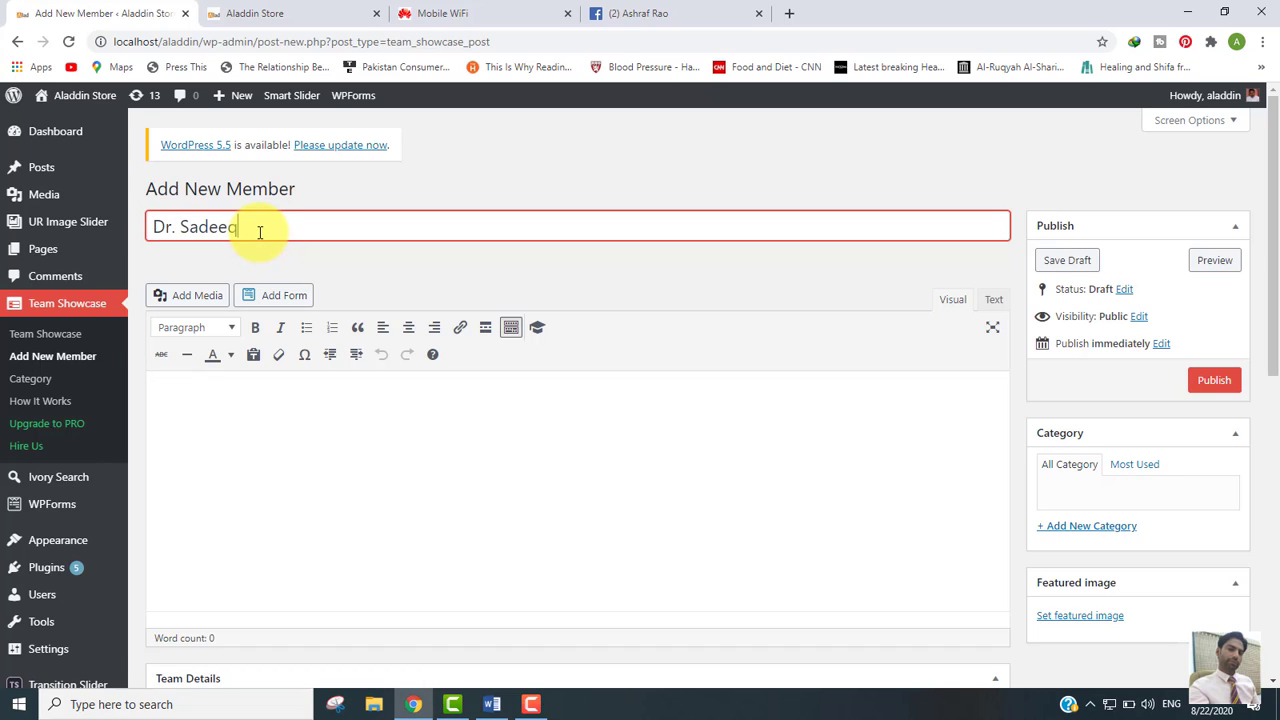
Step: Title the new member starting with 'Dr.' and paste the Lorem Ipsum description
{"action": "left_click", "coordinate": [270, 456]}
{"action": "type", "text": "Lorem Ipsum is simply dummy text of the printing and typesetting industry. Lorem Ipsum has been the industry's standard dummy text ever since the 1500s, when an unknown printer took a galley of type and scrambled it to make a type specimen book."}
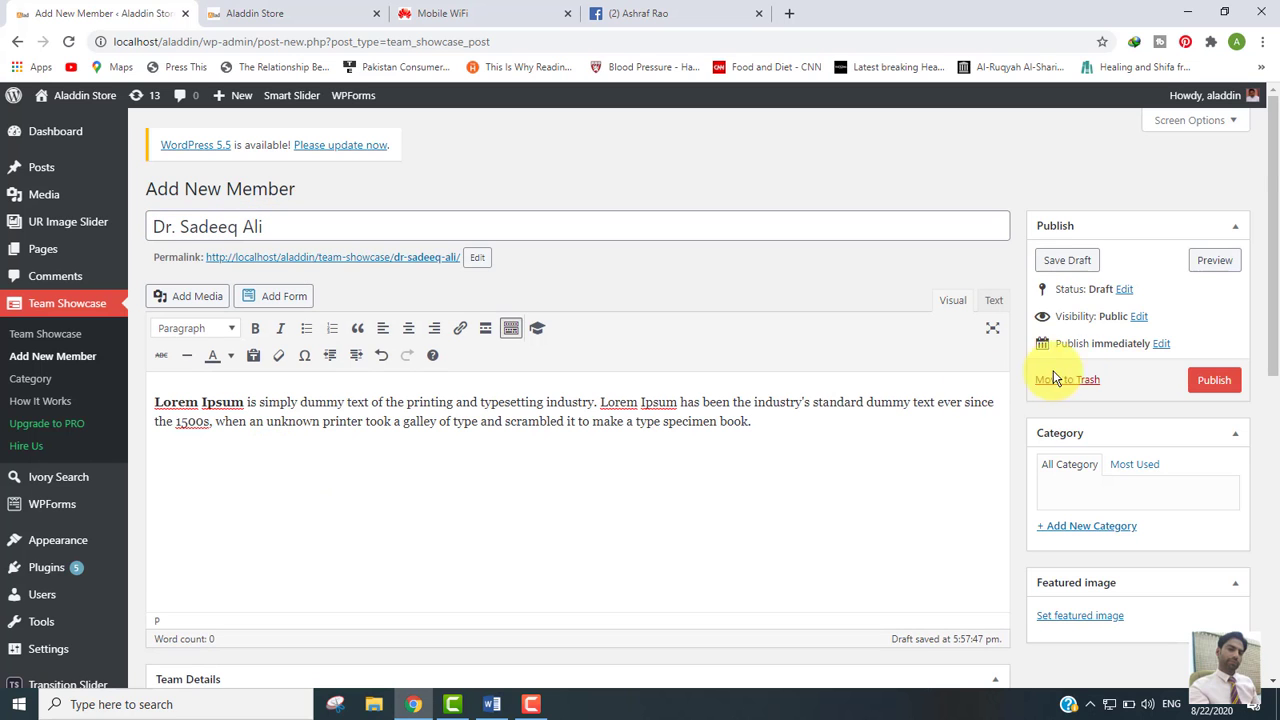
{"action": "scroll", "coordinate": [1270, 330], "scroll_direction": "down", "scroll_amount": 3}
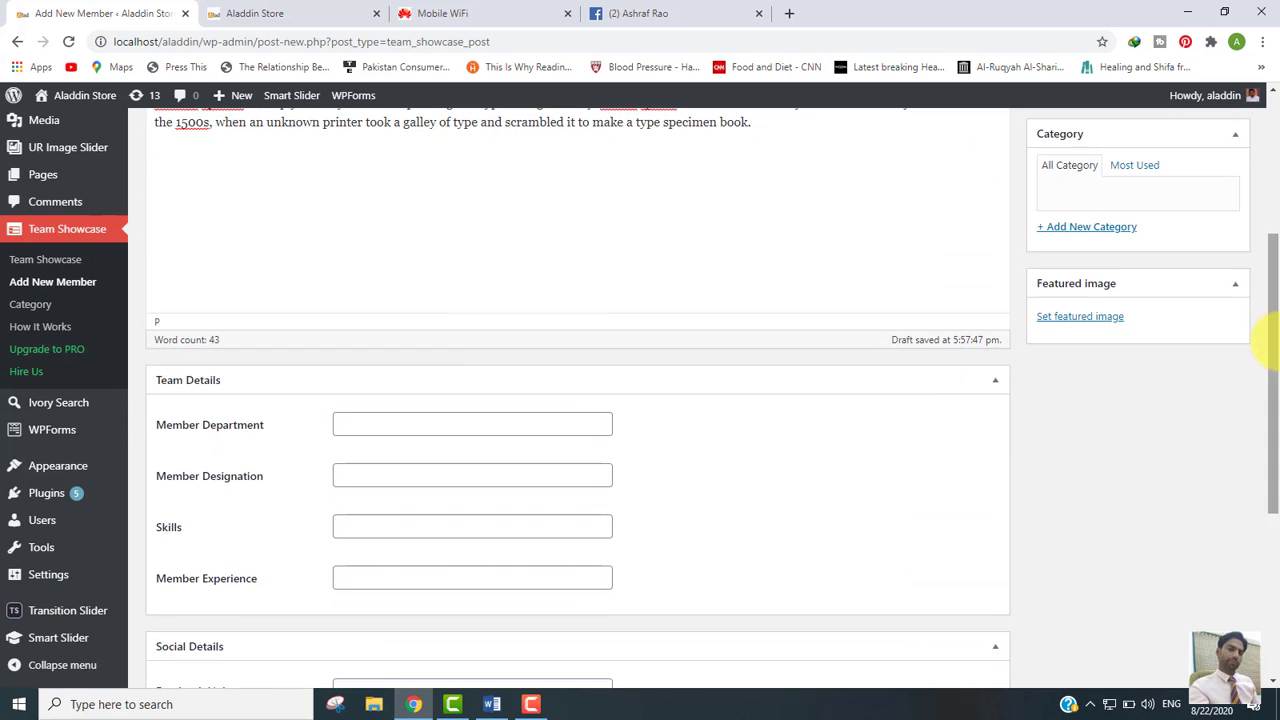
Step: Fill Department, Designation and Skills with saved placeholders, and experience with 10 Years Experience
{"action": "left_click", "coordinate": [370, 422]}
{"action": "left_click", "coordinate": [372, 452]}
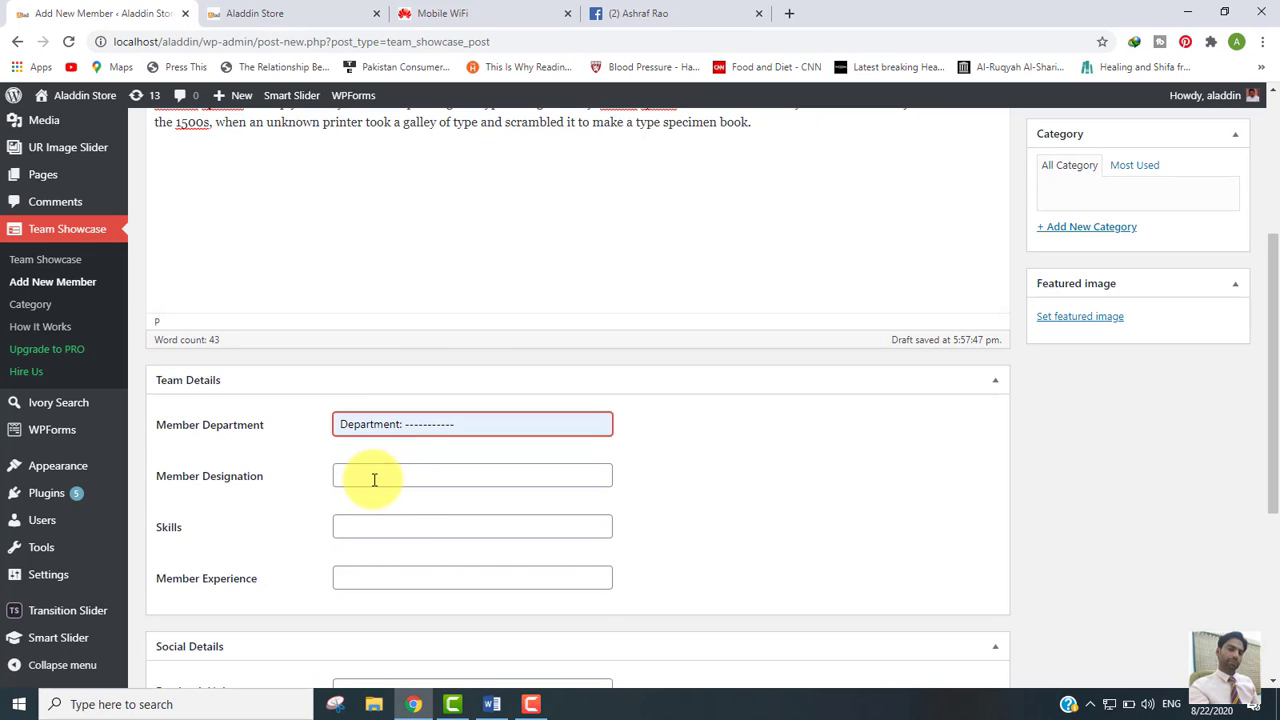
{"action": "left_click", "coordinate": [373, 480]}
{"action": "left_click", "coordinate": [372, 508]}
{"action": "left_click", "coordinate": [392, 530]}
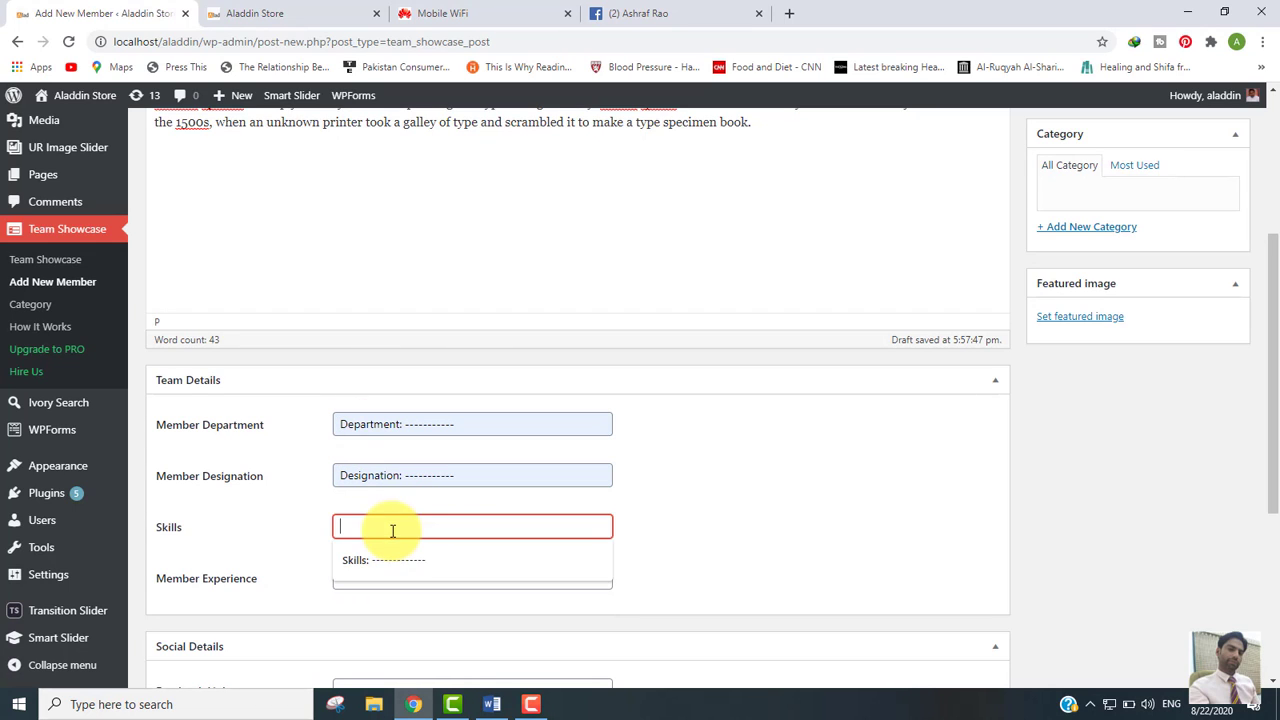
{"action": "left_click", "coordinate": [379, 559]}
{"action": "left_click", "coordinate": [377, 578]}
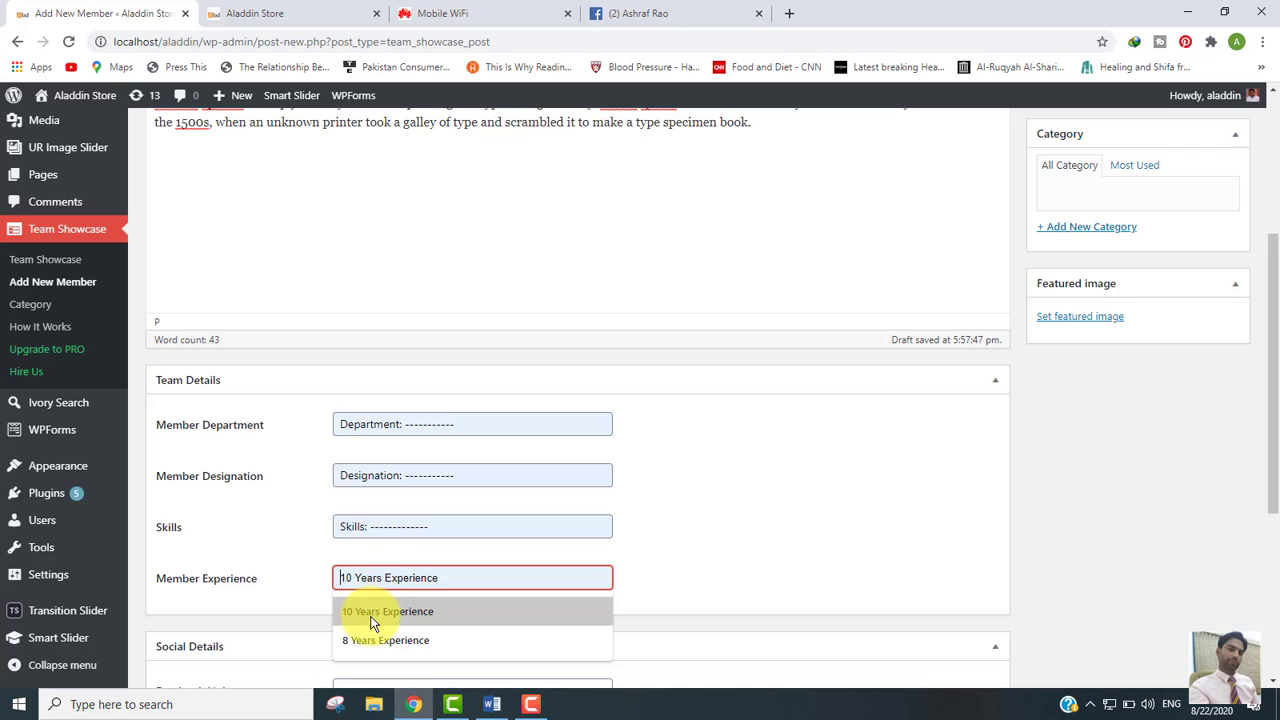
{"action": "left_click", "coordinate": [372, 612]}
Step: Fill the Facebook Link with a previously used profile URL
{"action": "left_click_drag", "start_coordinate": [1260, 354], "coordinate": [1274, 471]}
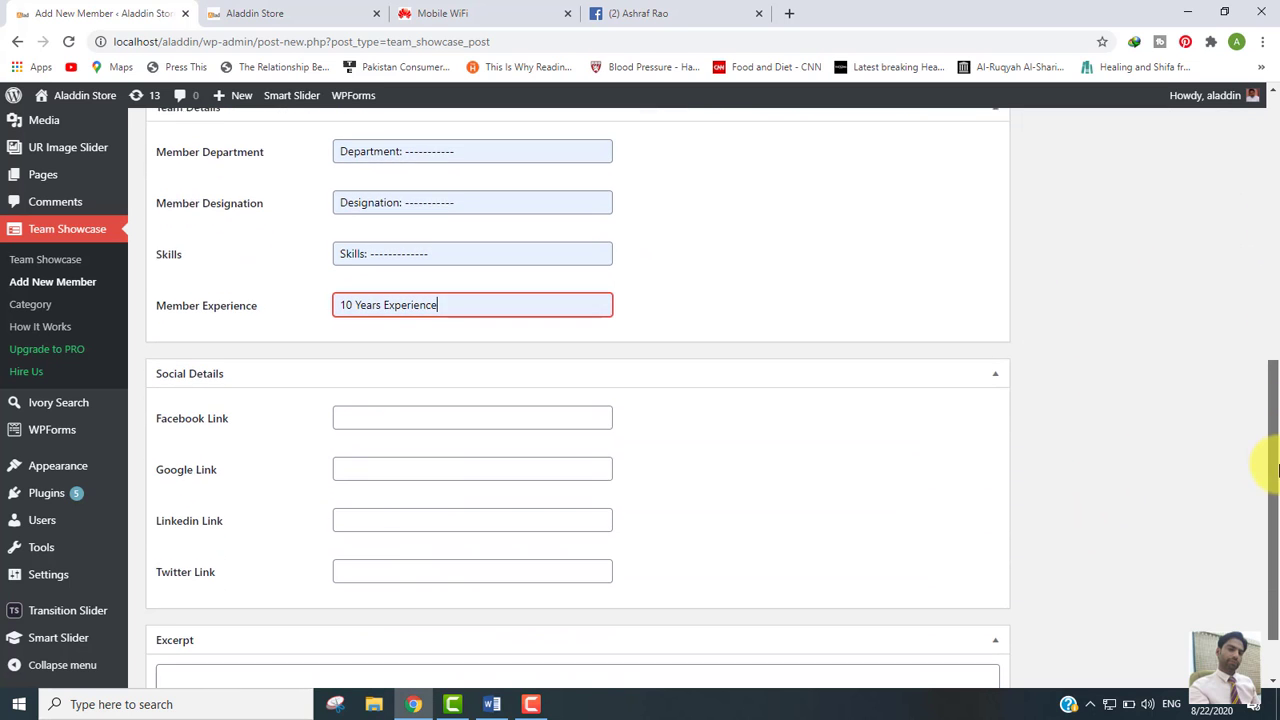
{"action": "left_click", "coordinate": [573, 413]}
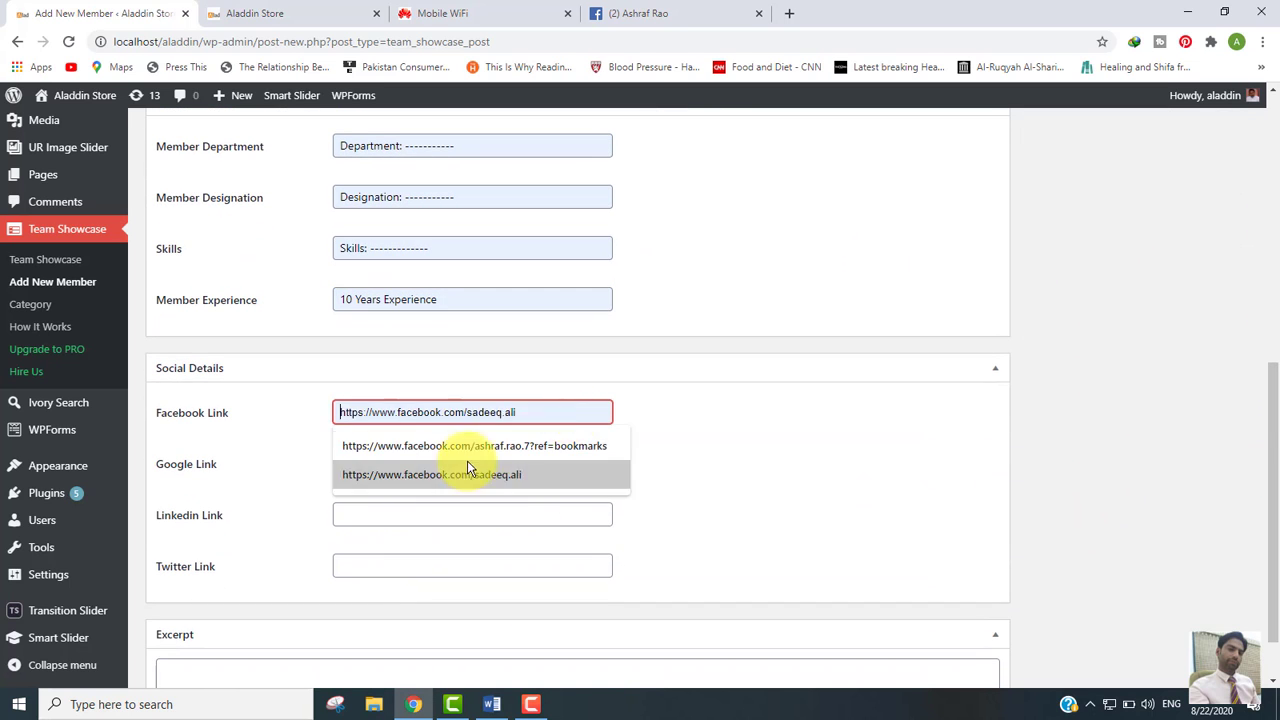
{"action": "left_click", "coordinate": [440, 446]}
{"action": "left_click_drag", "start_coordinate": [1277, 449], "coordinate": [1265, 438]}
{"action": "scroll", "coordinate": [1265, 438], "scroll_direction": "up", "scroll_amount": 5}
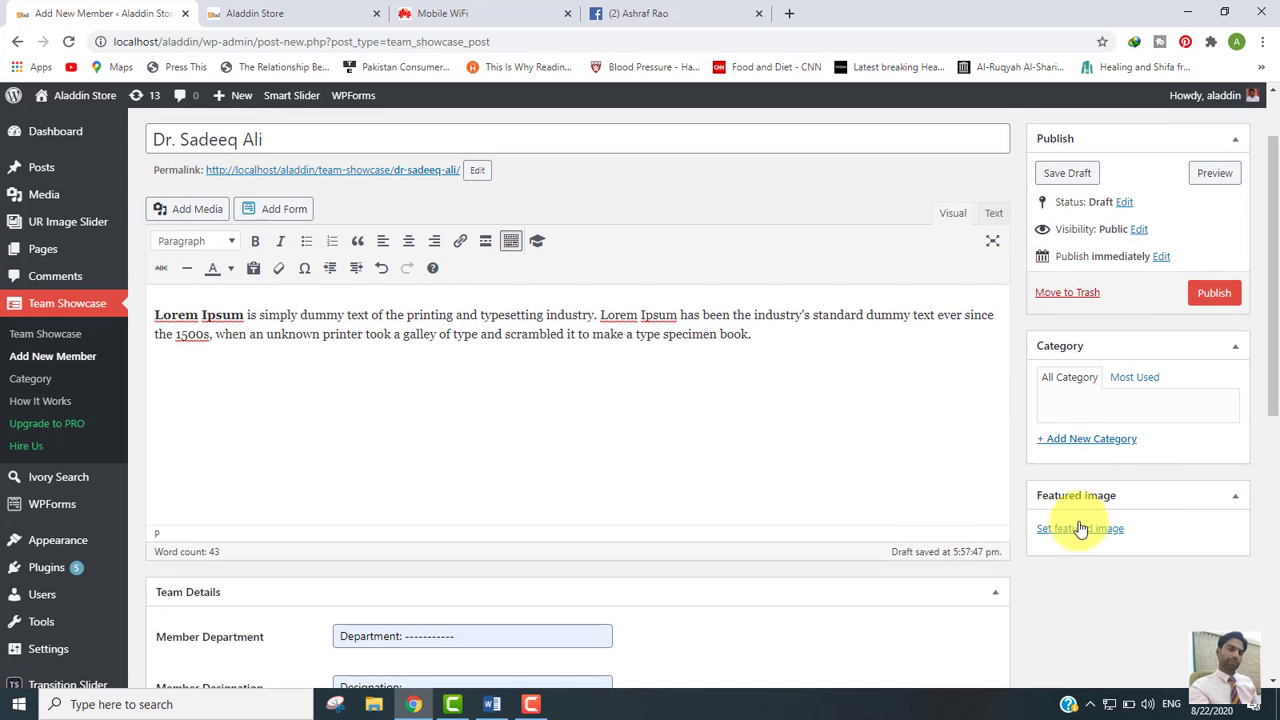
Step: Set the photo of the man in the garden as featured image and publish
{"action": "left_click", "coordinate": [1080, 527]}
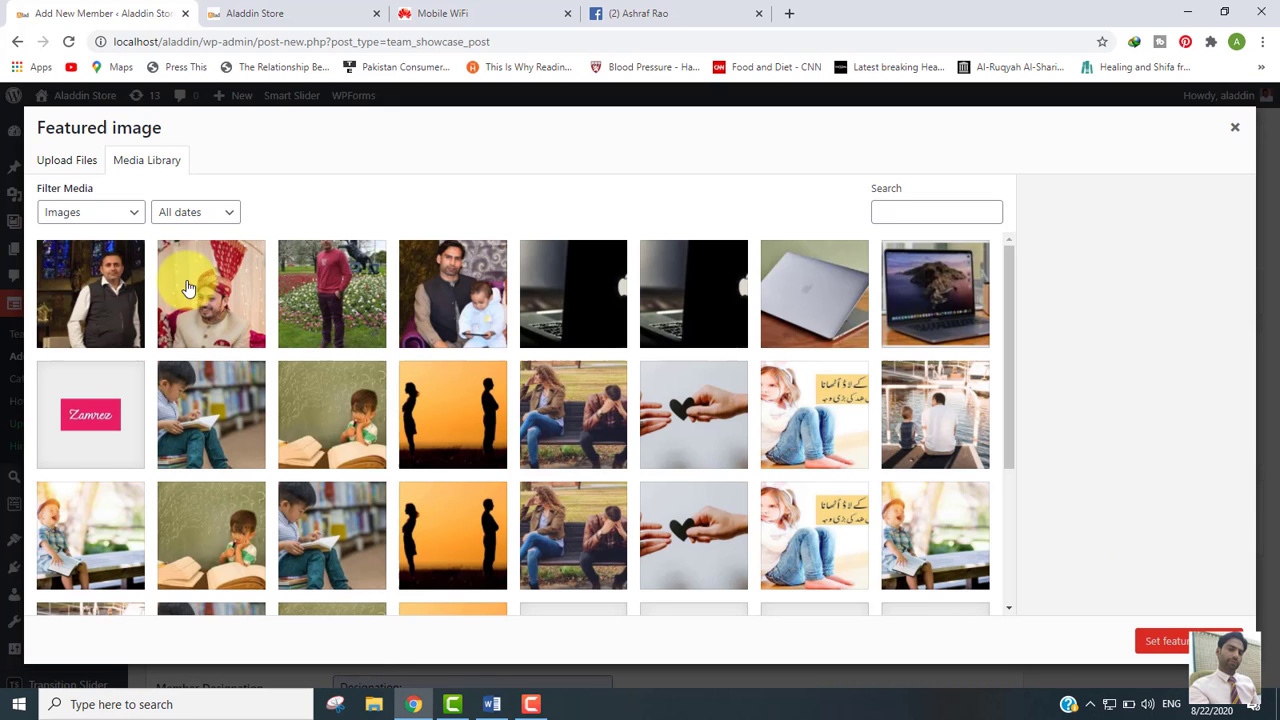
{"action": "left_click", "coordinate": [334, 290]}
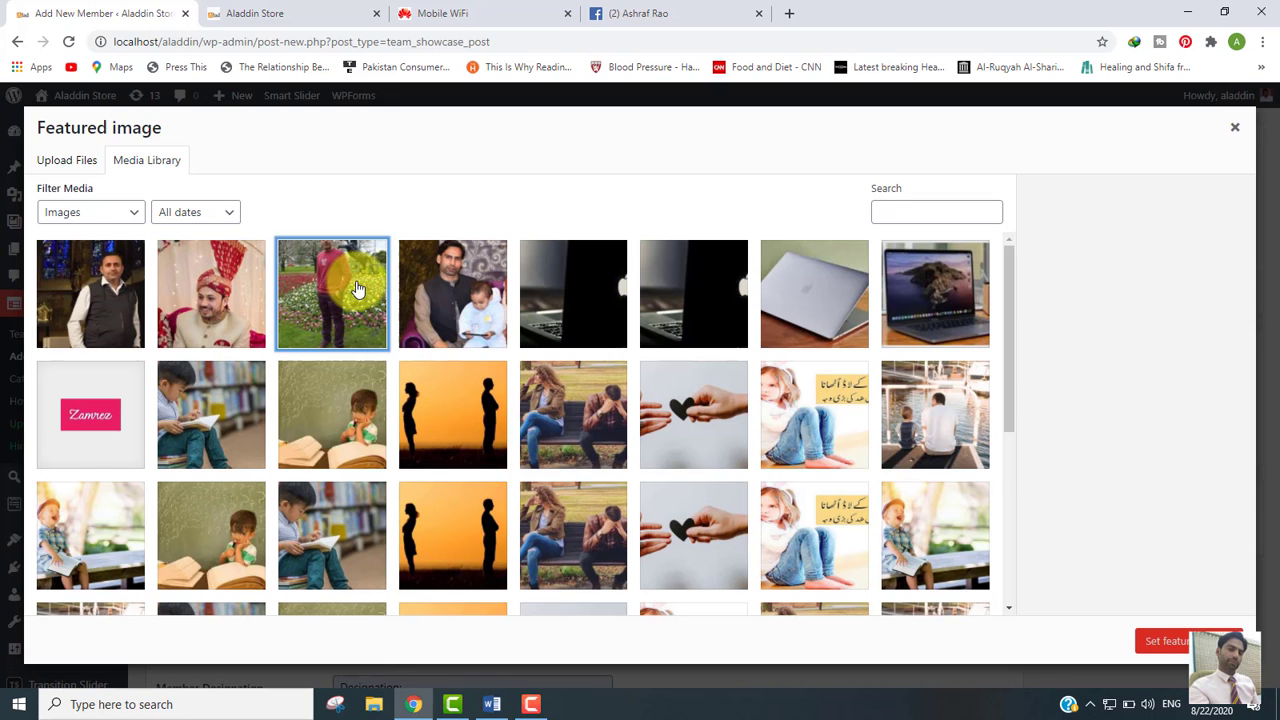
{"action": "left_click", "coordinate": [1170, 641]}
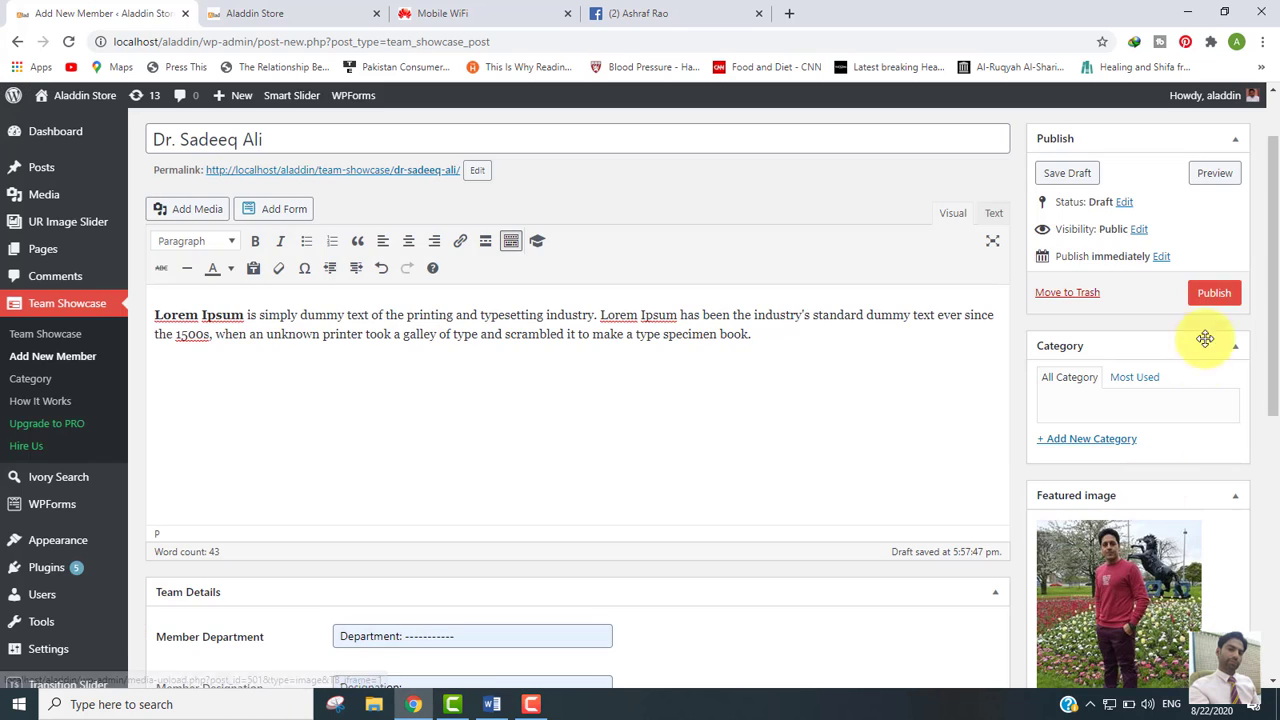
{"action": "left_click", "coordinate": [1214, 294]}
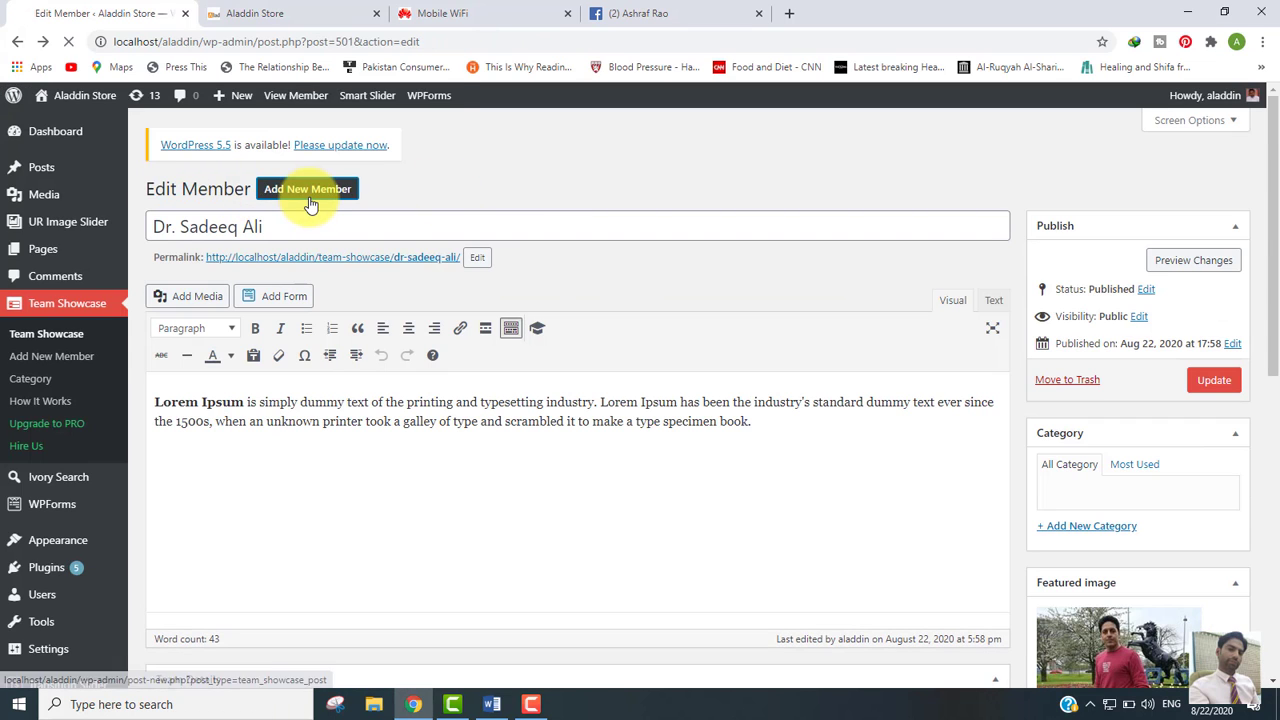
Step: Start a new team member and paste the Lorem Ipsum description
{"action": "left_click", "coordinate": [305, 192]}
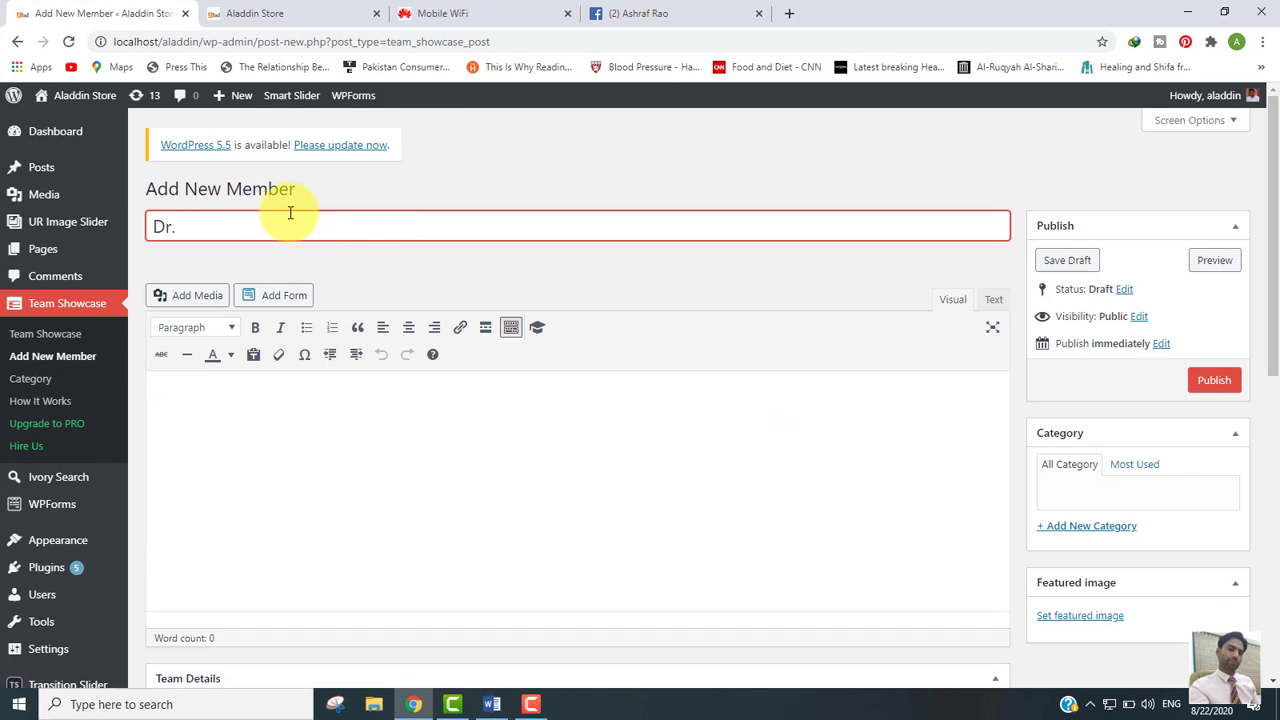
{"action": "left_click", "coordinate": [300, 434]}
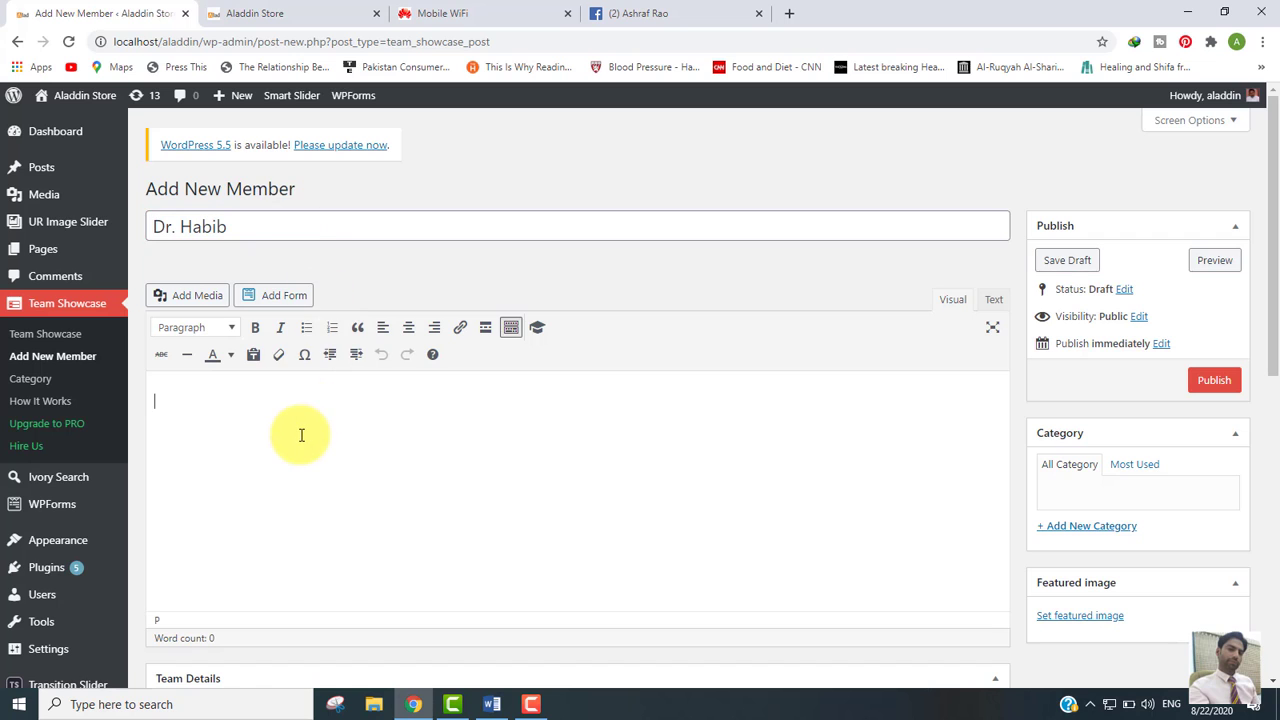
{"action": "type", "text": "Lorem Ipsum is simply dummy text of the printing and typesetting industry. Lorem Ipsum has been the industry's standard dummy text ever since the 1500s, when an unknown printer took a galley of type and scrambled it to make a type specimen book."}
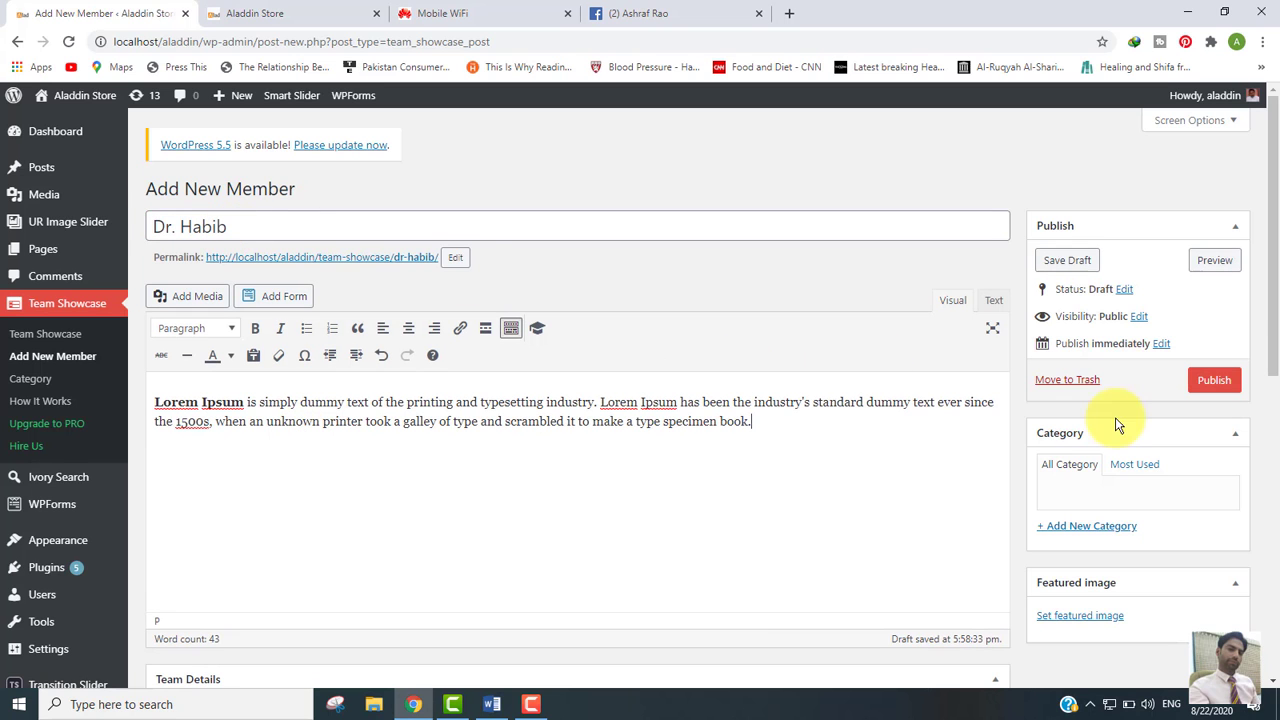
{"action": "left_click_drag", "start_coordinate": [1270, 270], "coordinate": [1257, 429]}
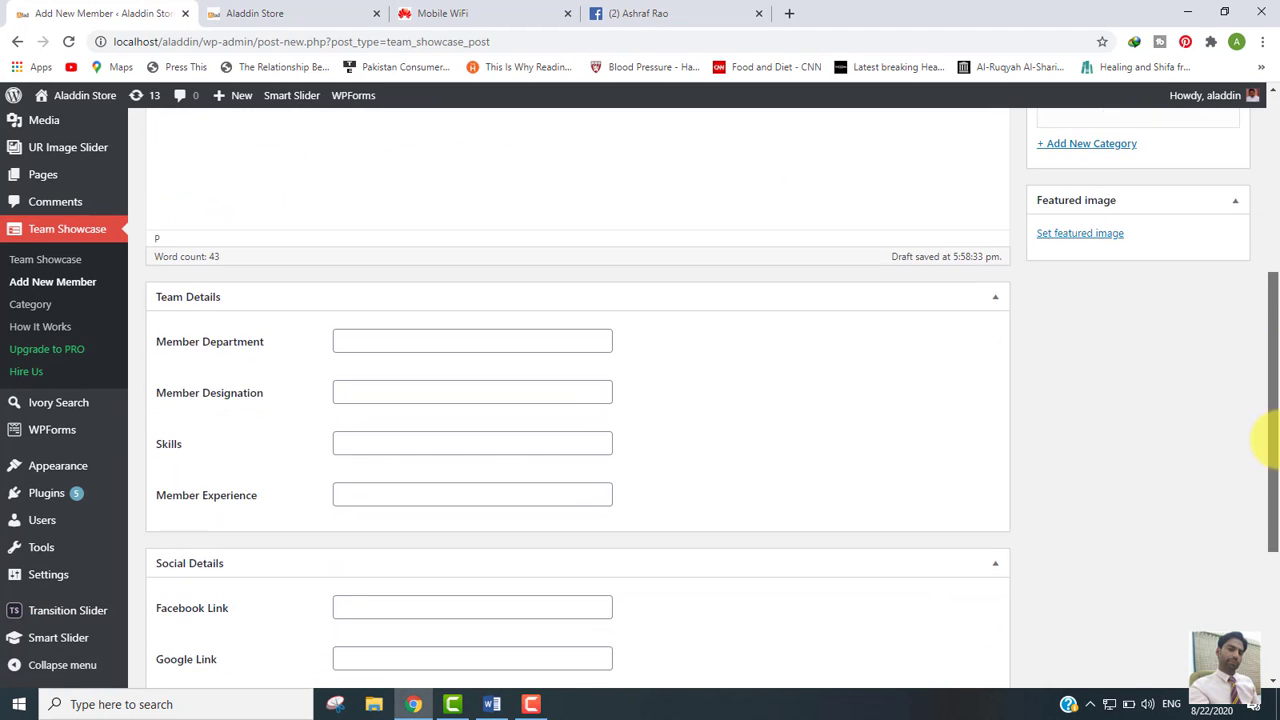
Step: Fill Department with the saved placeholder and set Designation to Associate Prof
{"action": "left_click", "coordinate": [347, 337]}
{"action": "left_click", "coordinate": [345, 366]}
{"action": "left_click", "coordinate": [369, 384]}
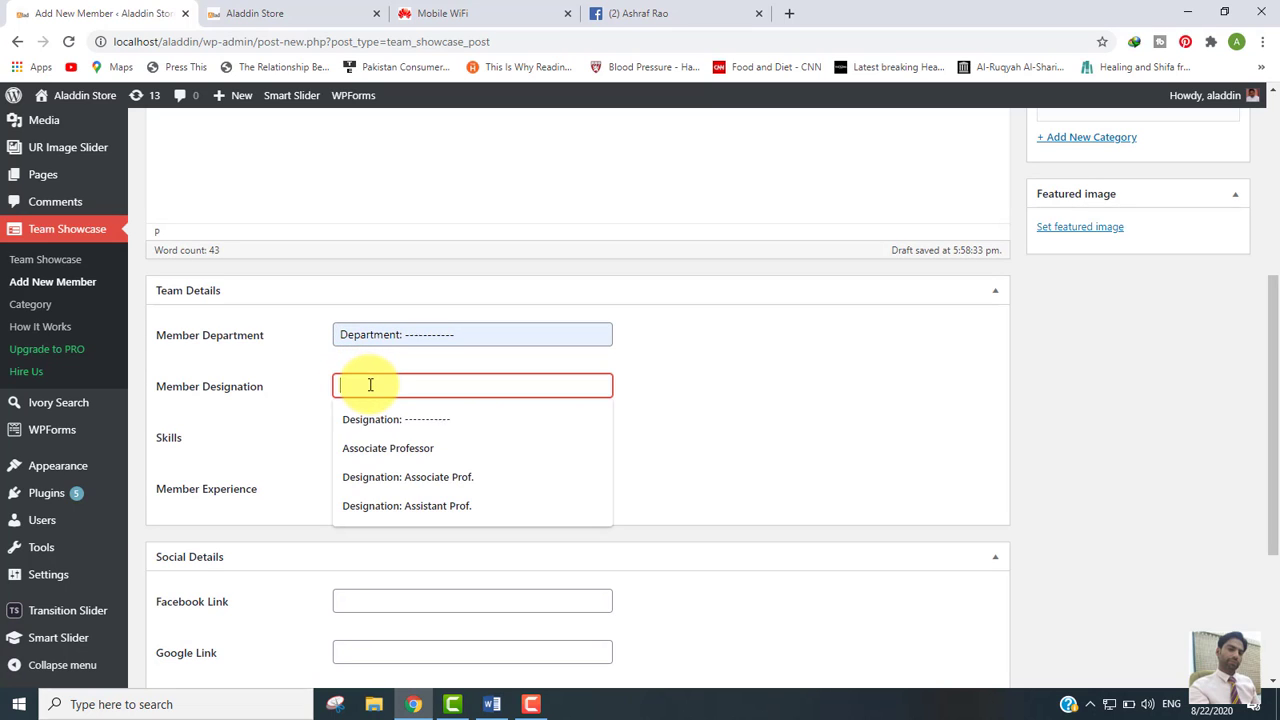
{"action": "left_click", "coordinate": [369, 422]}
{"action": "double_click", "coordinate": [407, 386]}
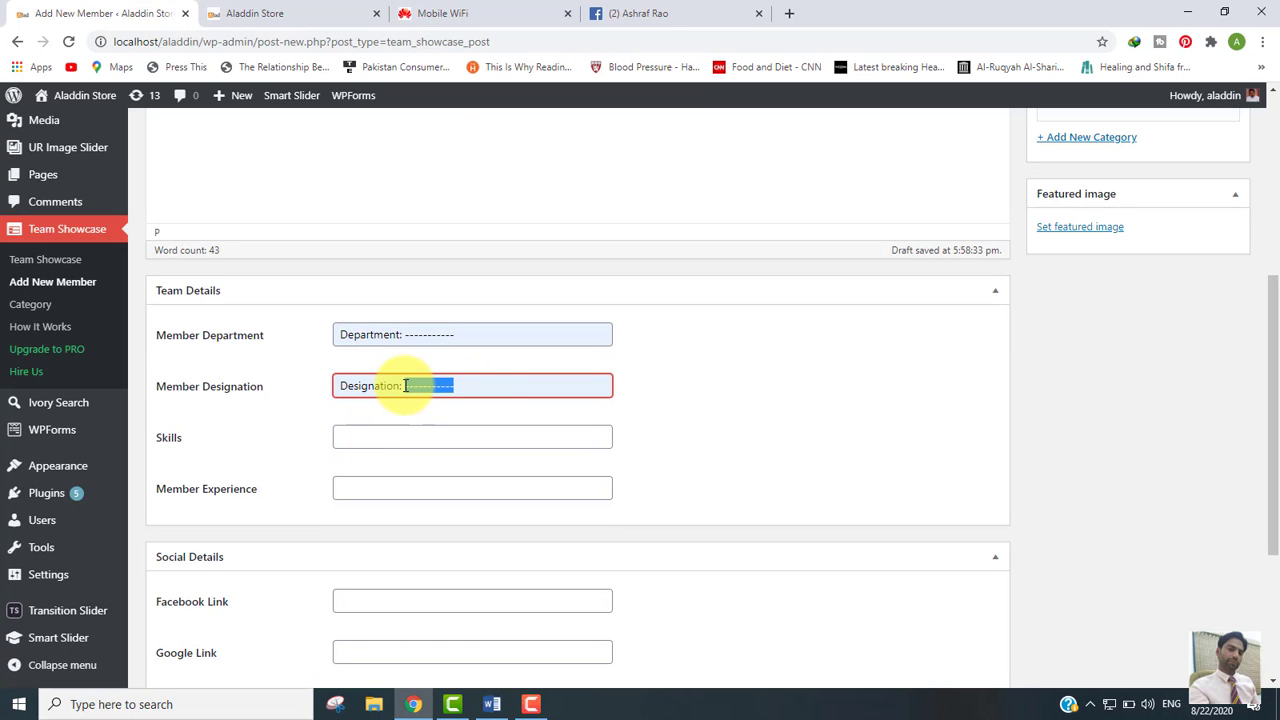
{"action": "type", "text": "Asss"}
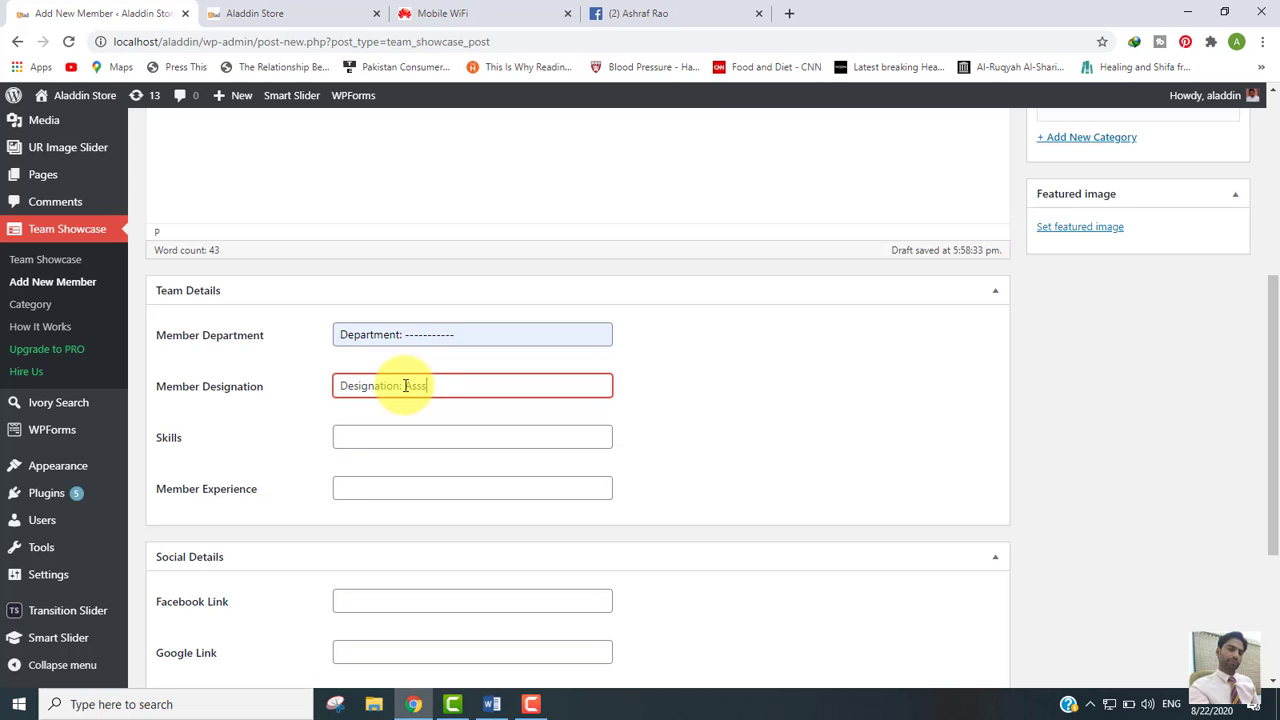
{"action": "key", "text": "BackSpace"}
{"action": "type", "text": "ociate"}
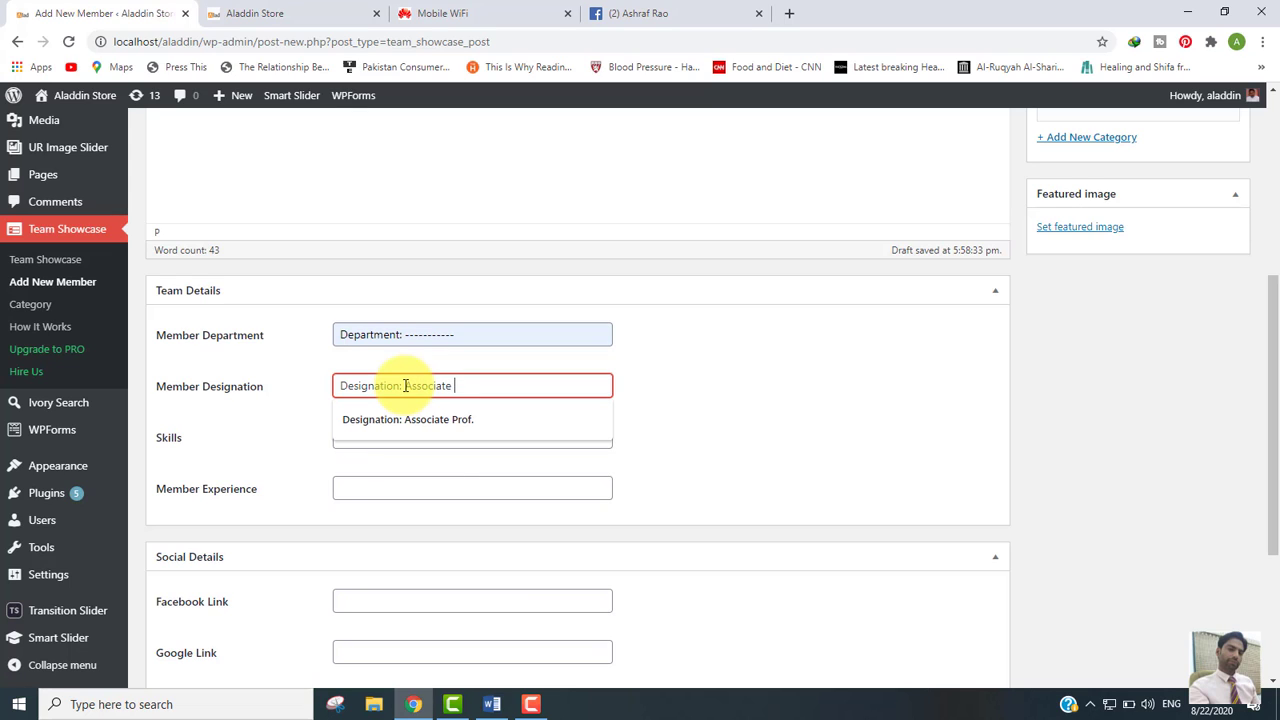
{"action": "type", "text": " Prof."}
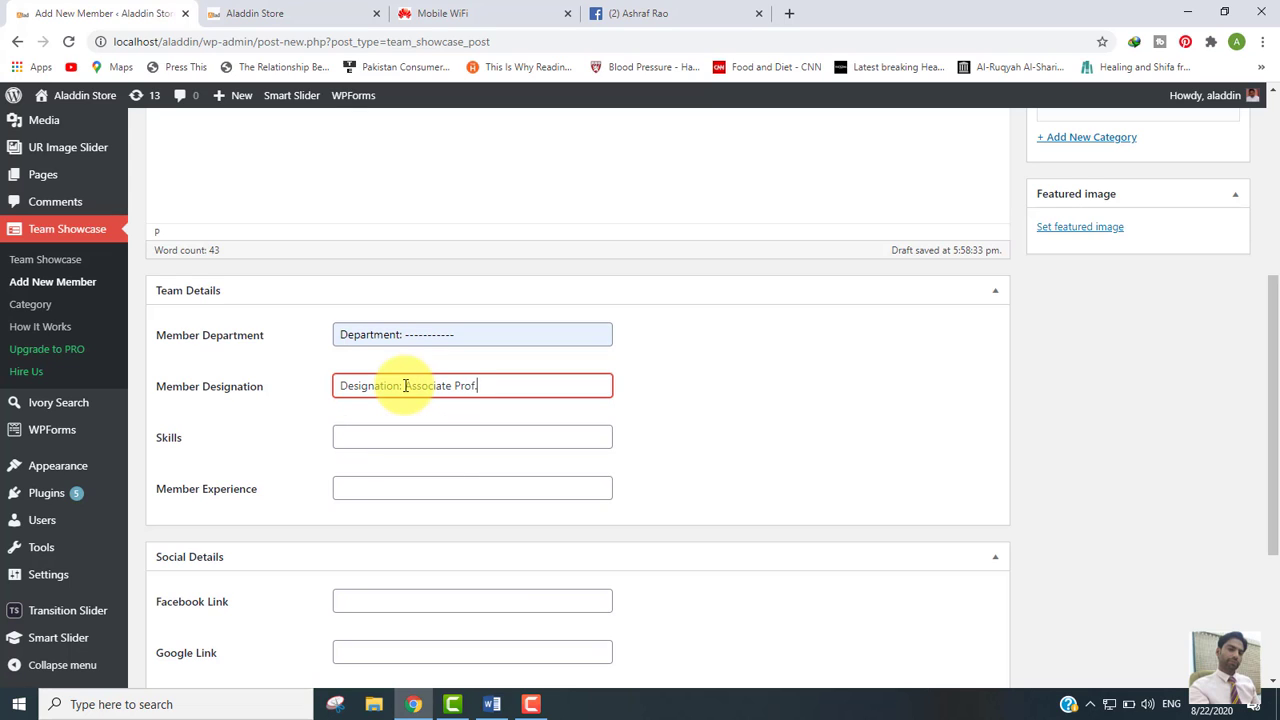
Step: Fill Skills, experience (10 Years Experience) and Facebook Link from saved suggestions
{"action": "left_click", "coordinate": [346, 430]}
{"action": "left_click", "coordinate": [366, 471]}
{"action": "left_click", "coordinate": [379, 490]}
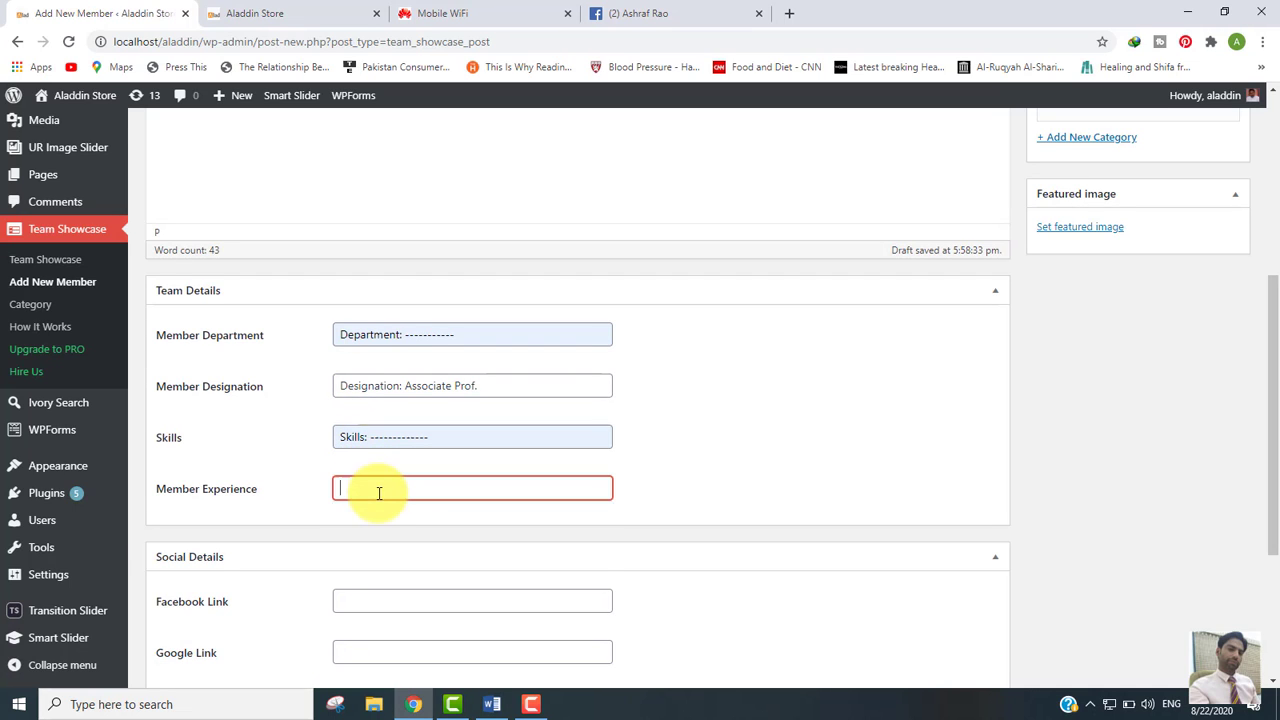
{"action": "left_click", "coordinate": [384, 521]}
{"action": "left_click", "coordinate": [377, 607]}
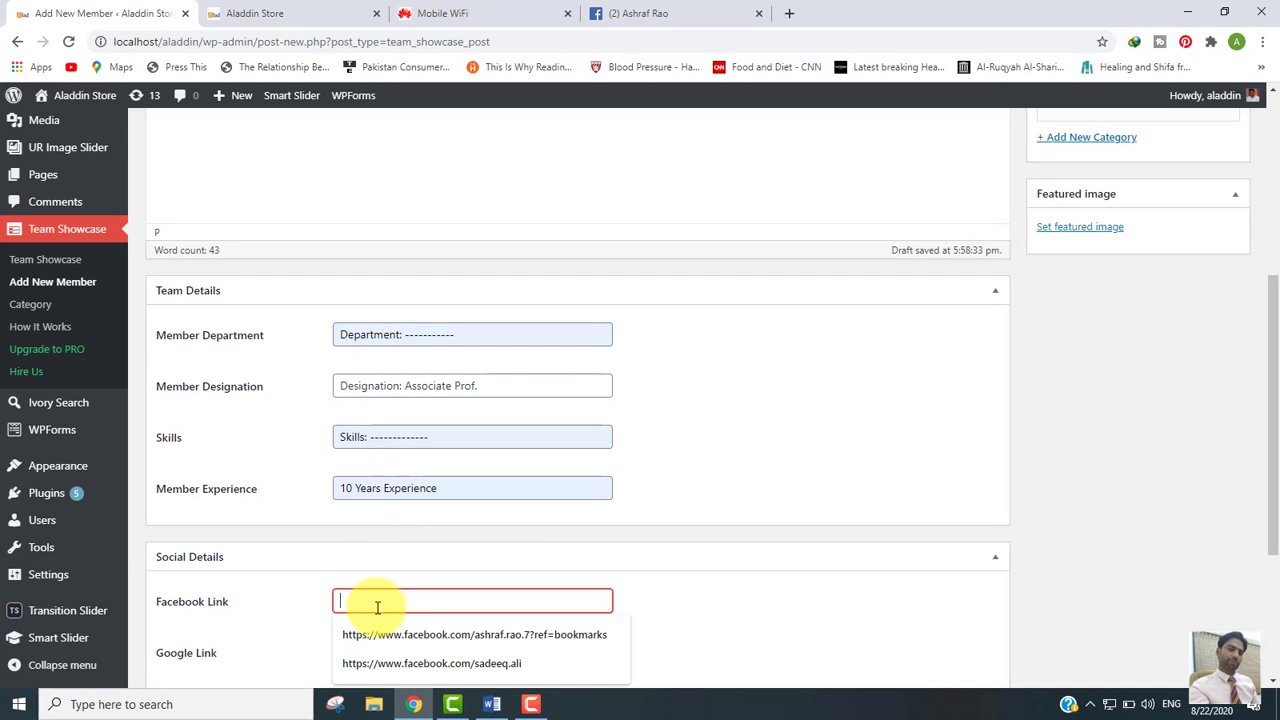
{"action": "left_click", "coordinate": [360, 642]}
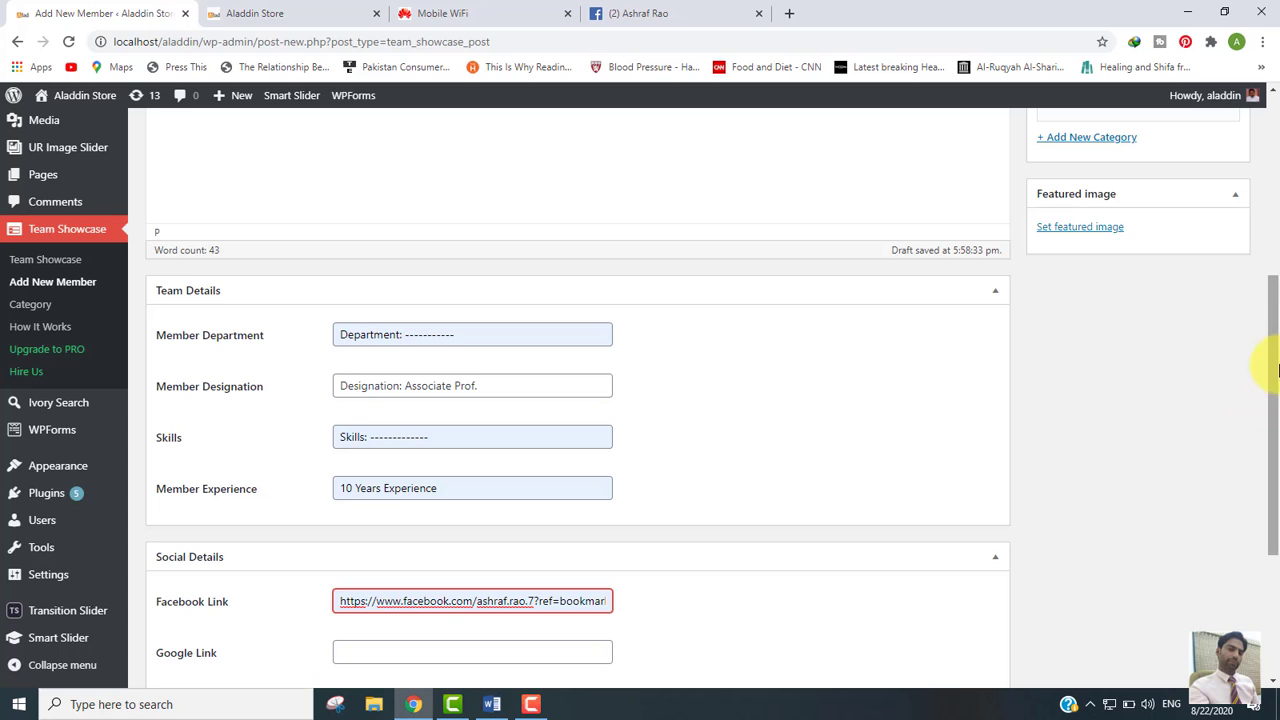
Step: Set the member's photo as featured image, publish, and return to the four-member list
{"action": "scroll", "coordinate": [1268, 410], "scroll_direction": "down", "scroll_amount": 2}
{"action": "left_click_drag", "start_coordinate": [1276, 408], "coordinate": [1063, 320]}
{"action": "left_click", "coordinate": [1061, 290]}
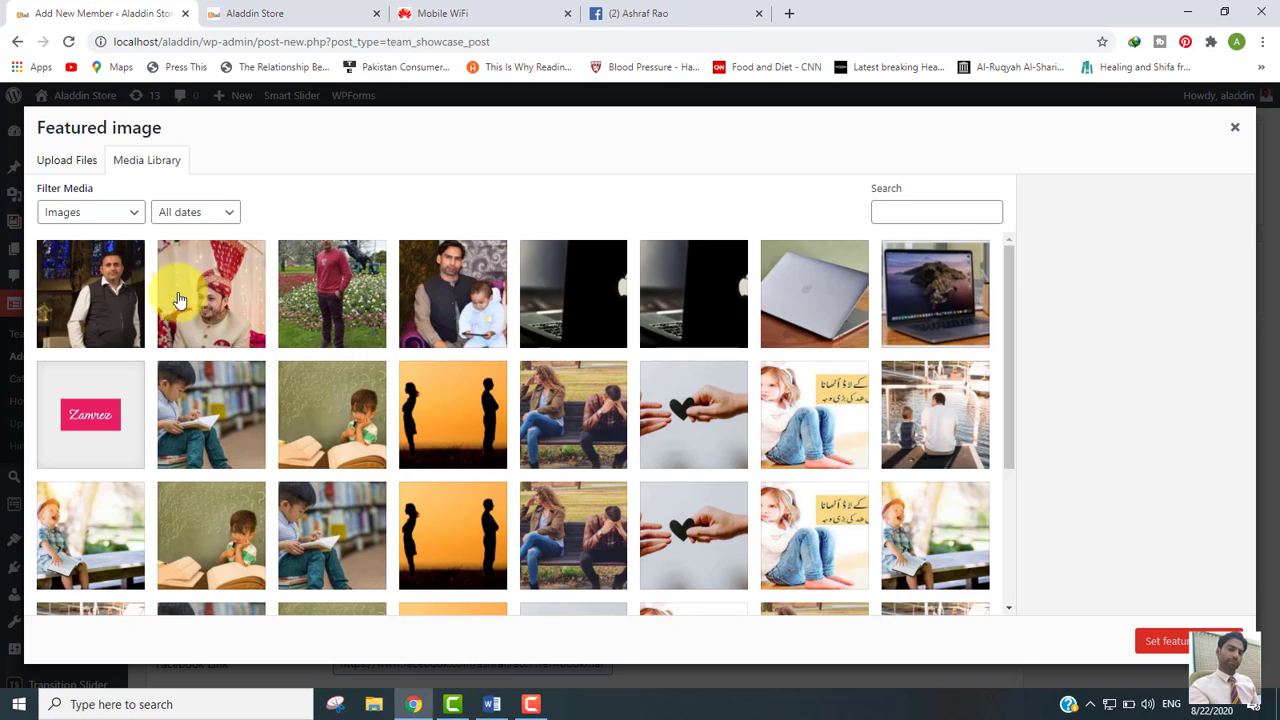
{"action": "left_click", "coordinate": [100, 285]}
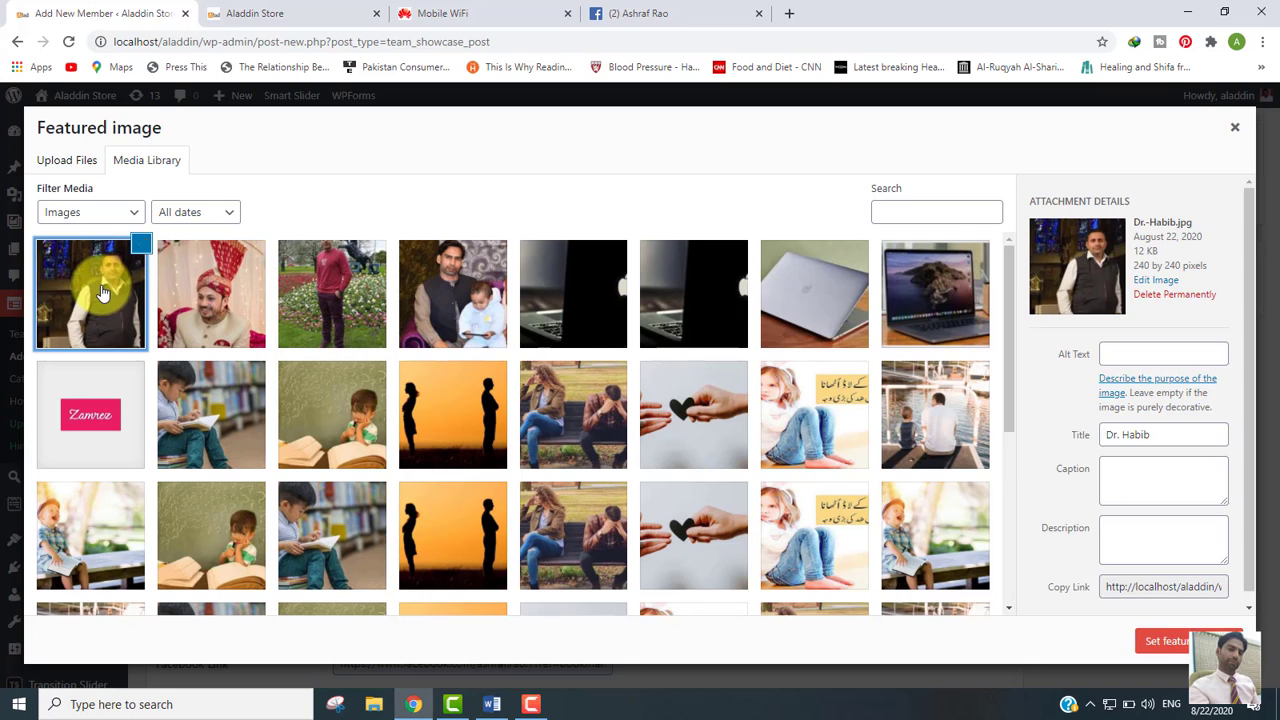
{"action": "left_click", "coordinate": [1177, 643]}
{"action": "left_click_drag", "start_coordinate": [1274, 400], "coordinate": [1275, 254]}
{"action": "left_click", "coordinate": [1212, 331]}
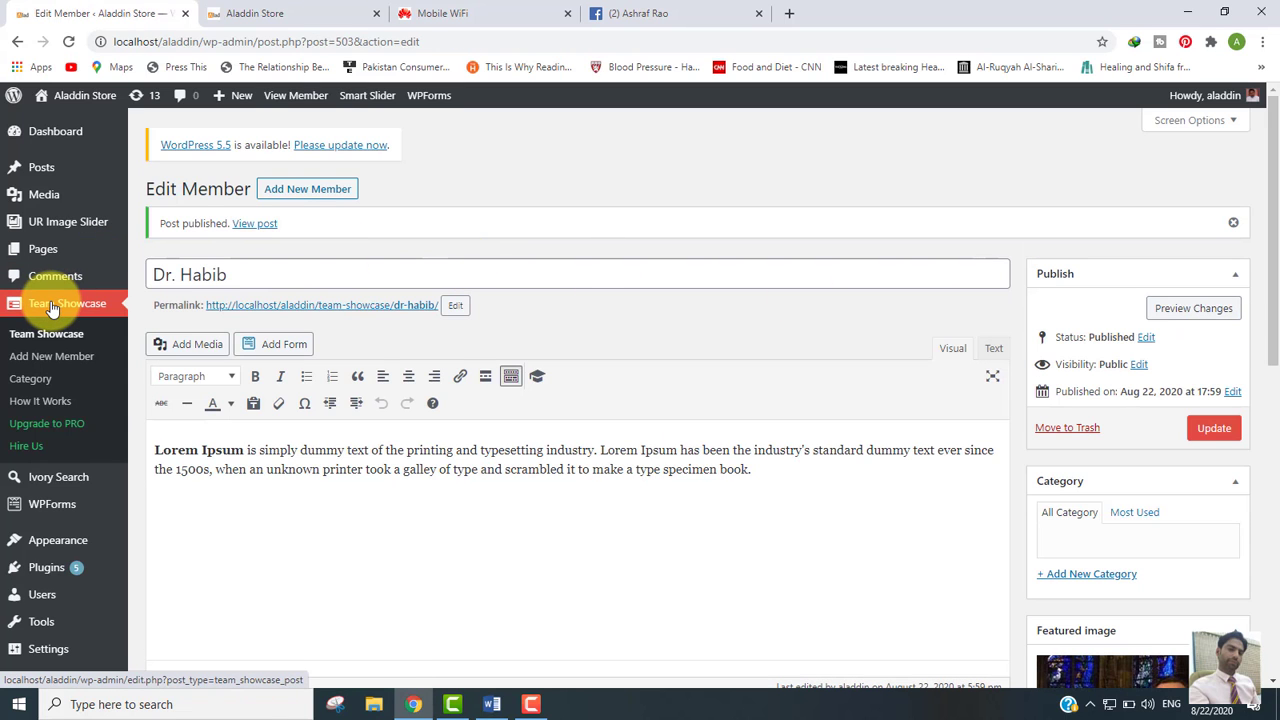
{"action": "left_click", "coordinate": [52, 305]}
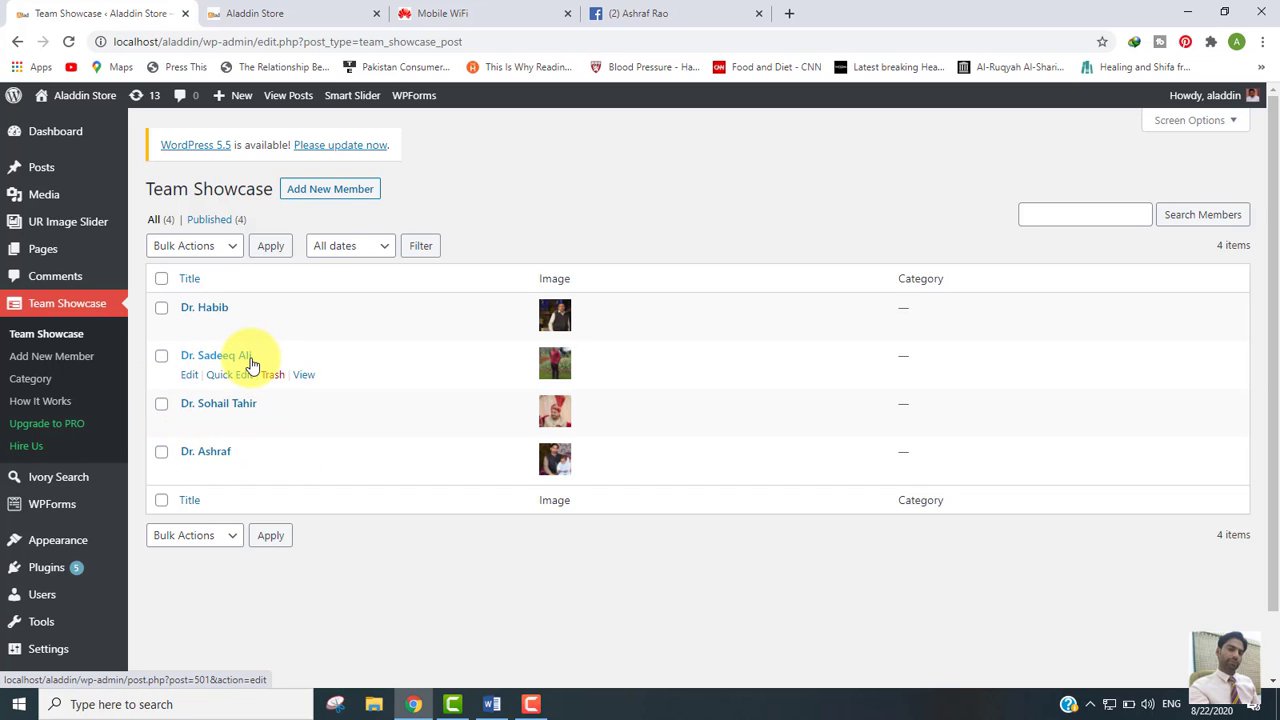
Step: On the Team Showcase How It Works page, select the [wp-team] shortcode for copying
{"action": "left_click", "coordinate": [33, 402]}
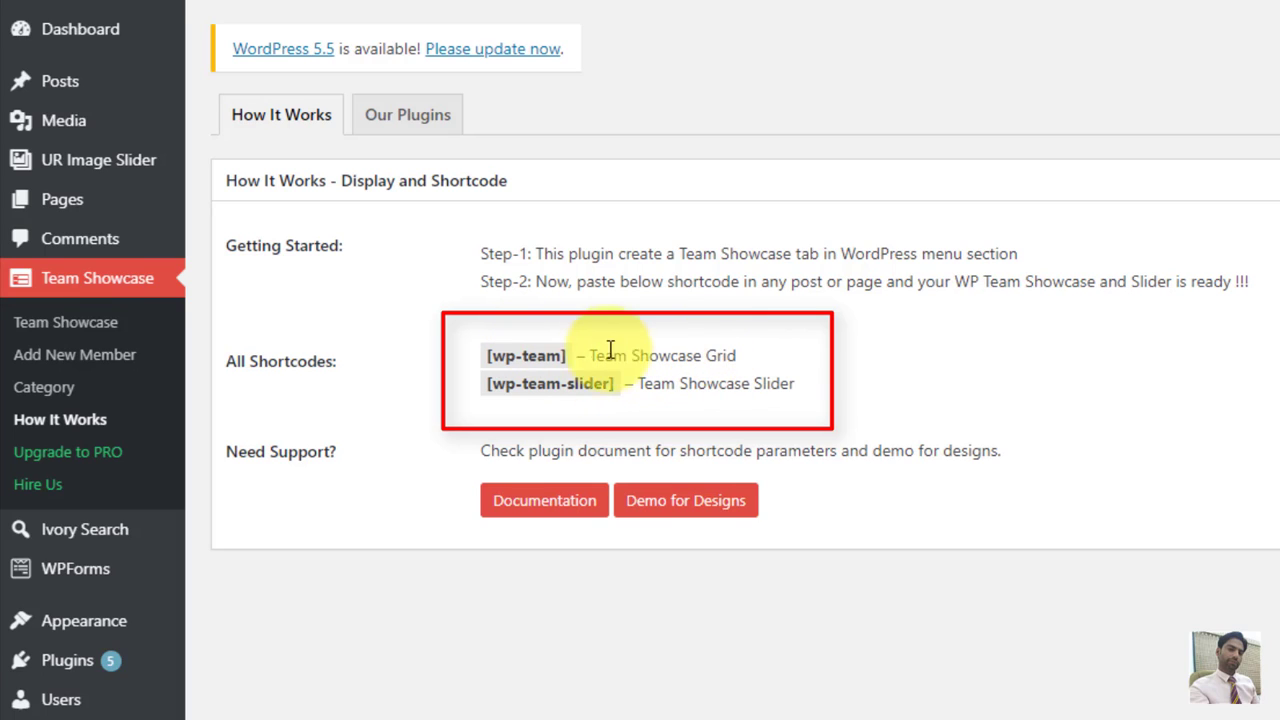
{"action": "left_click_drag", "start_coordinate": [569, 355], "coordinate": [484, 358]}
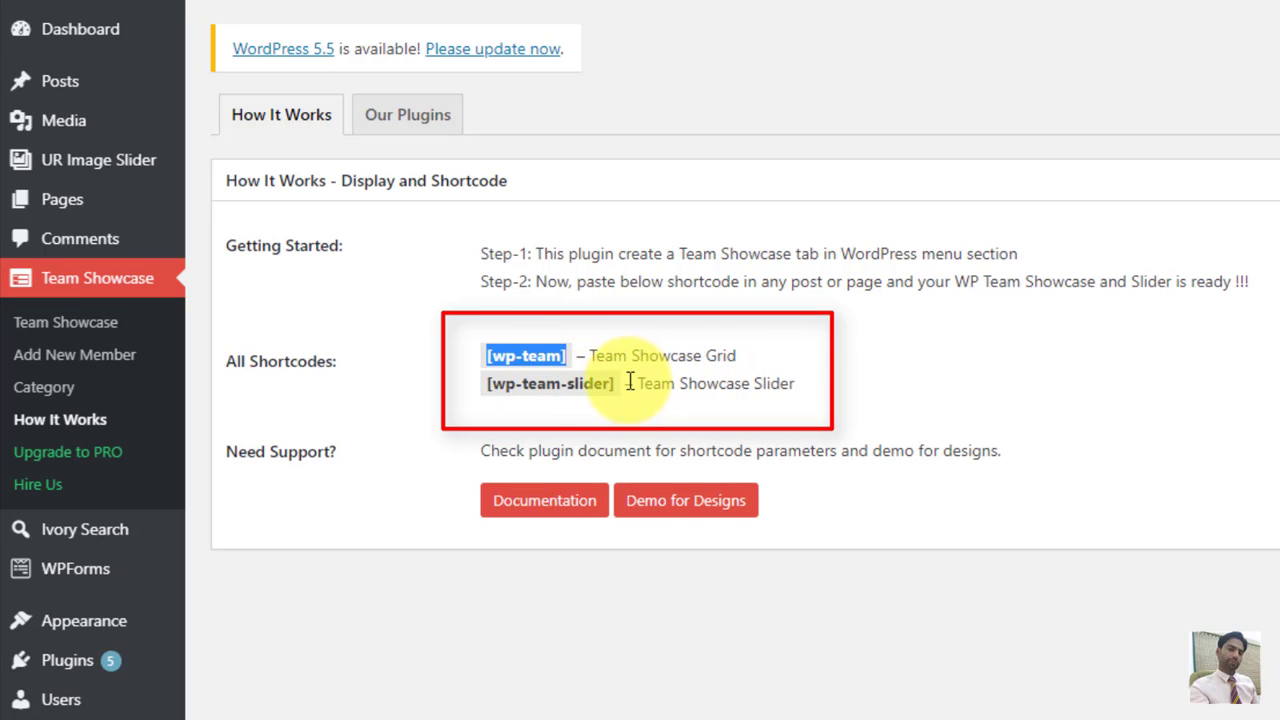
{"action": "left_click_drag", "start_coordinate": [620, 392], "coordinate": [487, 384]}
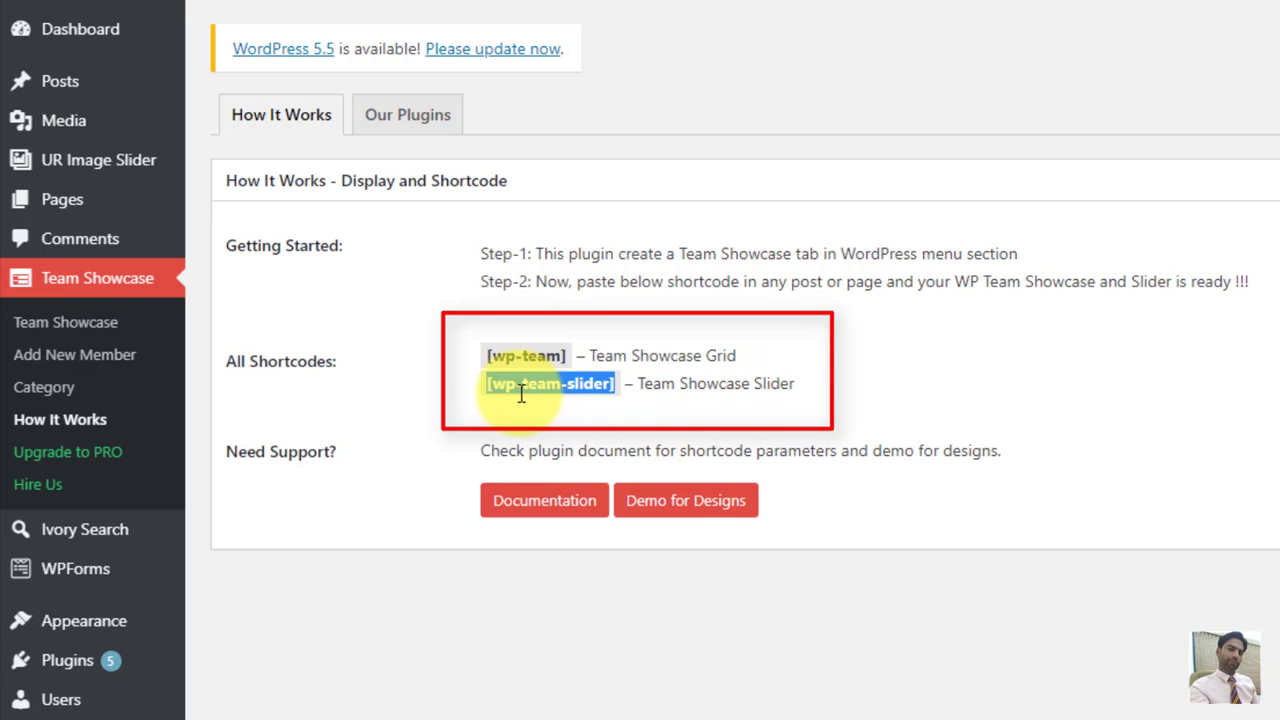
{"action": "left_click_drag", "start_coordinate": [569, 358], "coordinate": [483, 360]}
{"action": "key", "text": "ctrl+c"}
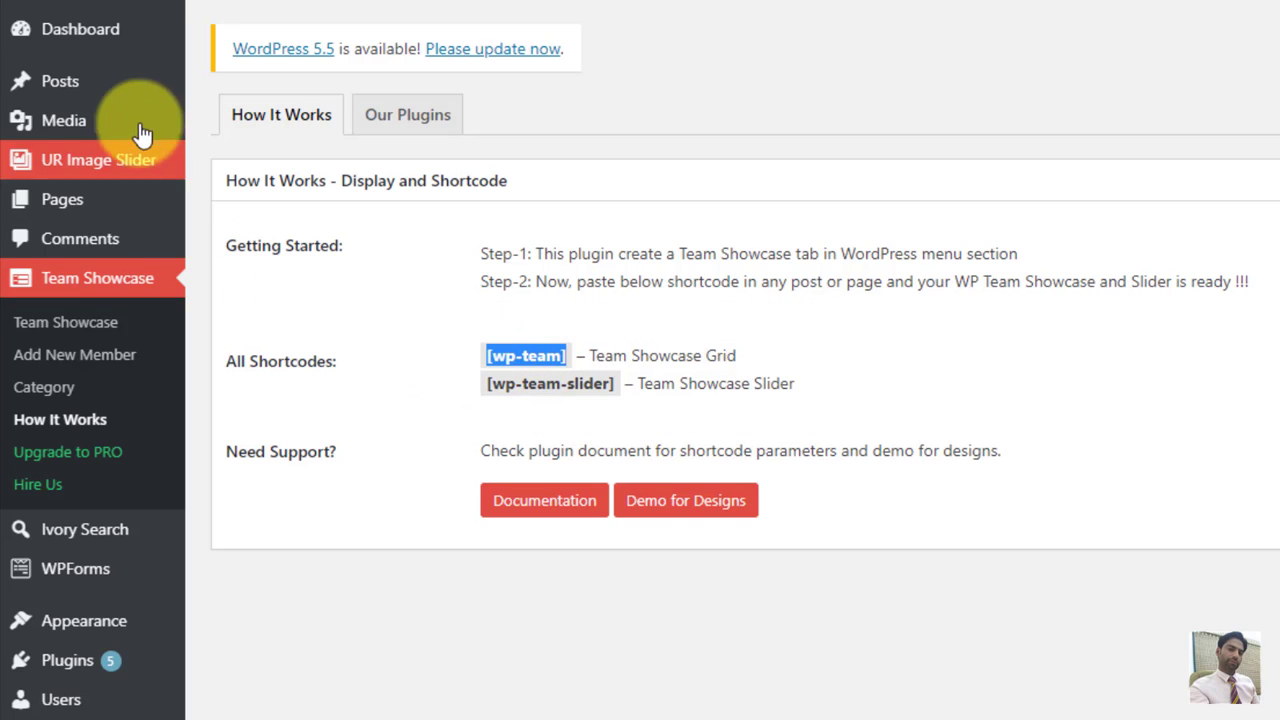
{"action": "mouse_move", "coordinate": [63, 197]}
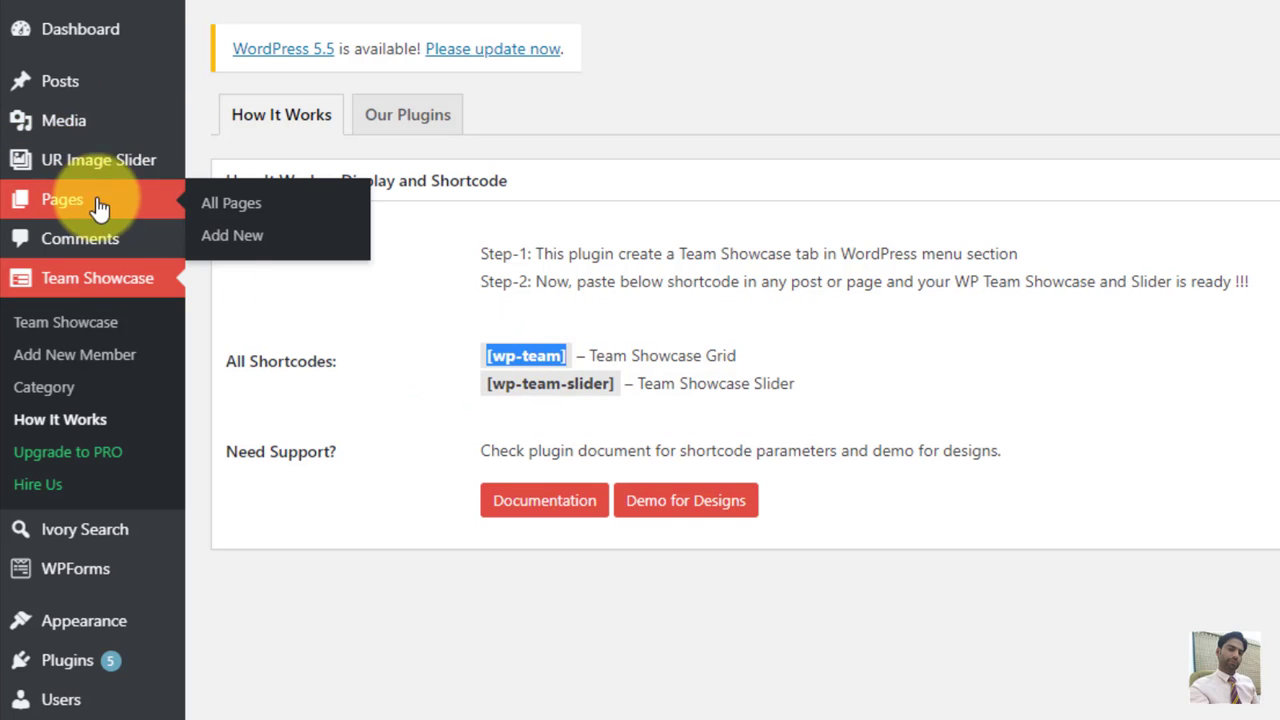
Step: Create a new page titled 'Our Team' with the [wp-team] shortcode pasted into a Classic block
{"action": "left_click", "coordinate": [231, 237]}
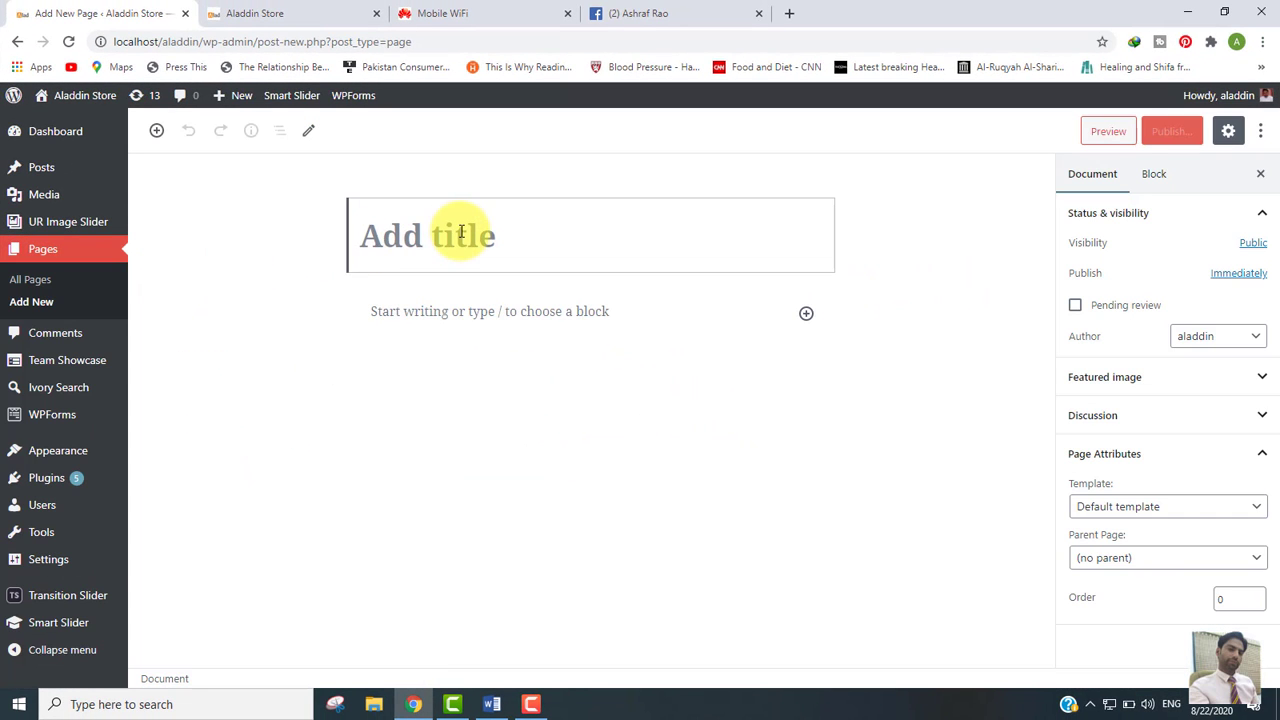
{"action": "type", "text": "Our Team"}
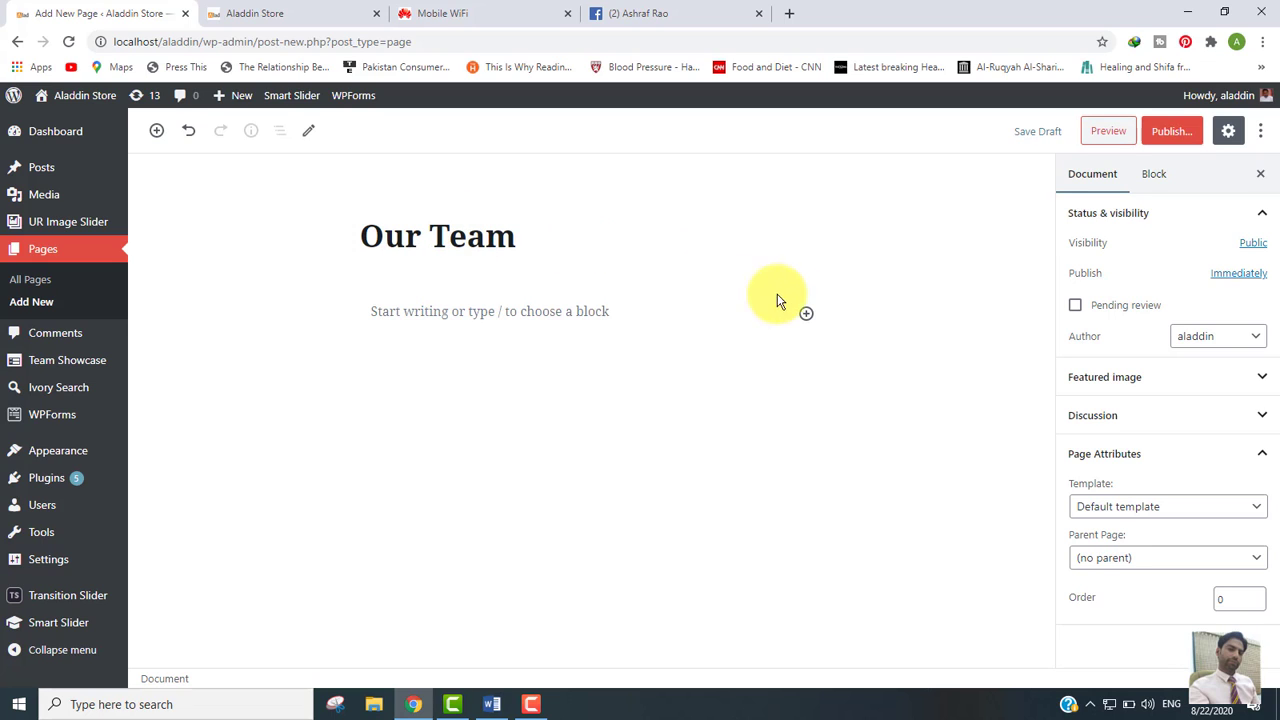
{"action": "left_click", "coordinate": [806, 313]}
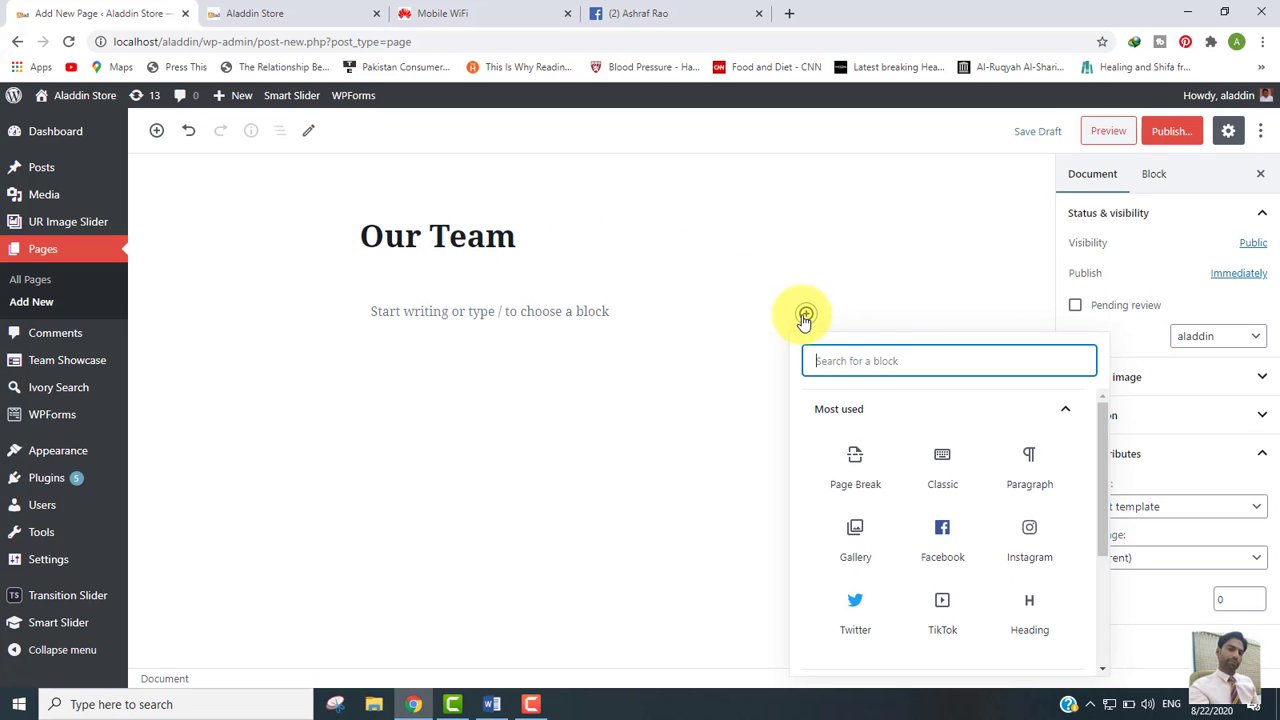
{"action": "left_click", "coordinate": [943, 462]}
{"action": "key", "text": "ctrl+v"}
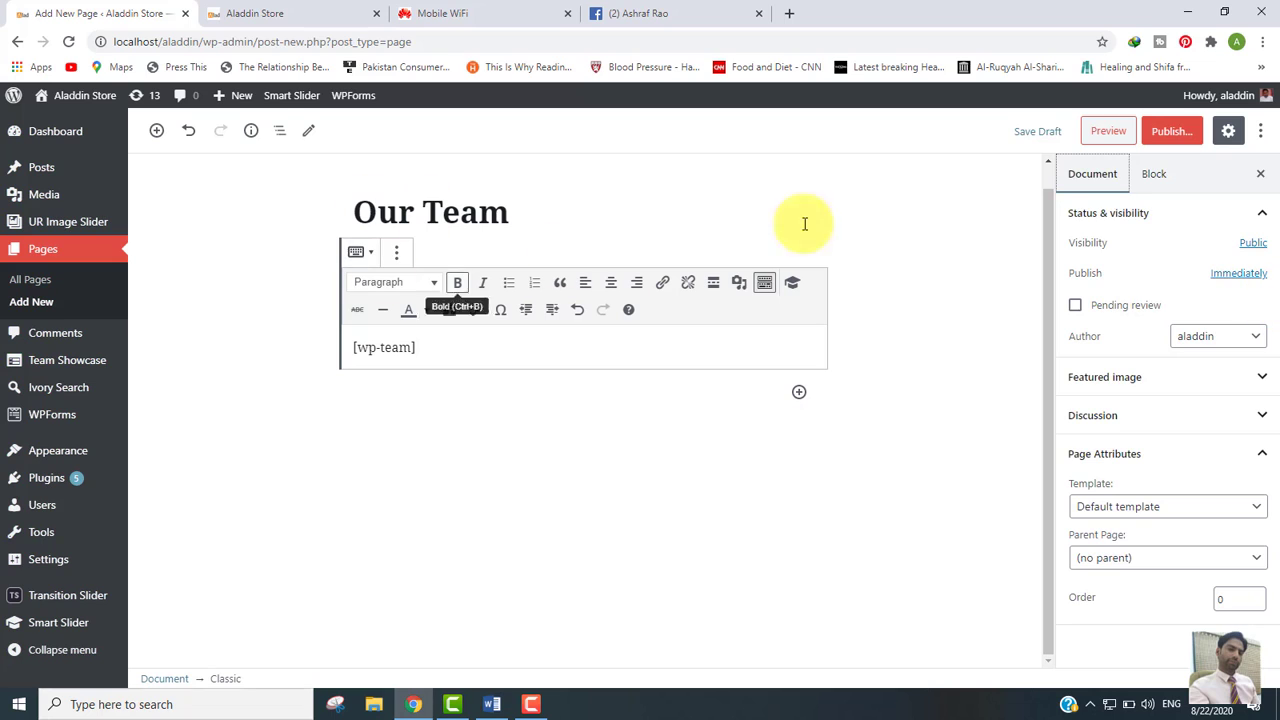
Step: Publish the Our Team page and view it live
{"action": "left_click", "coordinate": [1165, 135]}
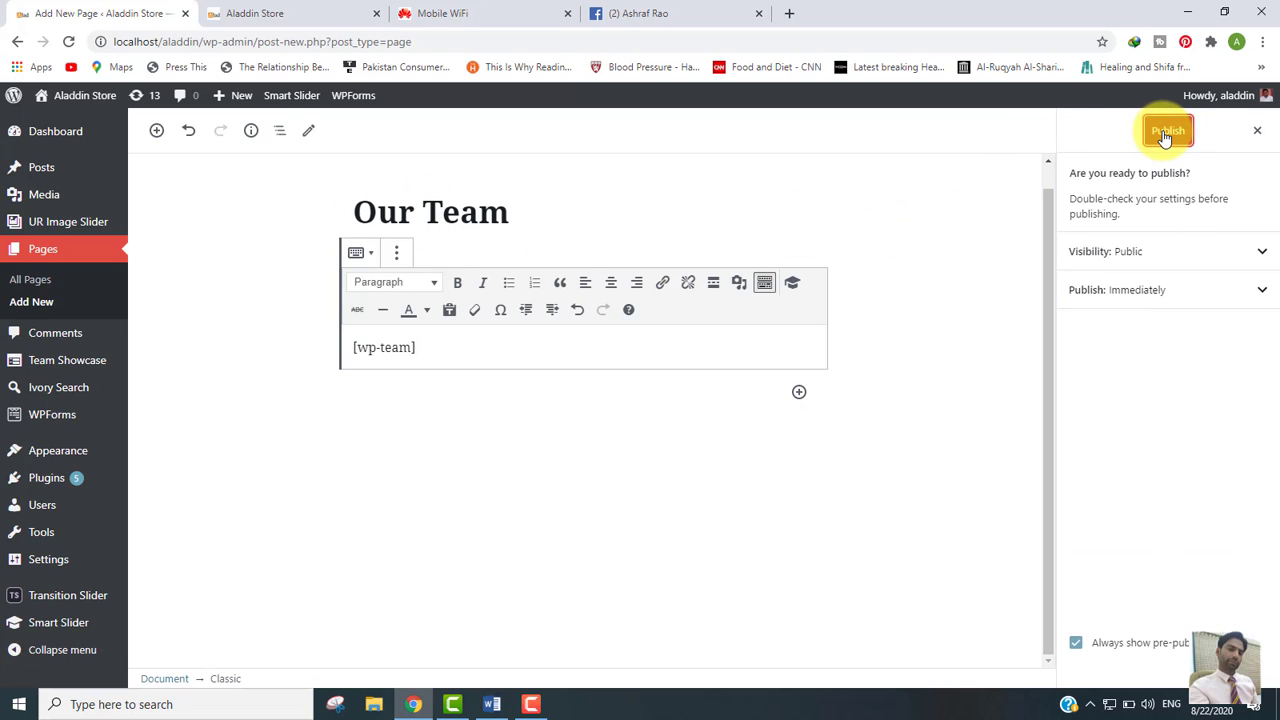
{"action": "left_click", "coordinate": [1166, 132]}
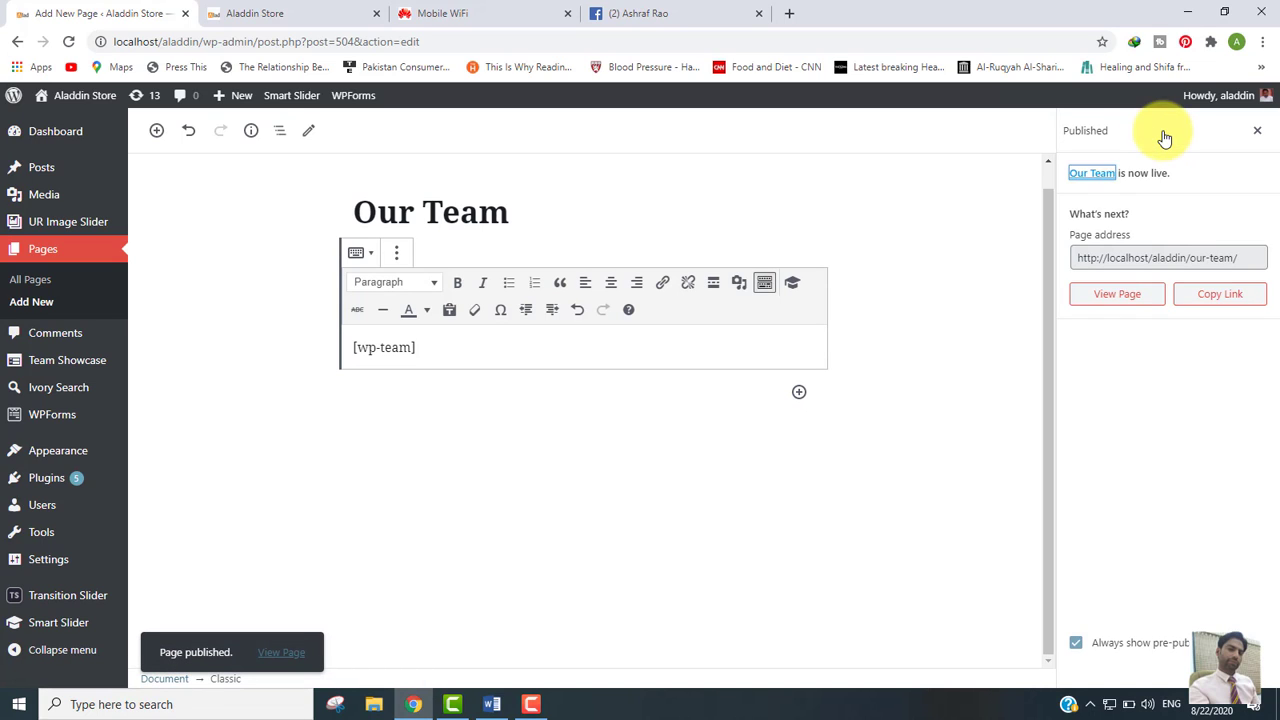
{"action": "left_click", "coordinate": [1120, 296]}
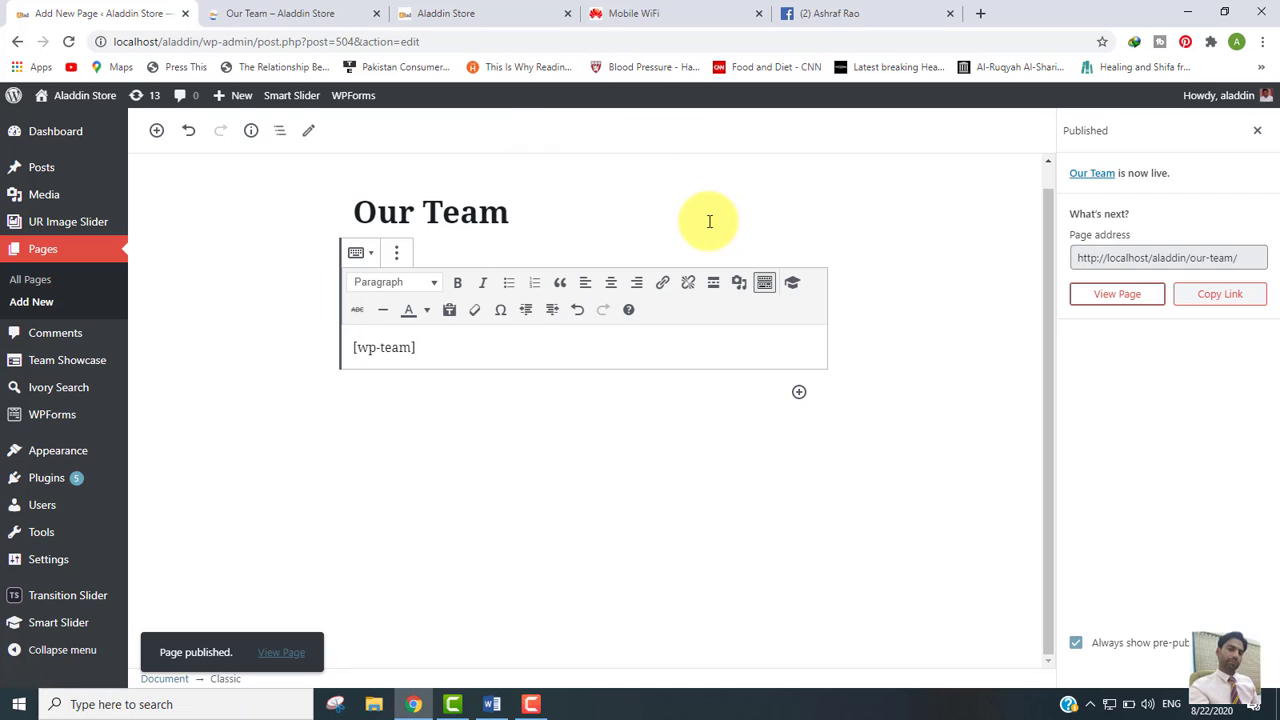
Step: On the live Our Team page, open and close the first member's detail popup
{"action": "left_click", "coordinate": [270, 13]}
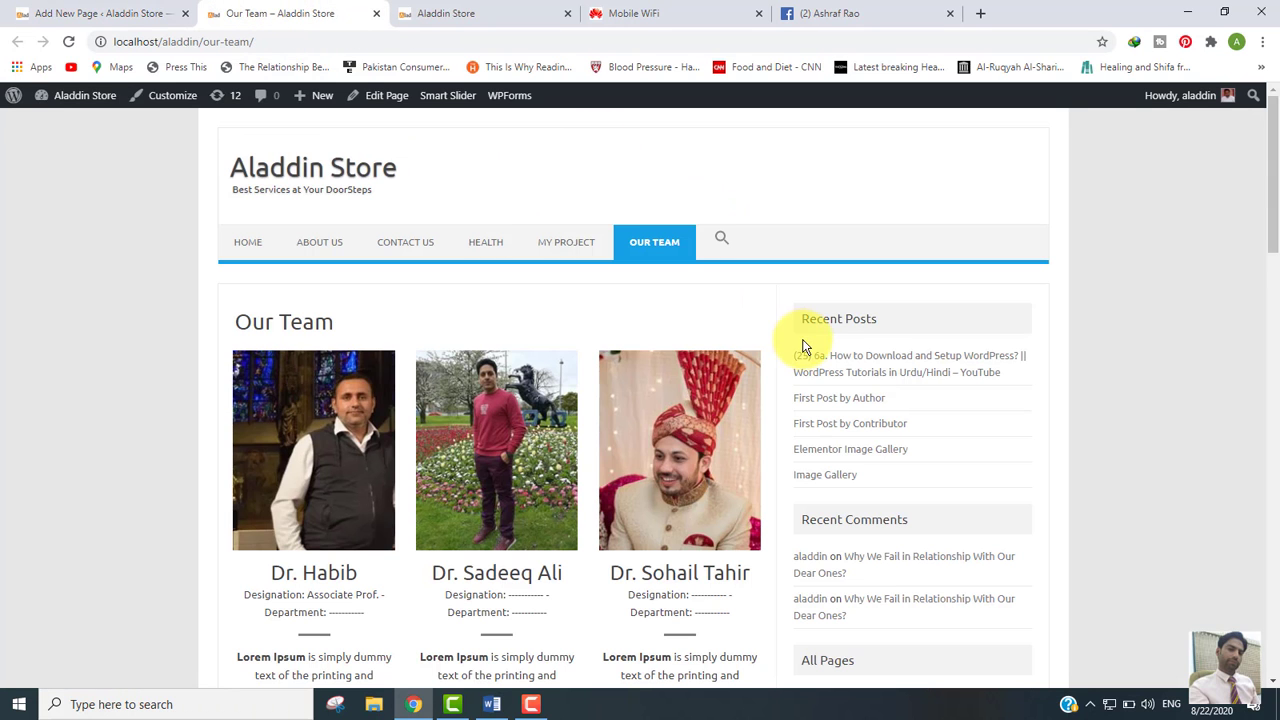
{"action": "scroll", "coordinate": [1263, 249], "scroll_direction": "down", "scroll_amount": 1}
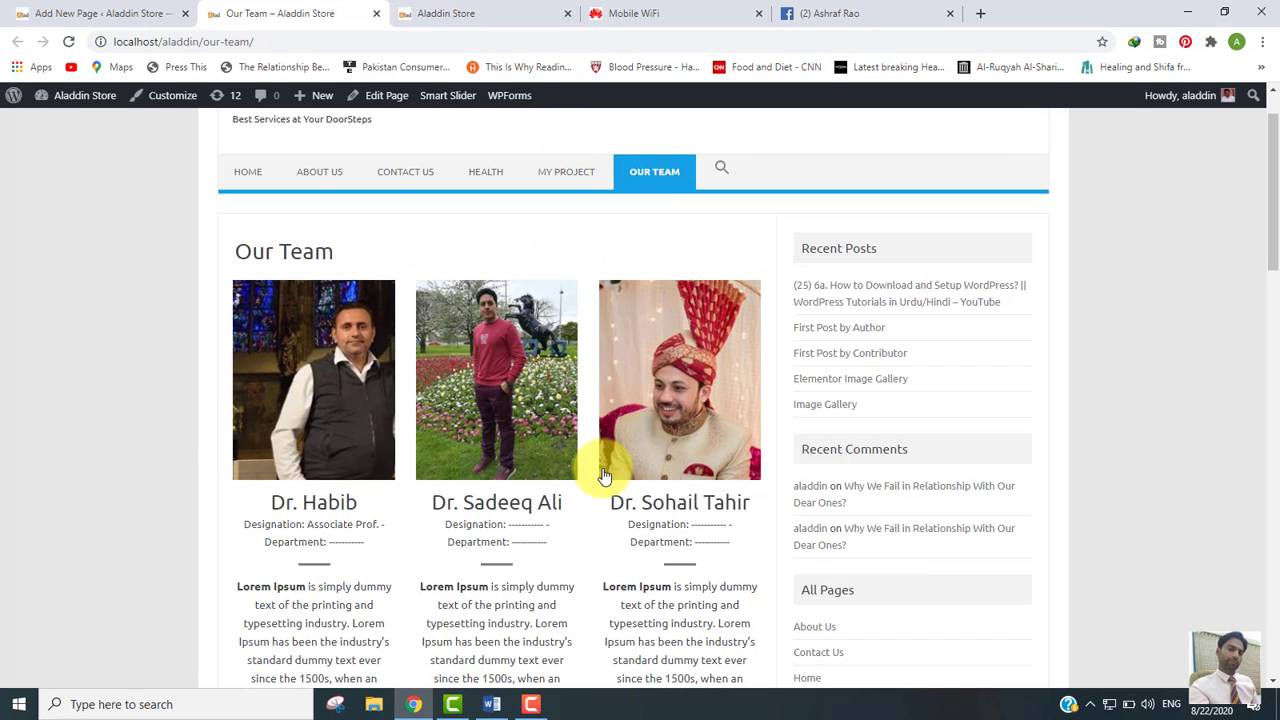
{"action": "scroll", "coordinate": [1274, 264], "scroll_direction": "down", "scroll_amount": 4}
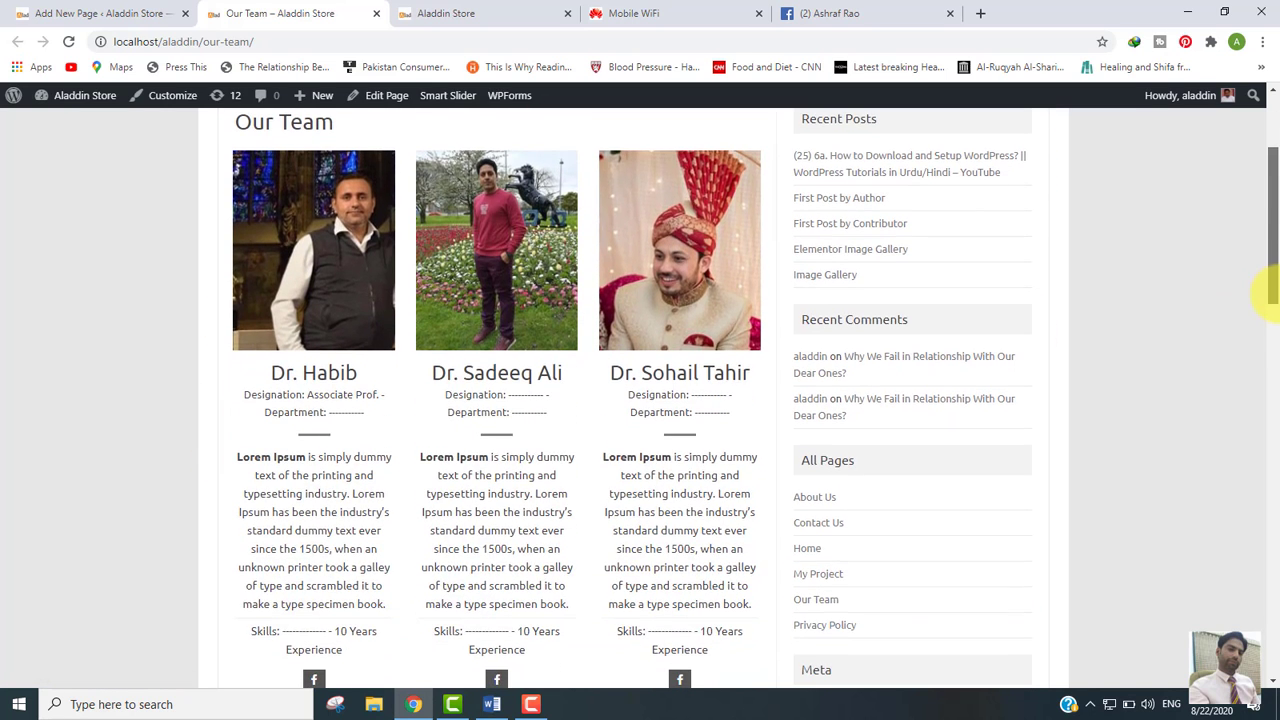
{"action": "scroll", "coordinate": [1266, 290], "scroll_direction": "up", "scroll_amount": 4}
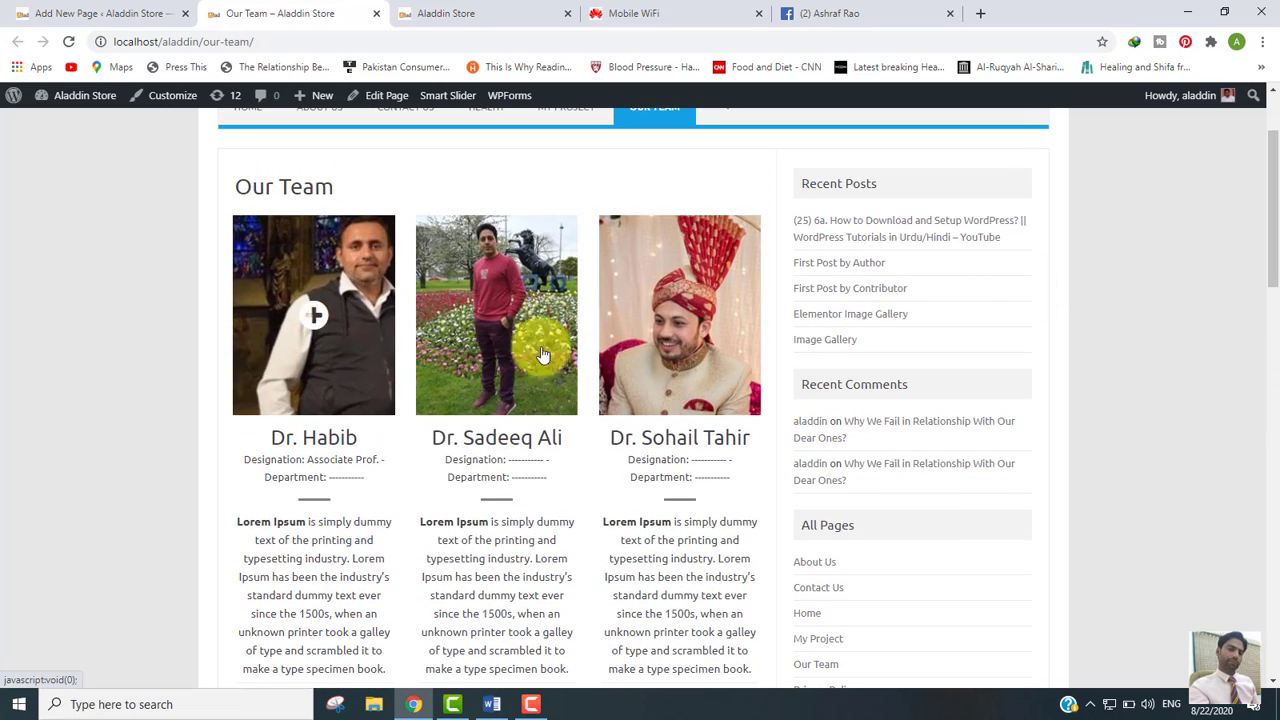
{"action": "left_click_drag", "start_coordinate": [1276, 230], "coordinate": [1272, 160]}
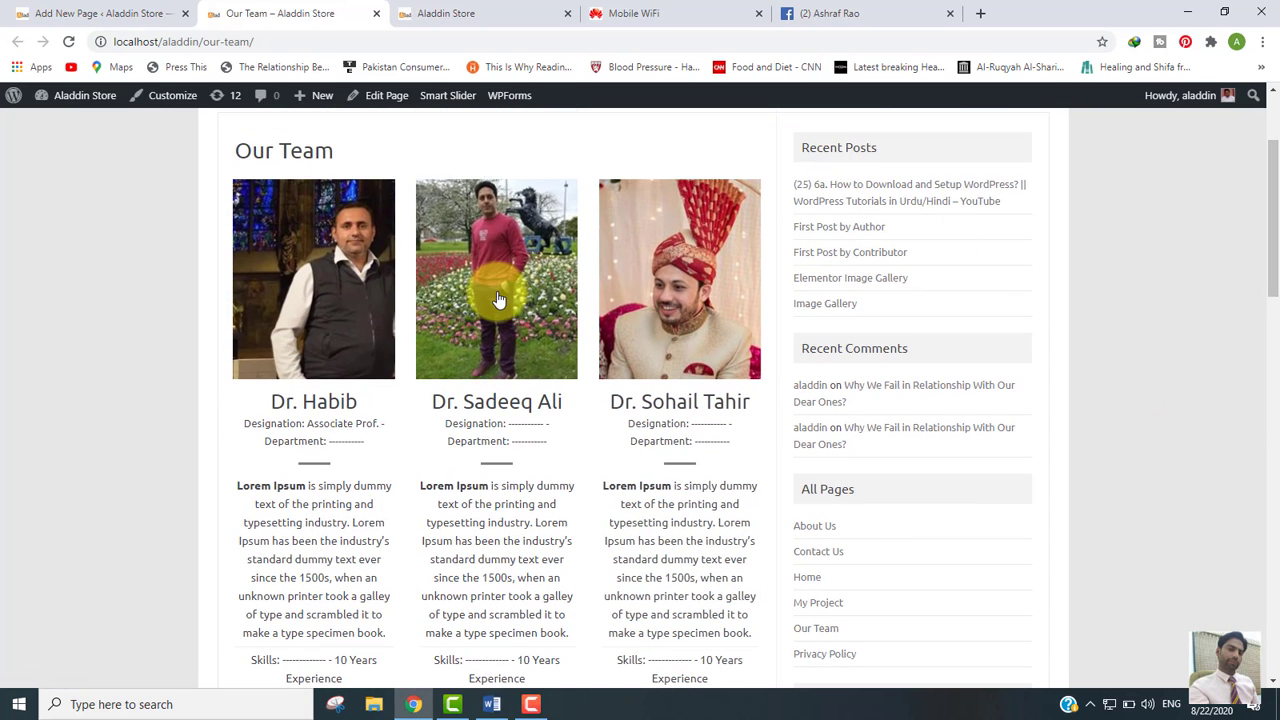
{"action": "left_click", "coordinate": [314, 285]}
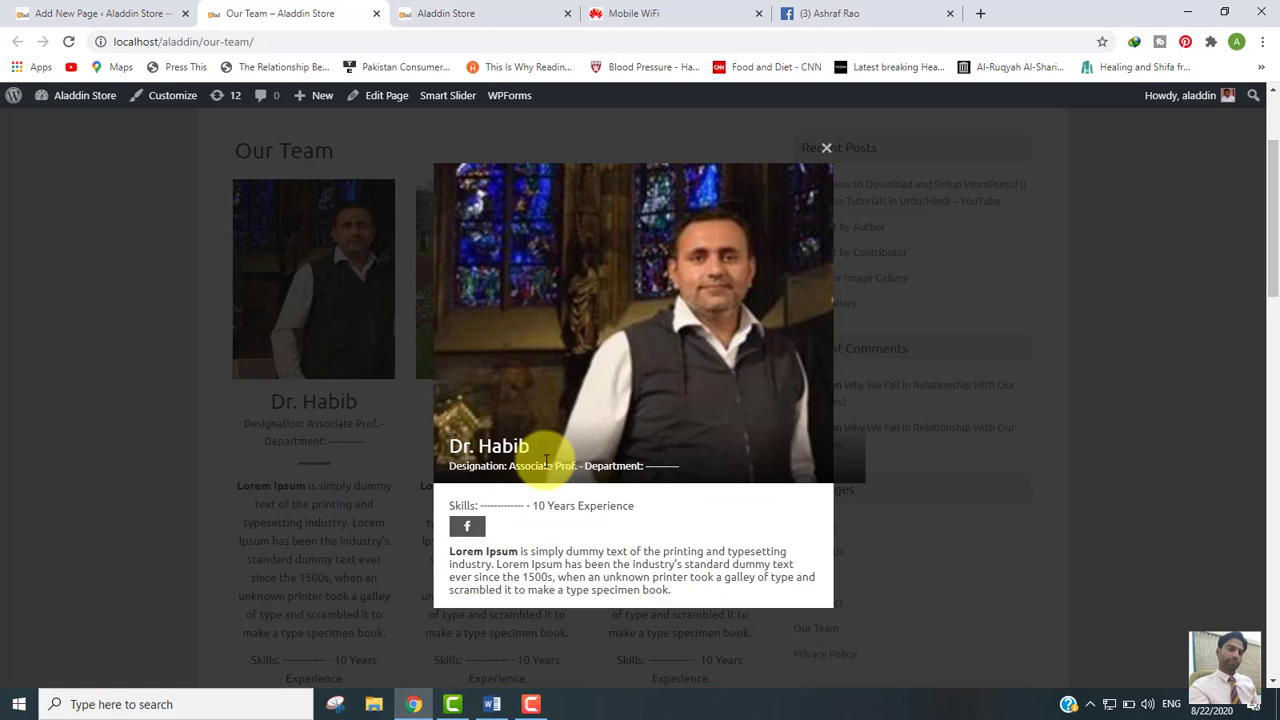
{"action": "left_click", "coordinate": [826, 148]}
Step: Open the fourth member's popup and follow its Facebook profile link
{"action": "left_click_drag", "start_coordinate": [1270, 220], "coordinate": [1268, 331]}
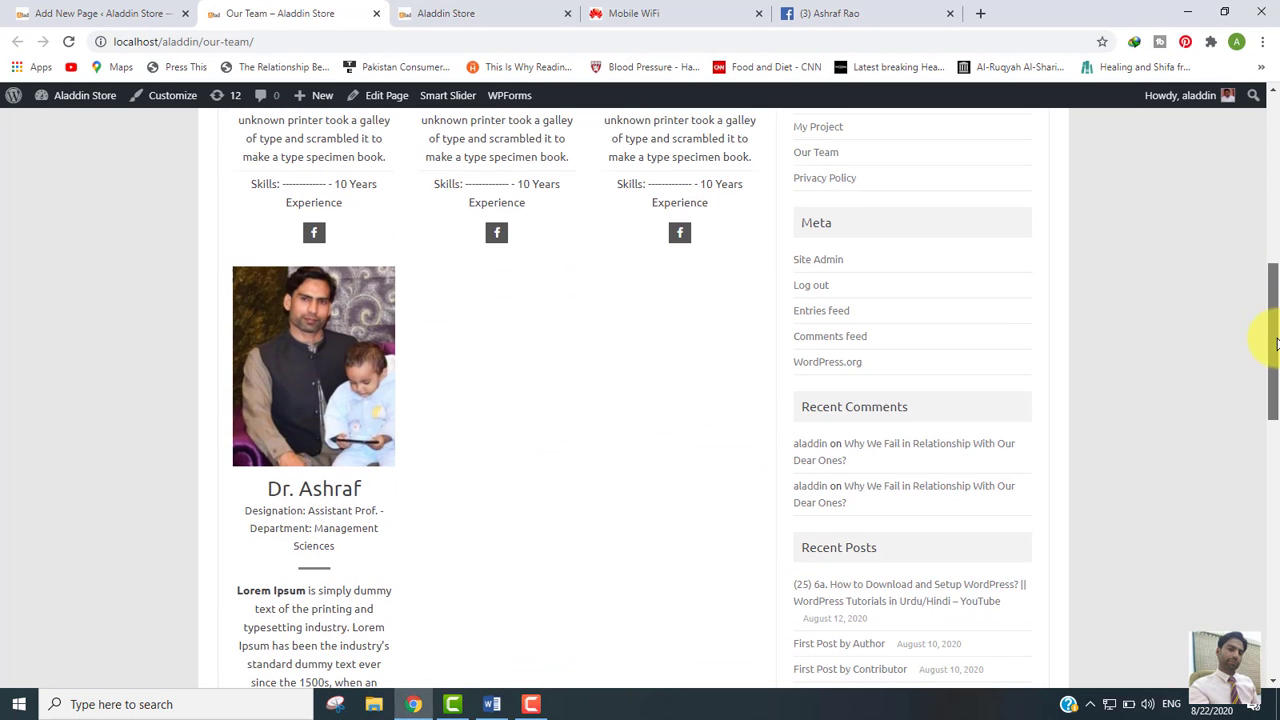
{"action": "left_click", "coordinate": [320, 377]}
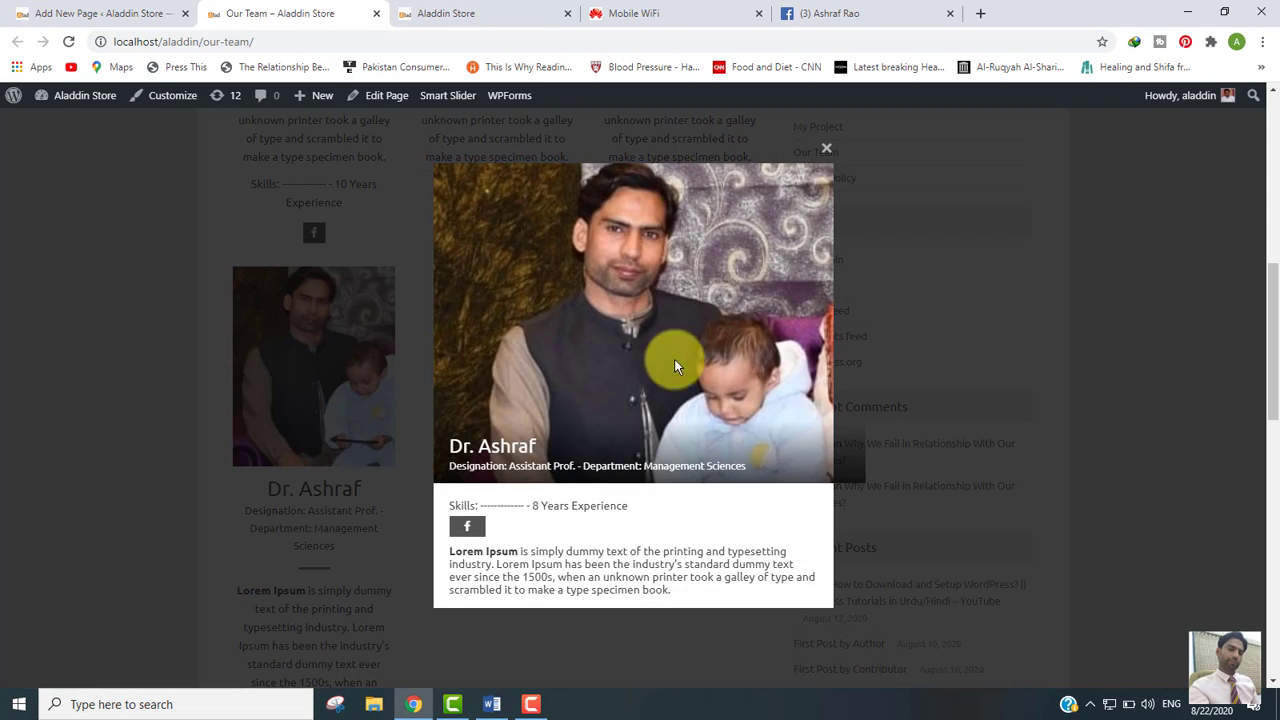
{"action": "left_click", "coordinate": [467, 530]}
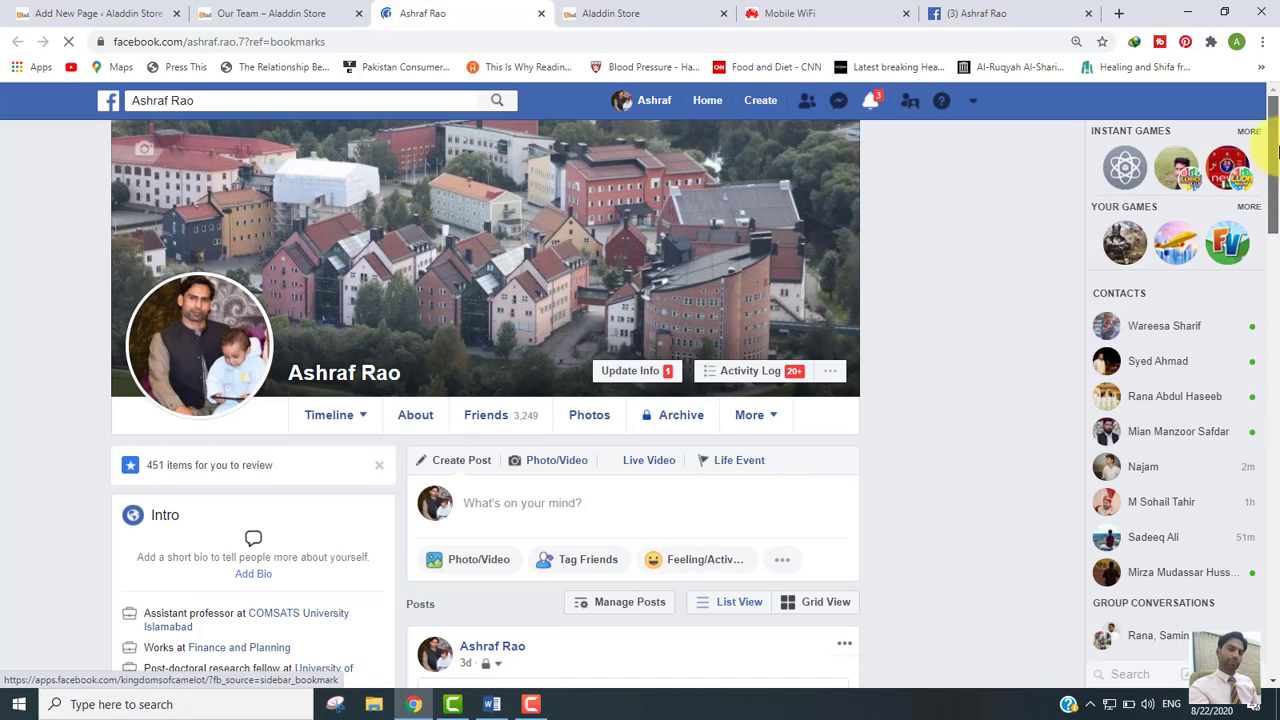
Step: Close the member popup on the live Our Team page and go back to the page editor
{"action": "left_click_drag", "start_coordinate": [1273, 167], "coordinate": [1273, 120]}
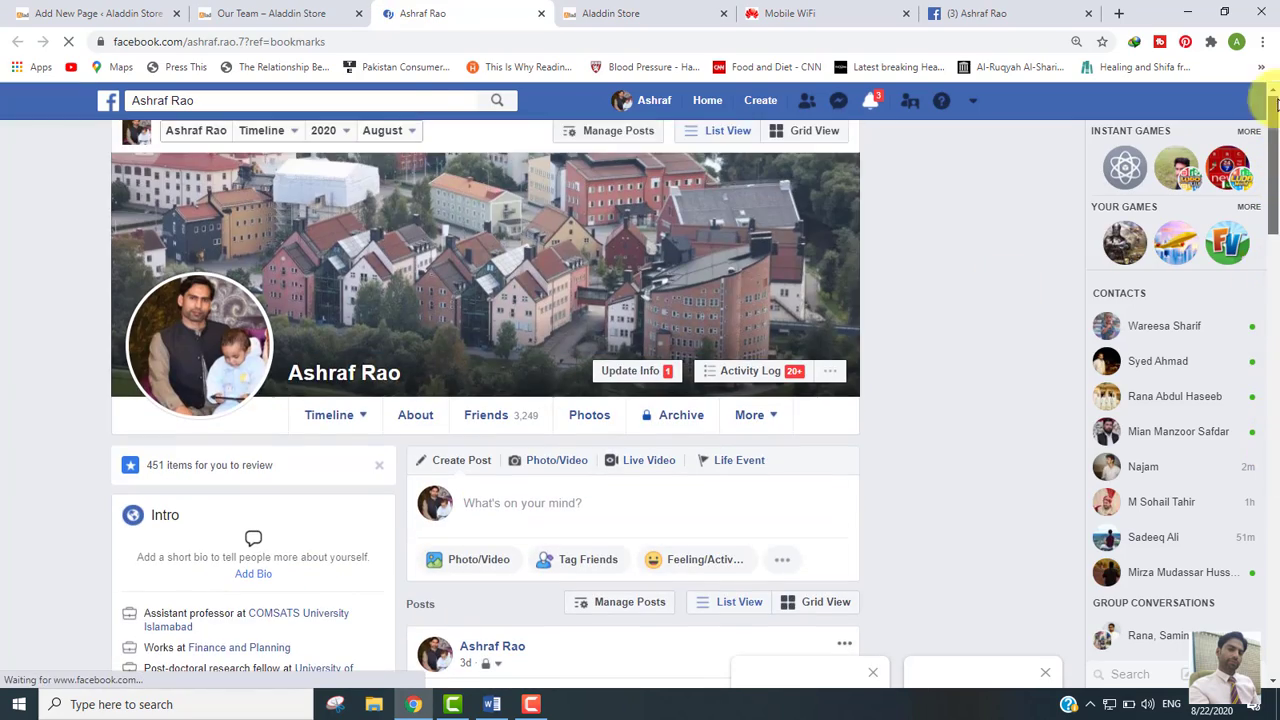
{"action": "left_click", "coordinate": [245, 13]}
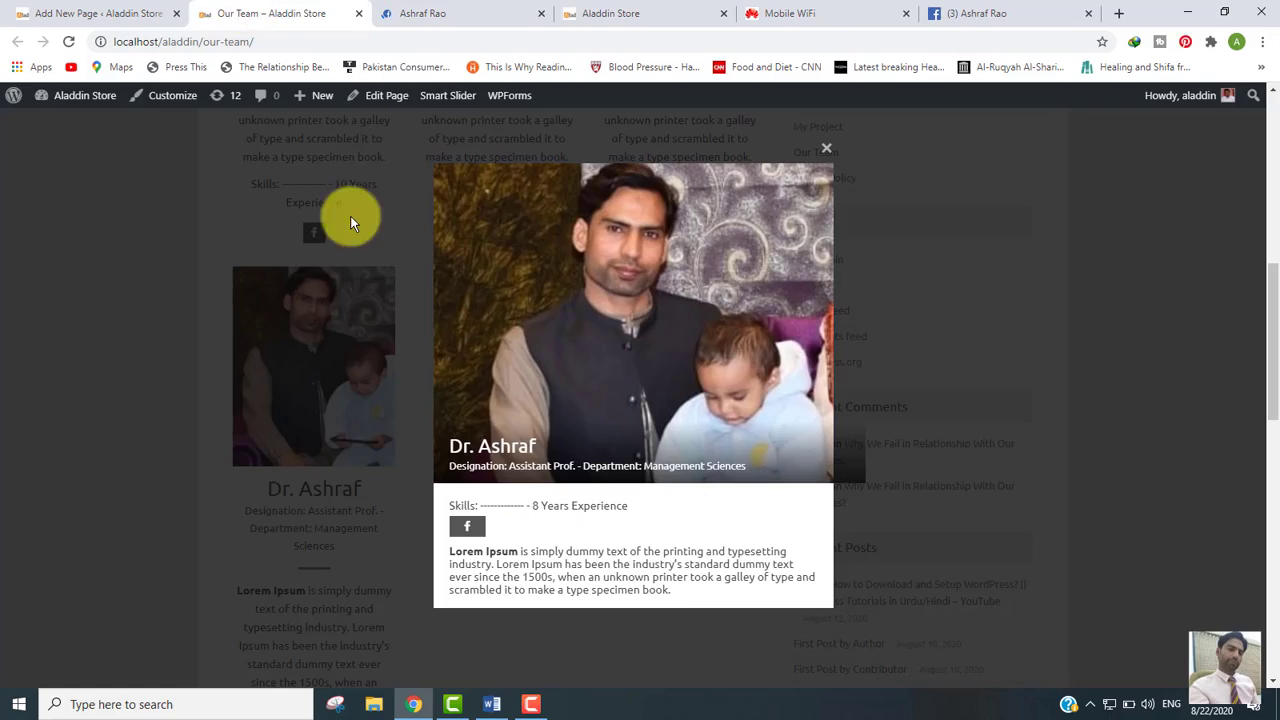
{"action": "left_click", "coordinate": [826, 148]}
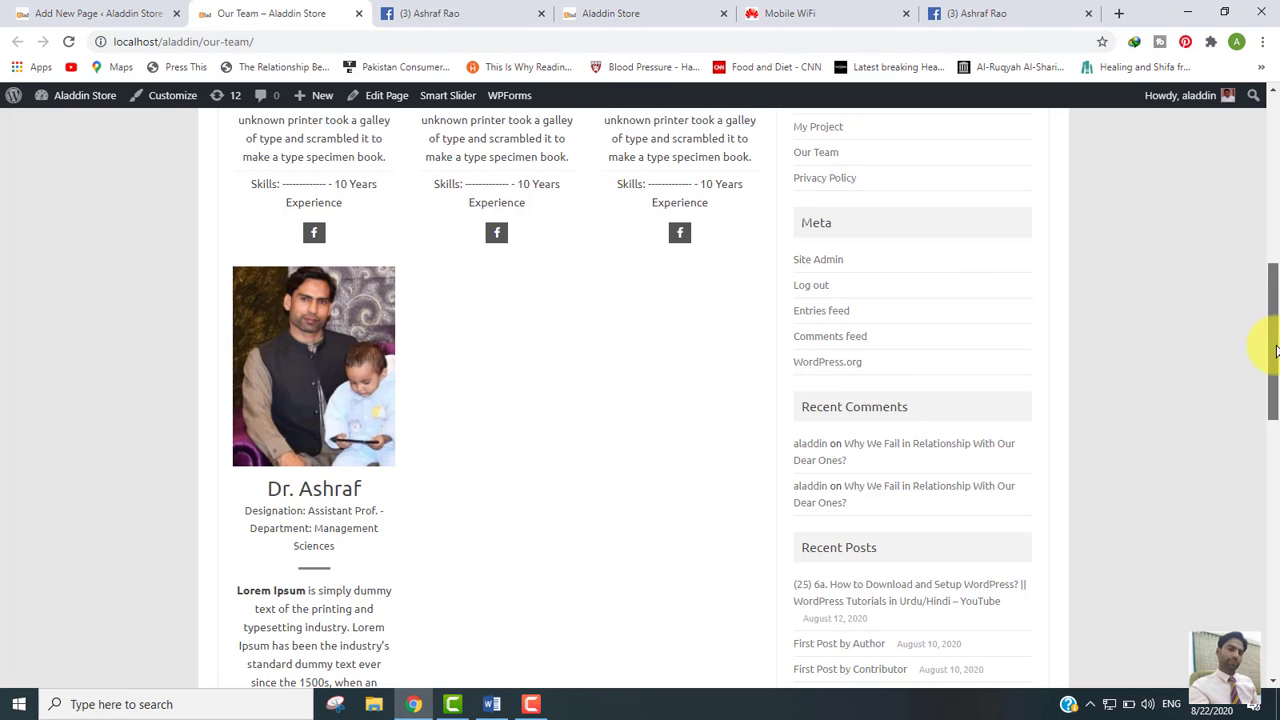
{"action": "left_click_drag", "start_coordinate": [1275, 350], "coordinate": [1277, 178]}
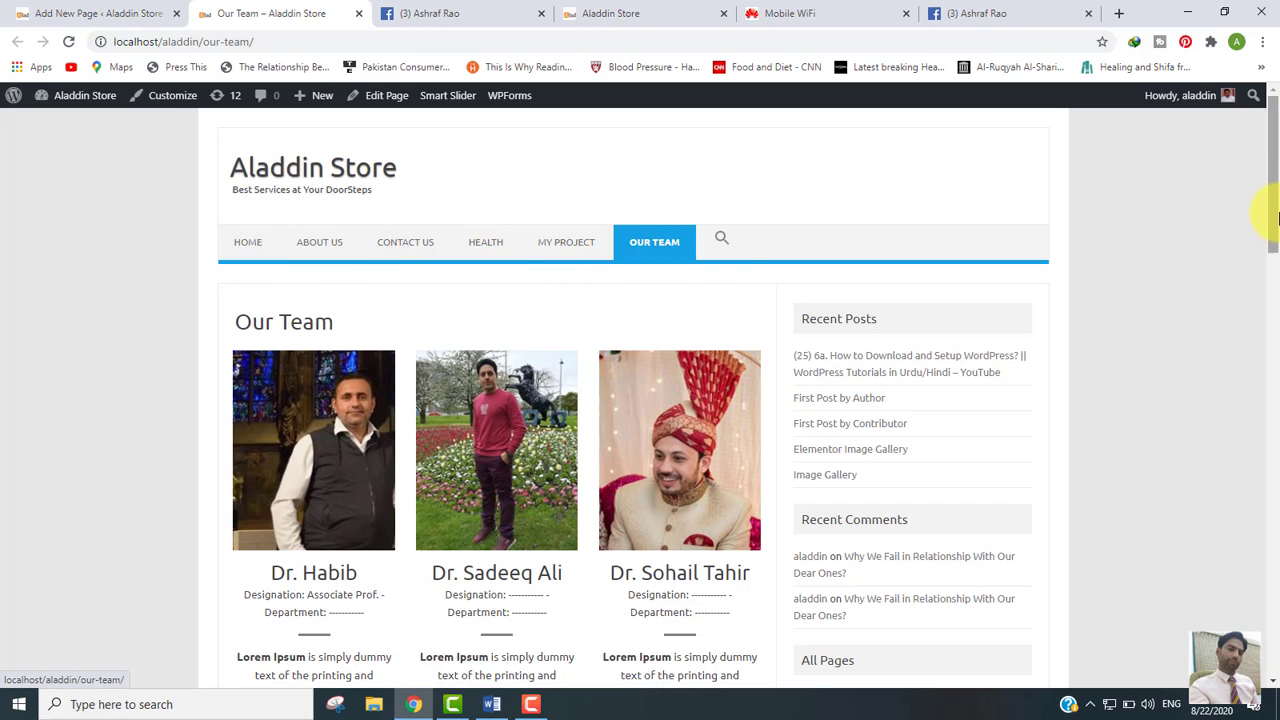
{"action": "left_click_drag", "start_coordinate": [1278, 211], "coordinate": [1277, 215]}
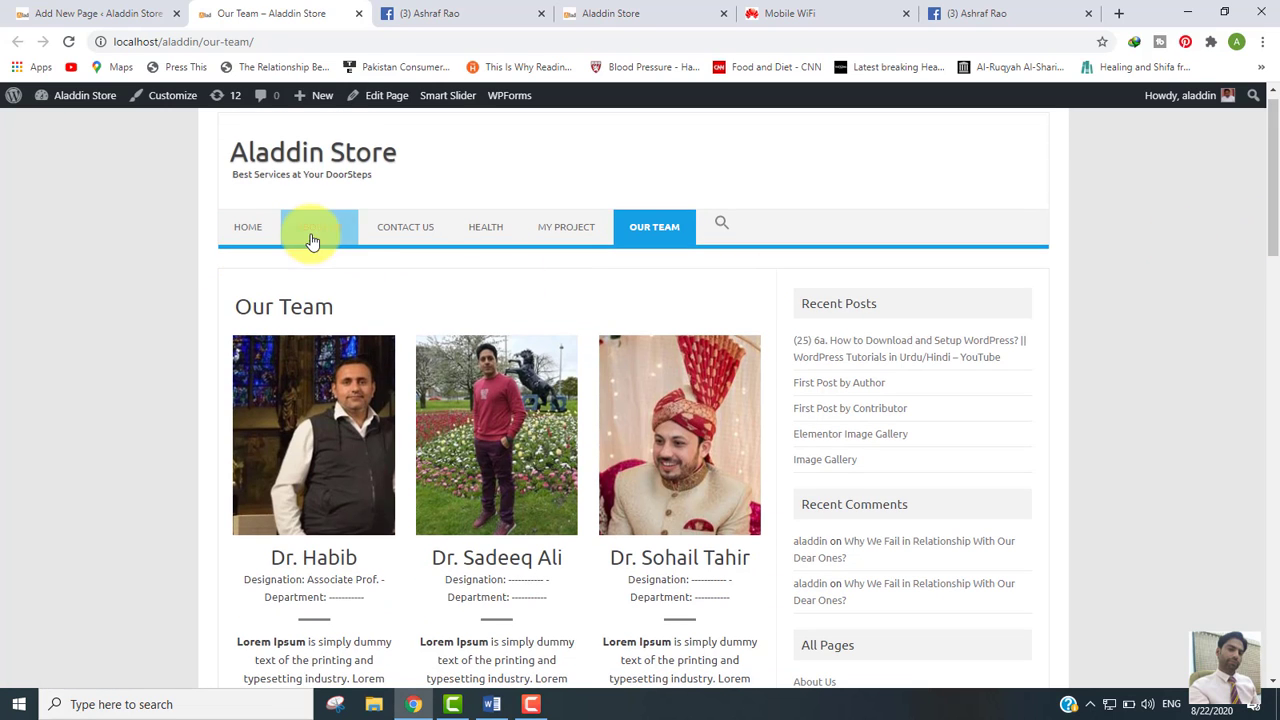
{"action": "left_click", "coordinate": [100, 13]}
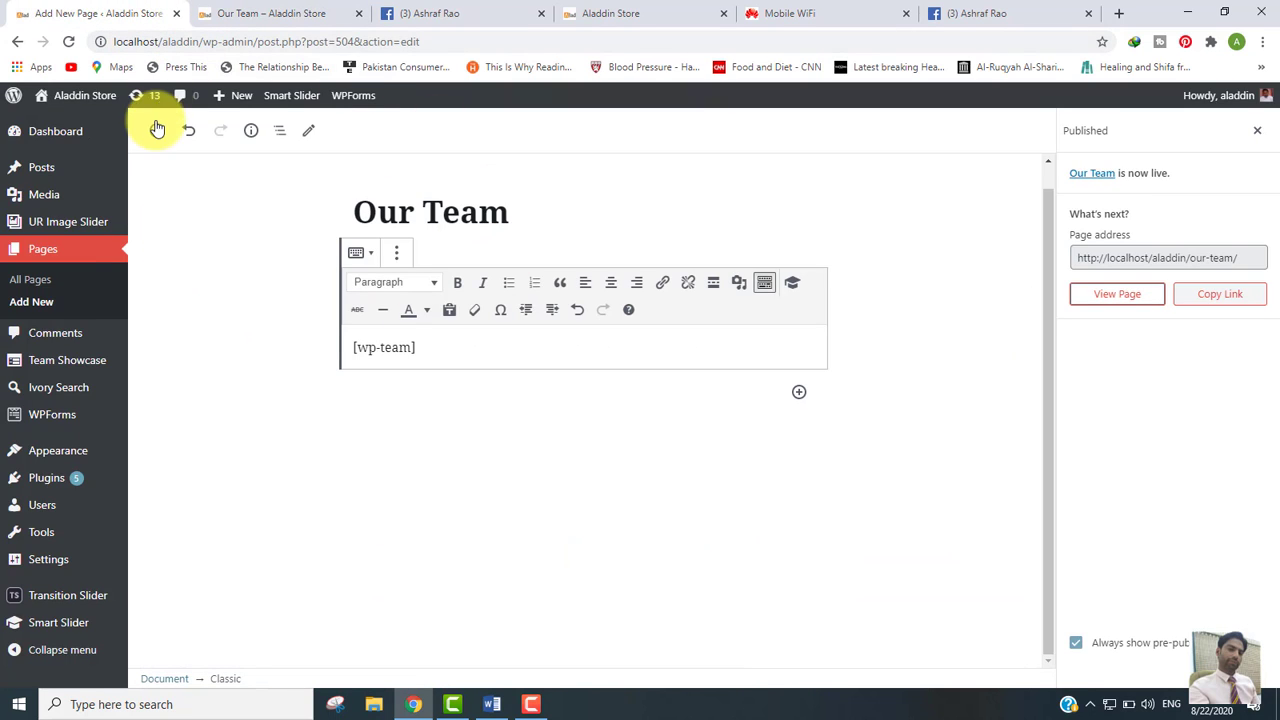
Step: Check the team plugin's shortcode reference, then open the Our Team page for editing
{"action": "left_click", "coordinate": [59, 367]}
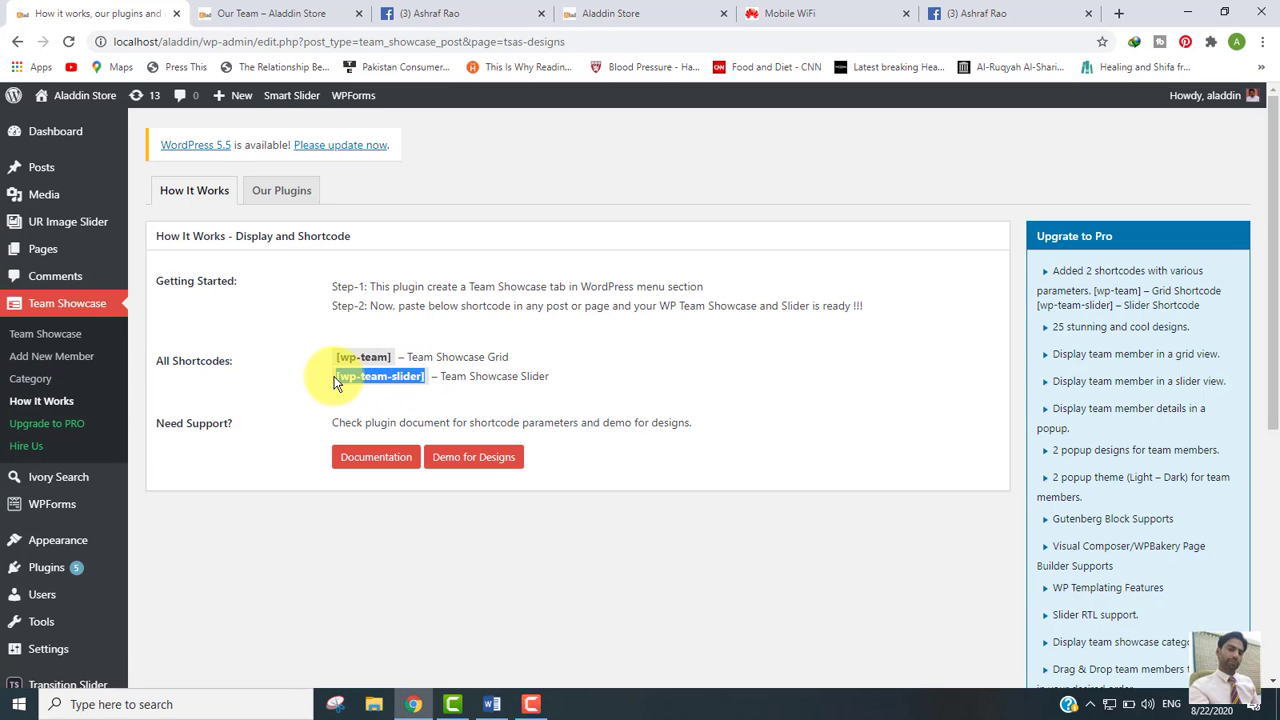
{"action": "mouse_move", "coordinate": [90, 250]}
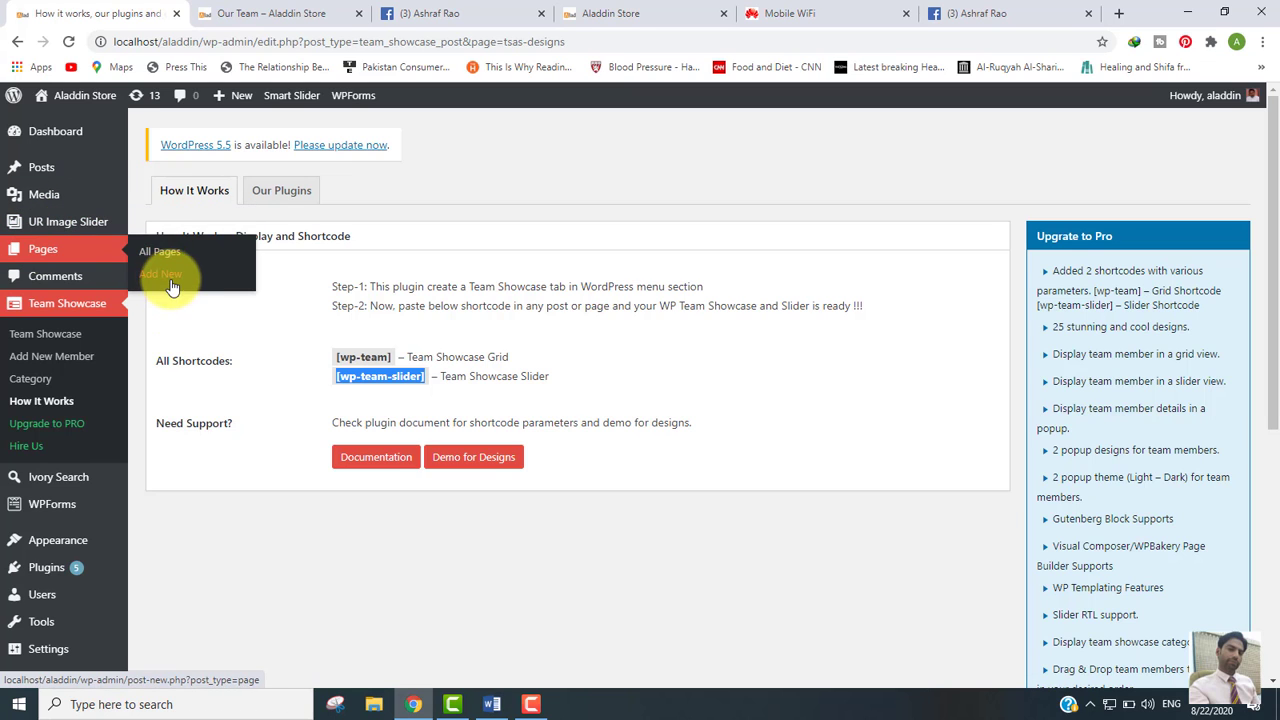
{"action": "left_click", "coordinate": [161, 254]}
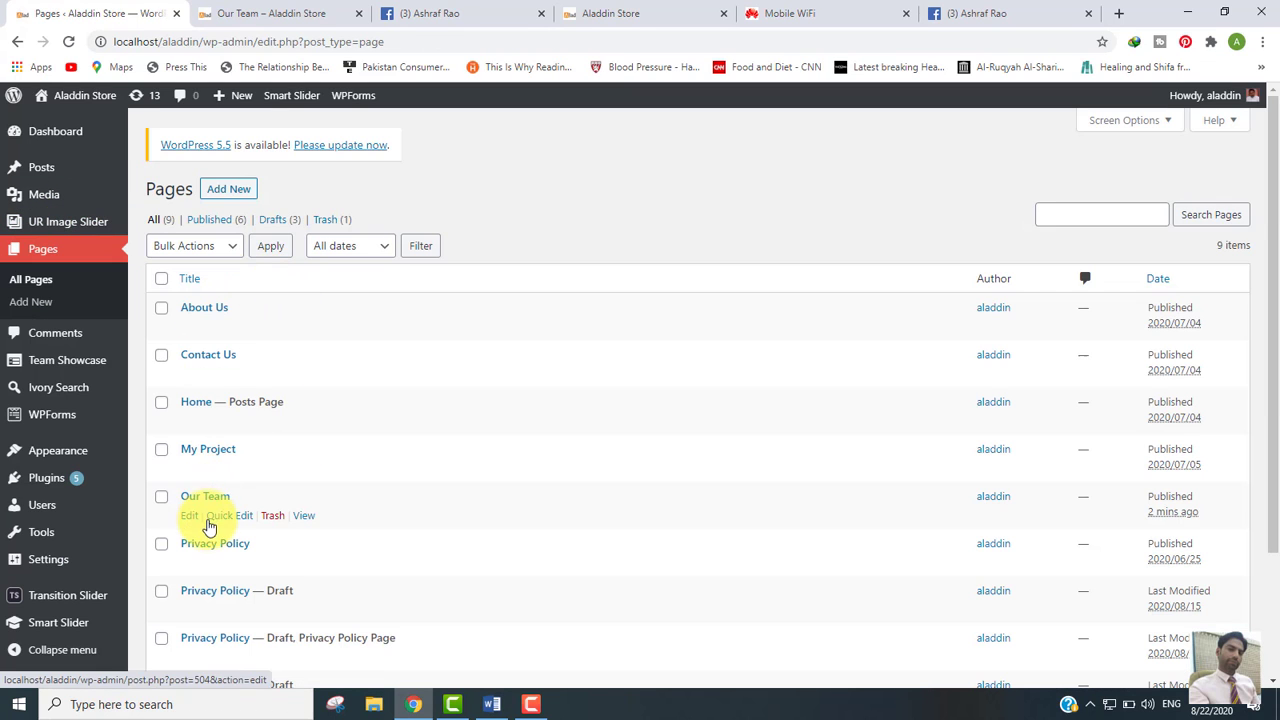
{"action": "left_click", "coordinate": [189, 516]}
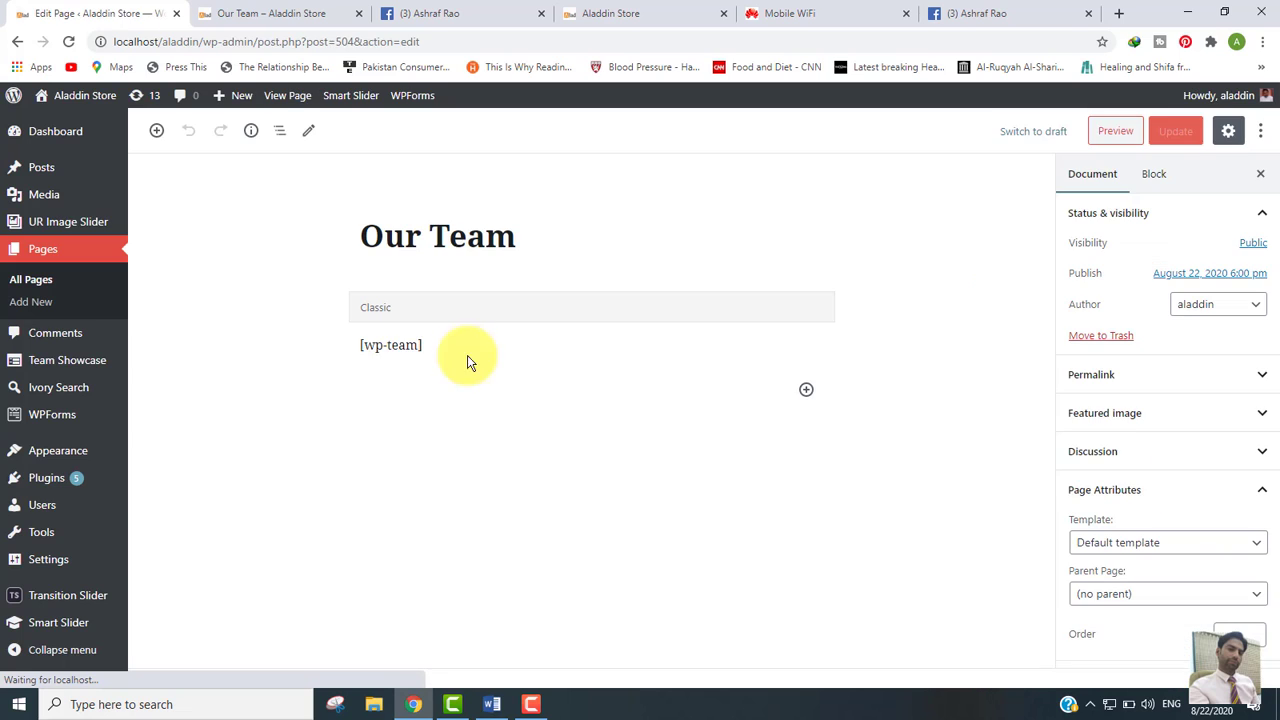
Step: Replace [wp-team] with [wp-team-slider], update the page, and view it live
{"action": "left_click", "coordinate": [437, 346]}
{"action": "left_click_drag", "start_coordinate": [419, 364], "coordinate": [309, 380]}
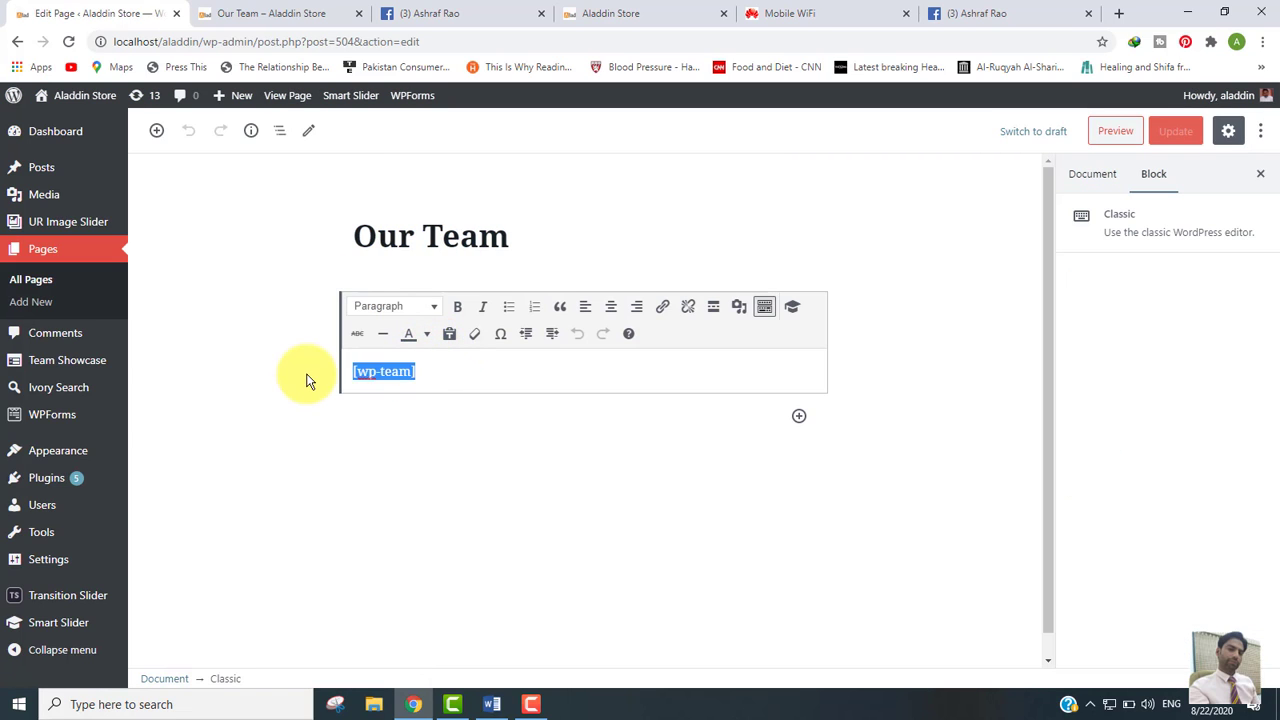
{"action": "key", "text": "BackSpace"}
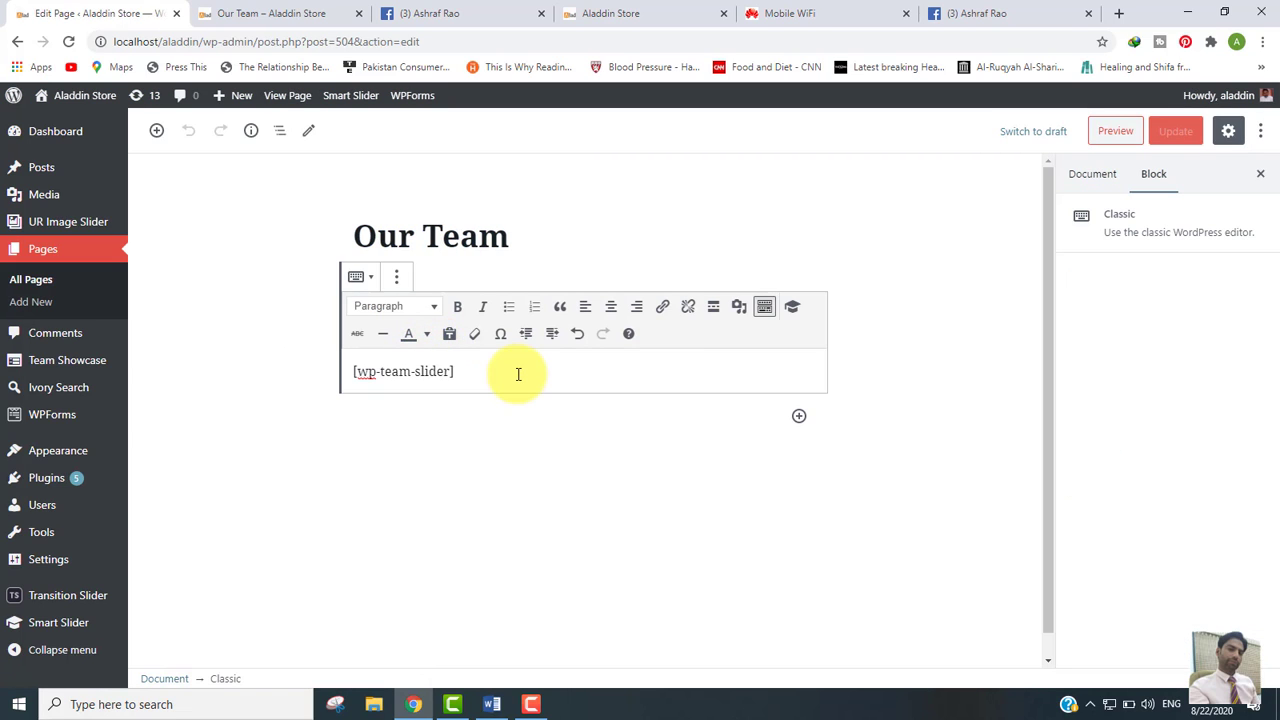
{"action": "left_click", "coordinate": [954, 292]}
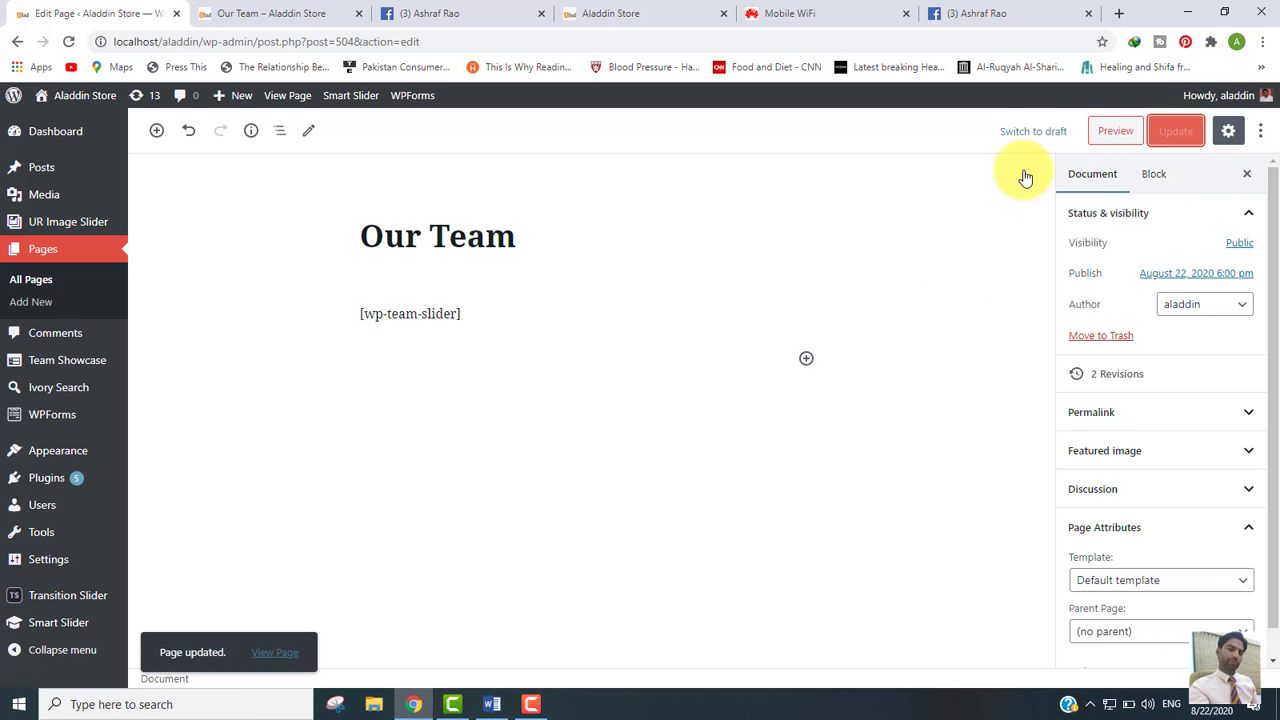
{"action": "left_click", "coordinate": [276, 16]}
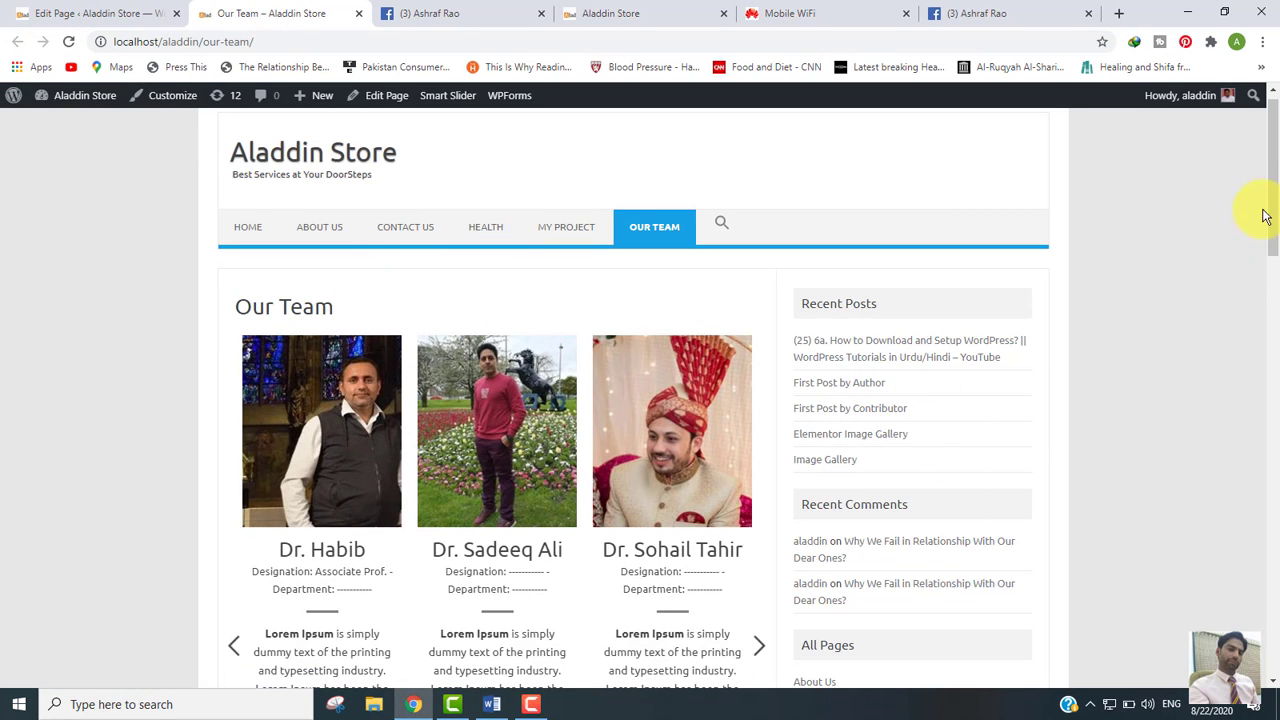
{"action": "left_click_drag", "start_coordinate": [1272, 205], "coordinate": [1277, 240]}
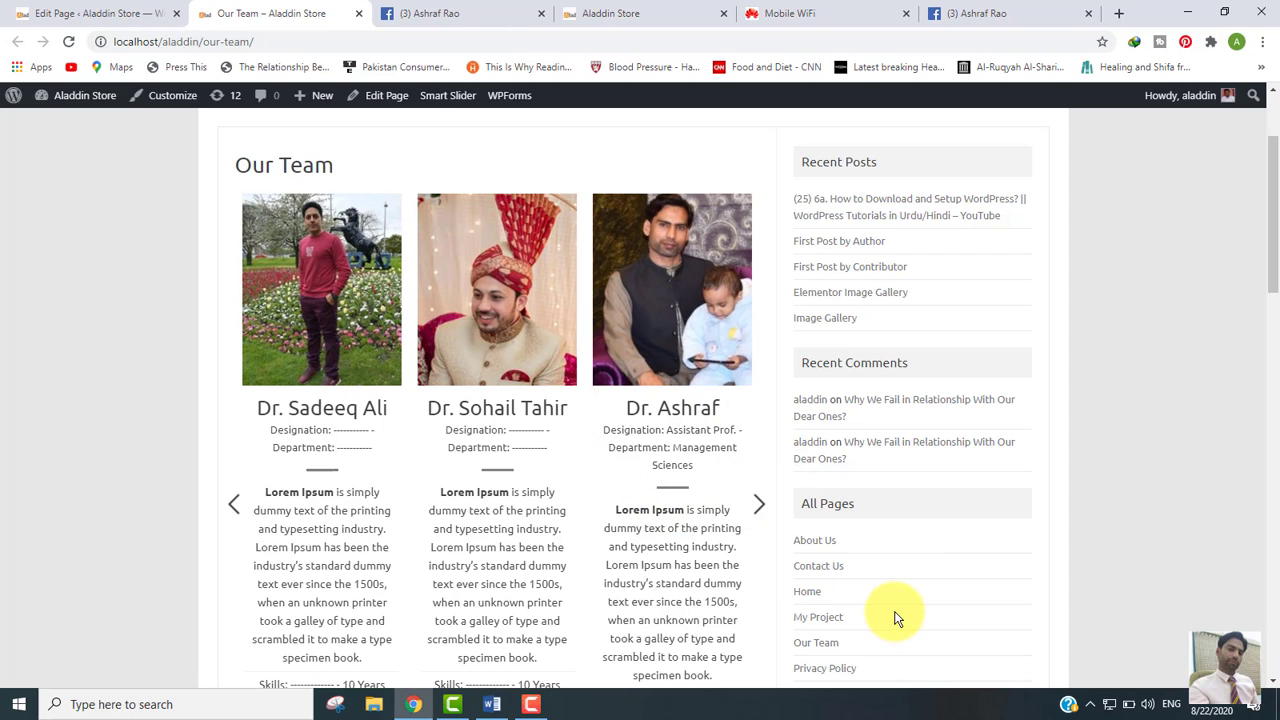
{"action": "left_click", "coordinate": [760, 506]}
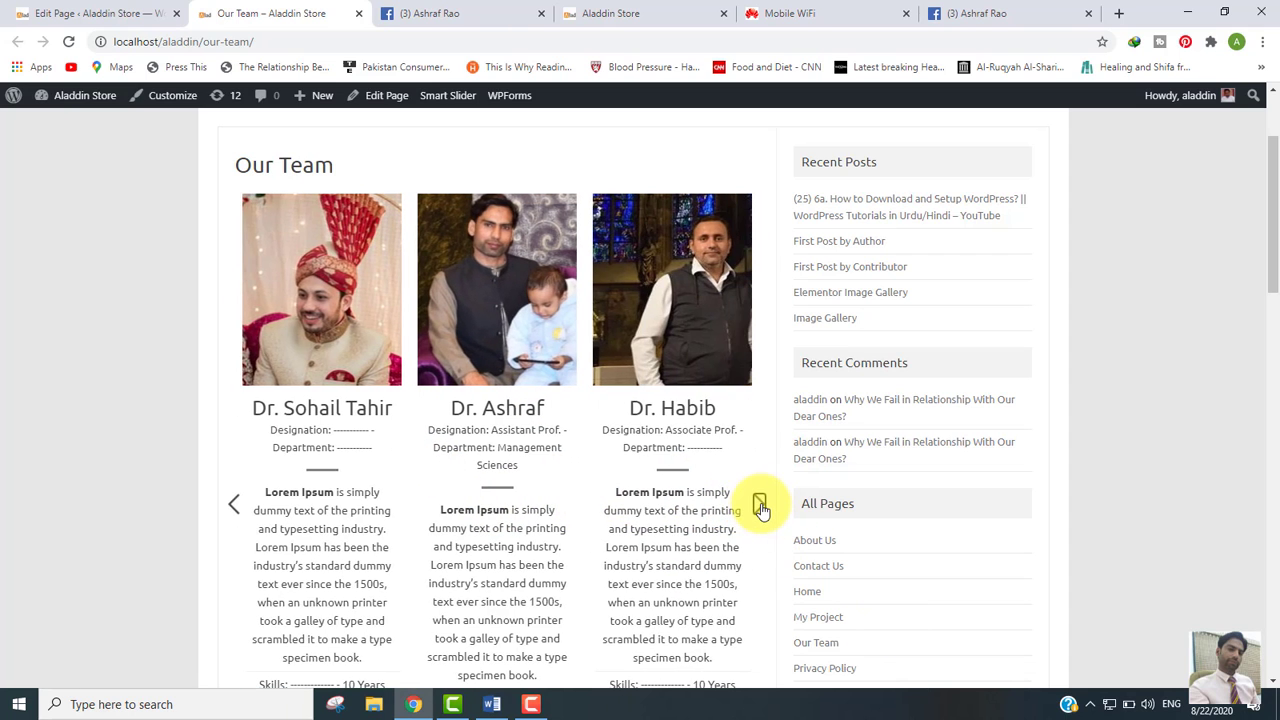
{"action": "left_click", "coordinate": [760, 506]}
{"action": "left_click", "coordinate": [760, 506]}
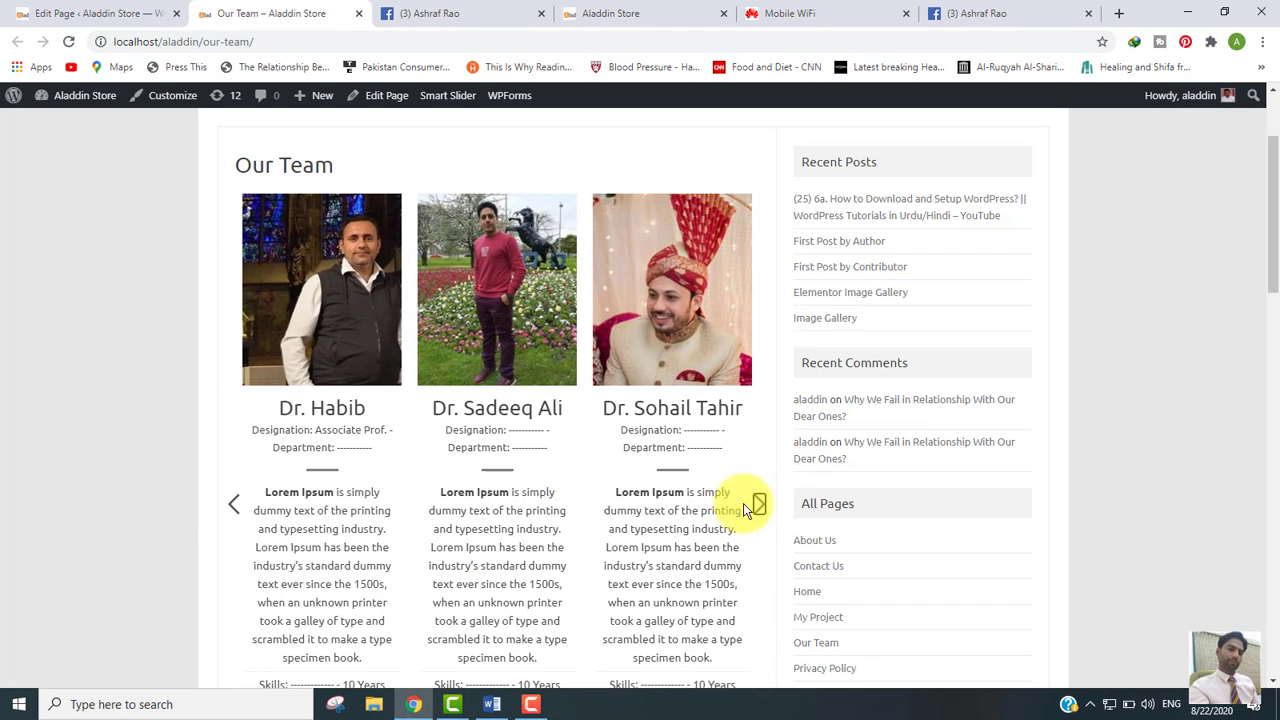
{"action": "left_click", "coordinate": [233, 505]}
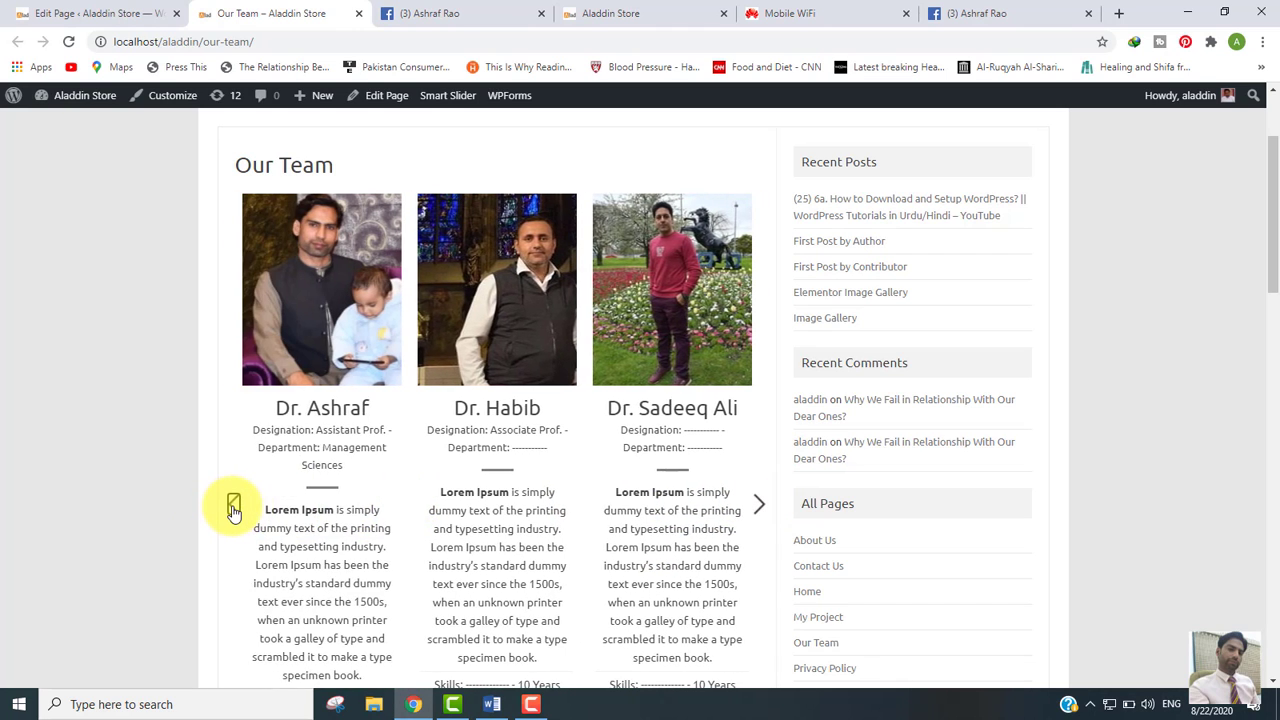
{"action": "left_click", "coordinate": [233, 505]}
{"action": "left_click", "coordinate": [233, 505]}
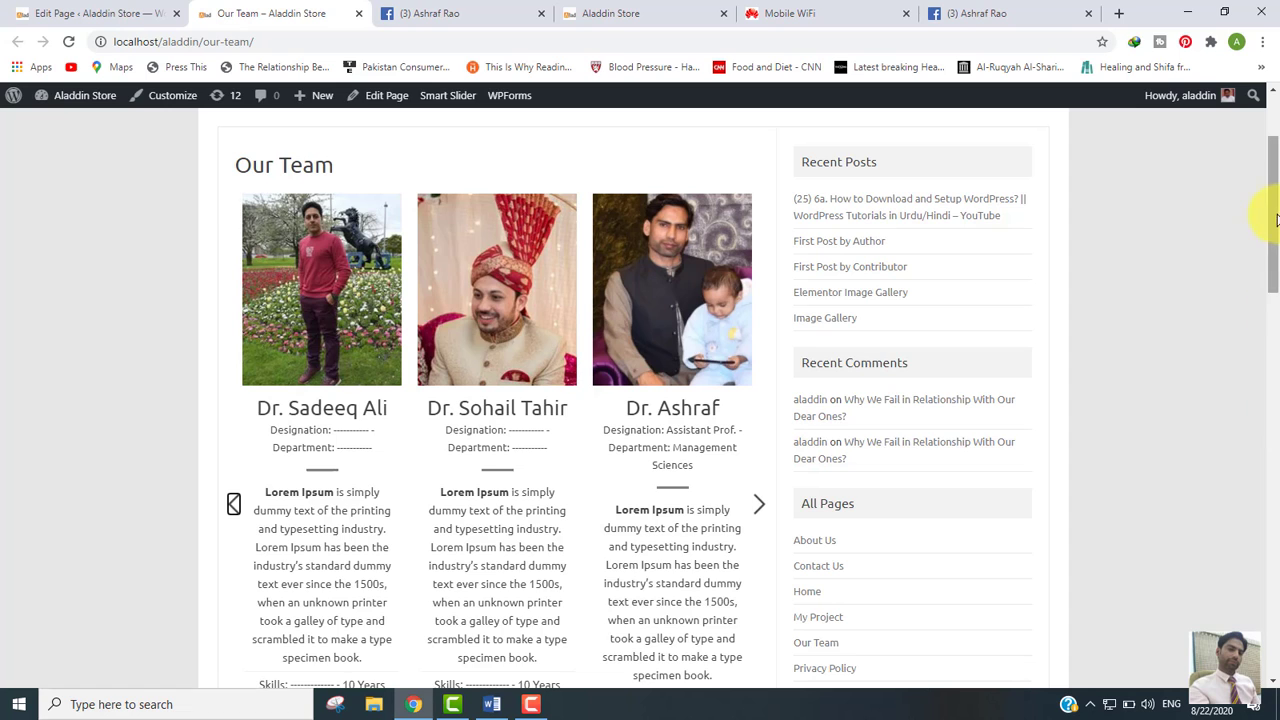
{"action": "mouse_move", "coordinate": [1276, 218]}
{"action": "left_mouse_down"}
{"action": "mouse_move", "coordinate": [1276, 155]}
{"action": "mouse_move", "coordinate": [1275, 195]}
{"action": "left_mouse_up"}
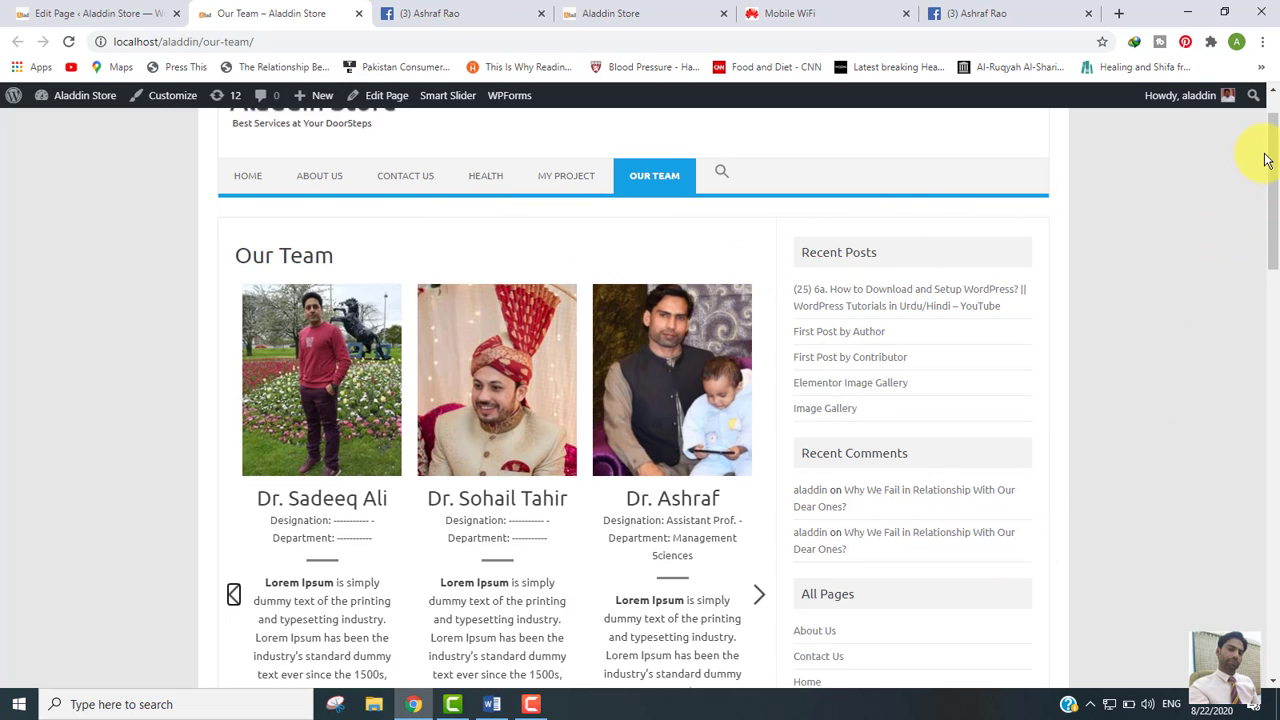
{"action": "key", "text": "ctrl+a"}
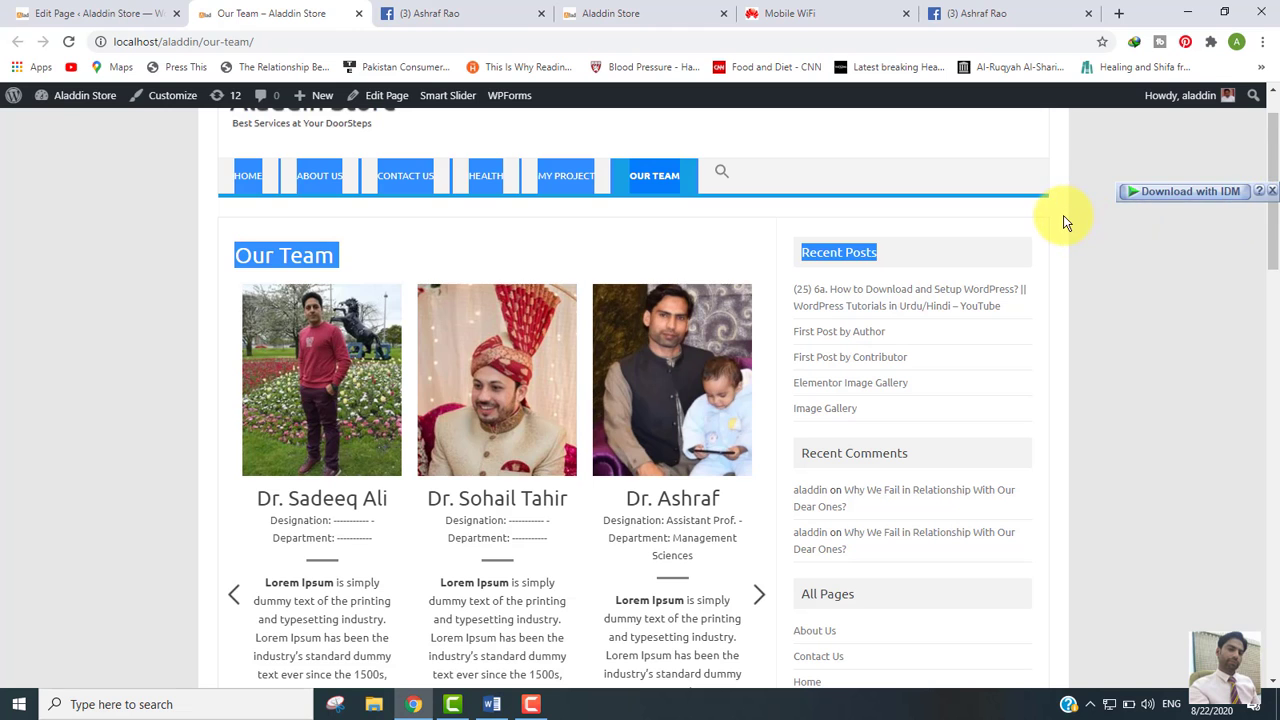
{"action": "left_click", "coordinate": [1065, 218]}
{"action": "mouse_move", "coordinate": [1277, 154]}
{"action": "left_mouse_down"}
{"action": "mouse_move", "coordinate": [1275, 201]}
{"action": "mouse_move", "coordinate": [1275, 160]}
{"action": "mouse_move", "coordinate": [1275, 175]}
{"action": "left_mouse_up"}
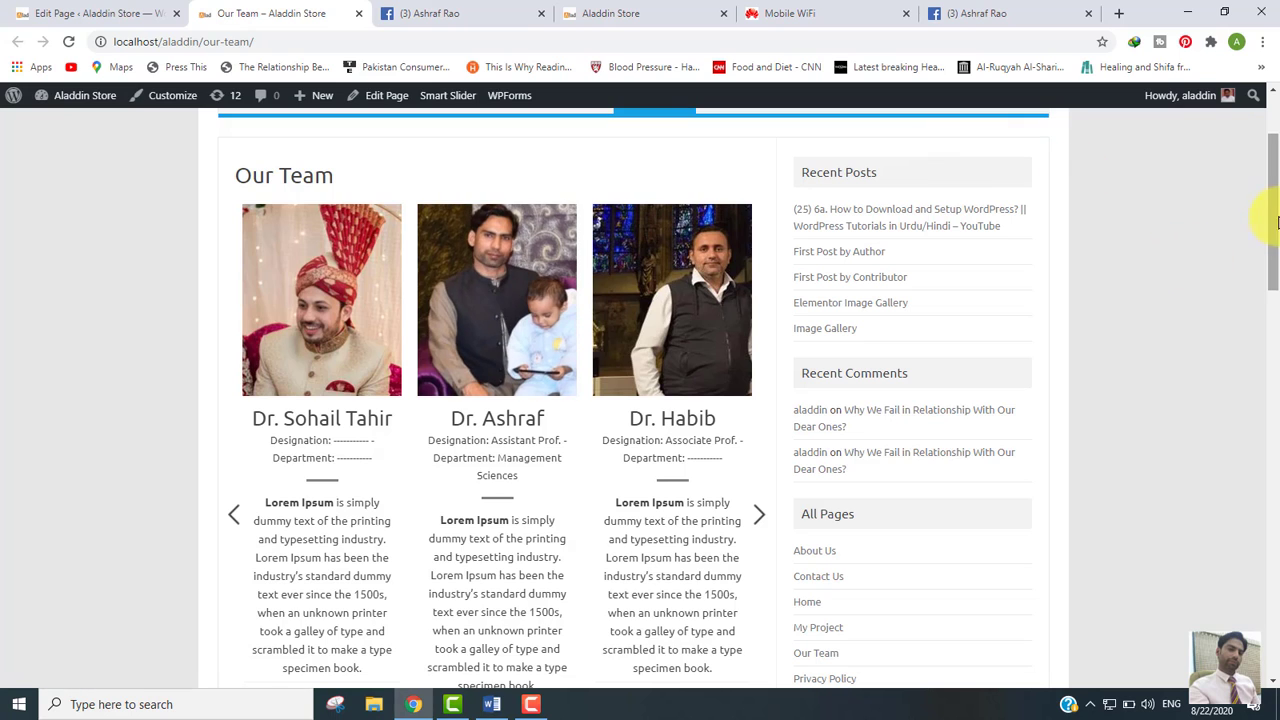
{"action": "scroll", "coordinate": [520, 288], "scroll_direction": "up", "scroll_amount": 2}
Step: Set the Our Team page template to 'Full-width Page Template, No Sidebar' and update
{"action": "left_click", "coordinate": [55, 13]}
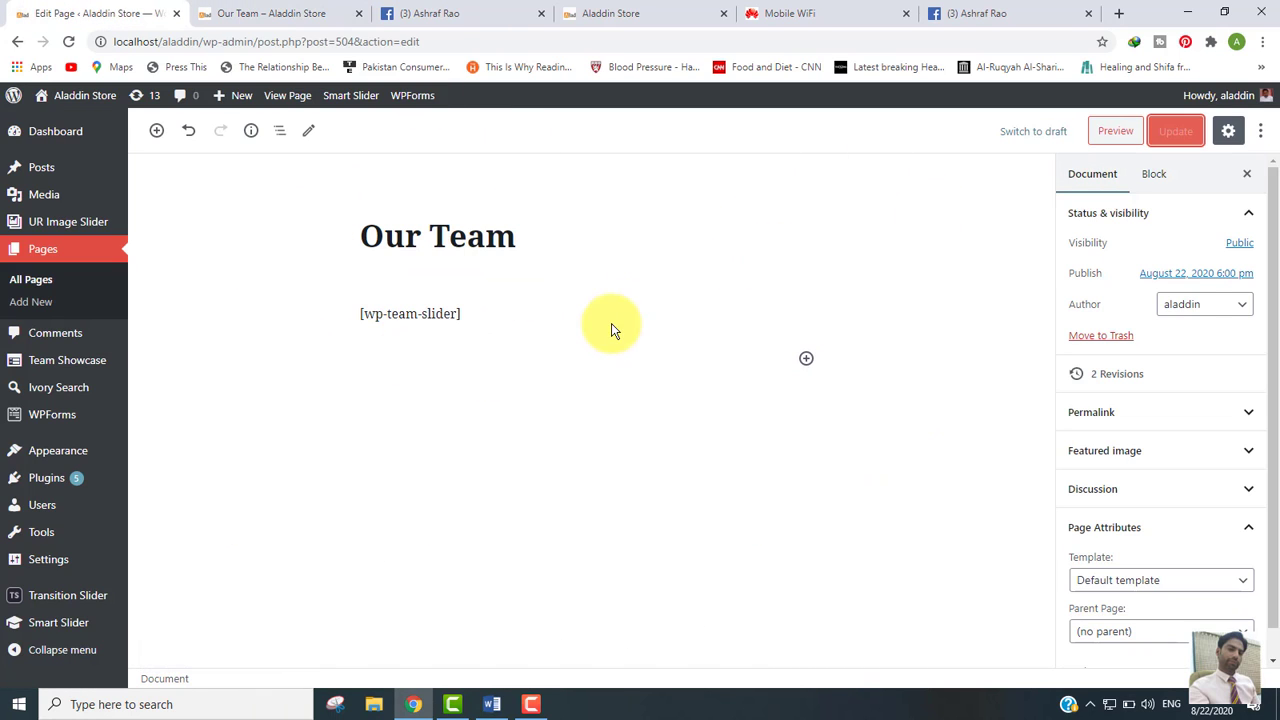
{"action": "scroll", "coordinate": [1277, 288], "scroll_direction": "down", "scroll_amount": 1}
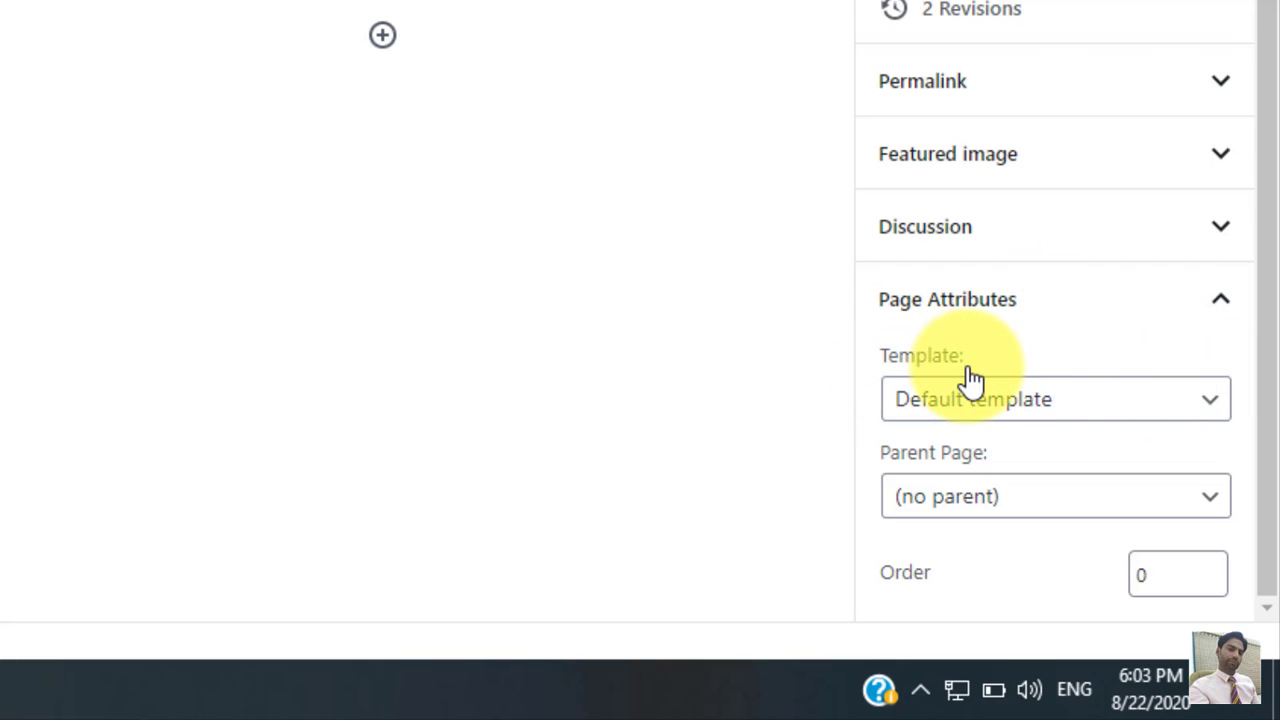
{"action": "left_click", "coordinate": [1200, 413]}
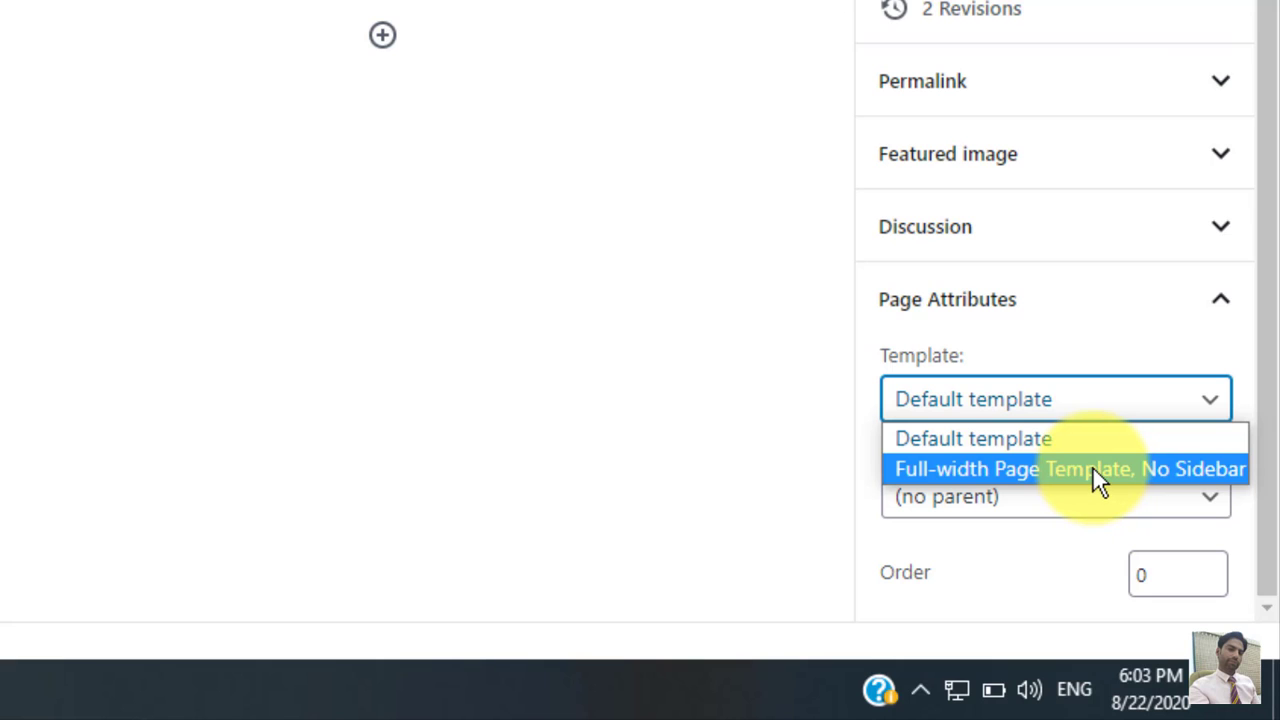
{"action": "left_click", "coordinate": [1185, 472]}
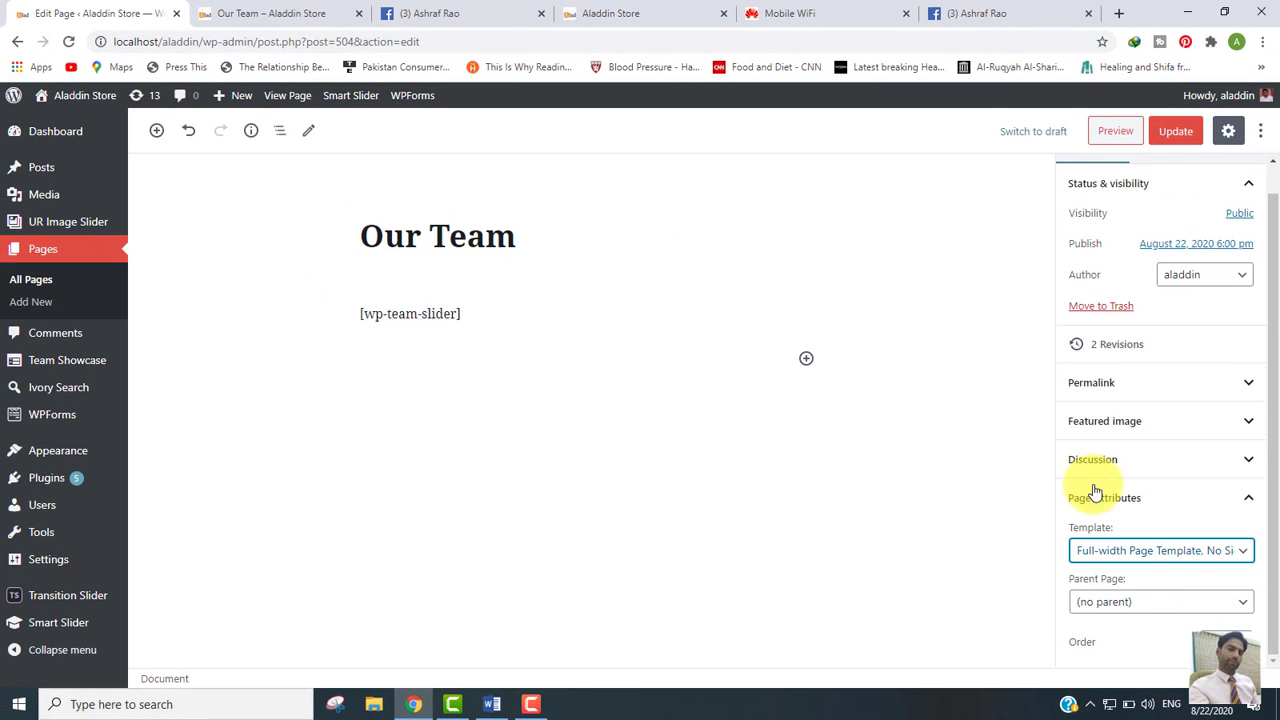
{"action": "left_click", "coordinate": [1175, 138]}
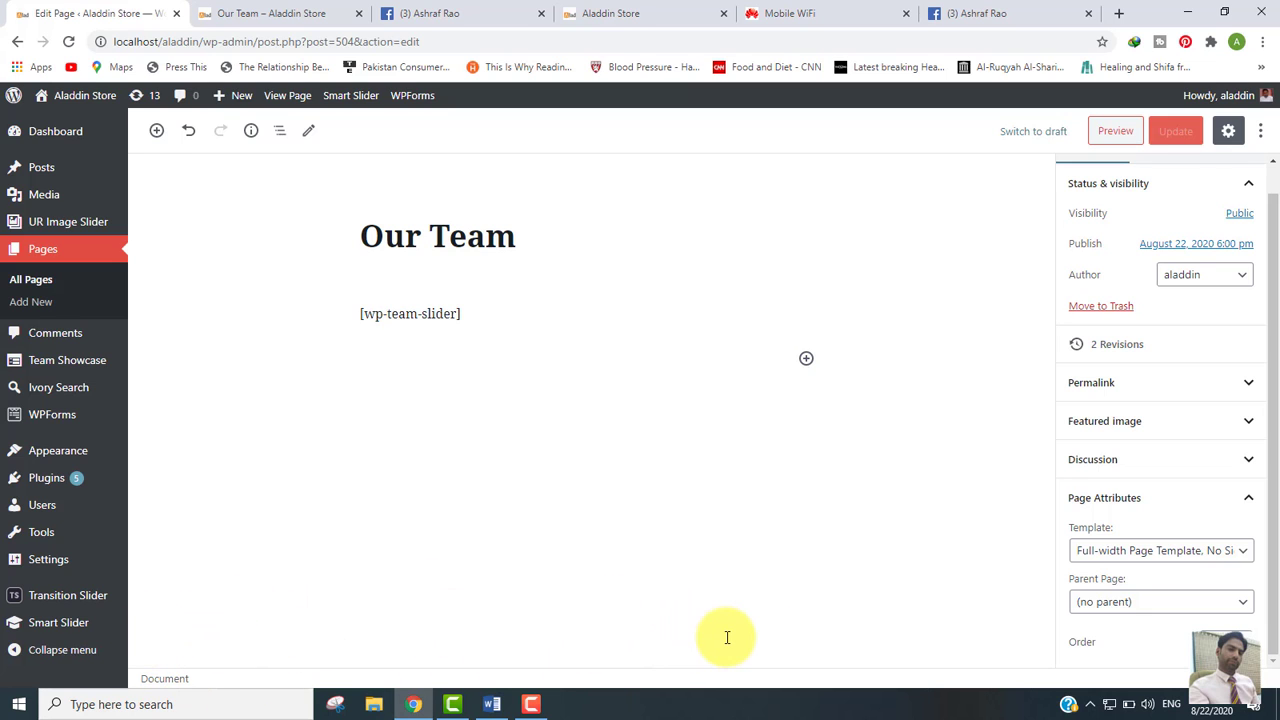
{"action": "left_click", "coordinate": [266, 14]}
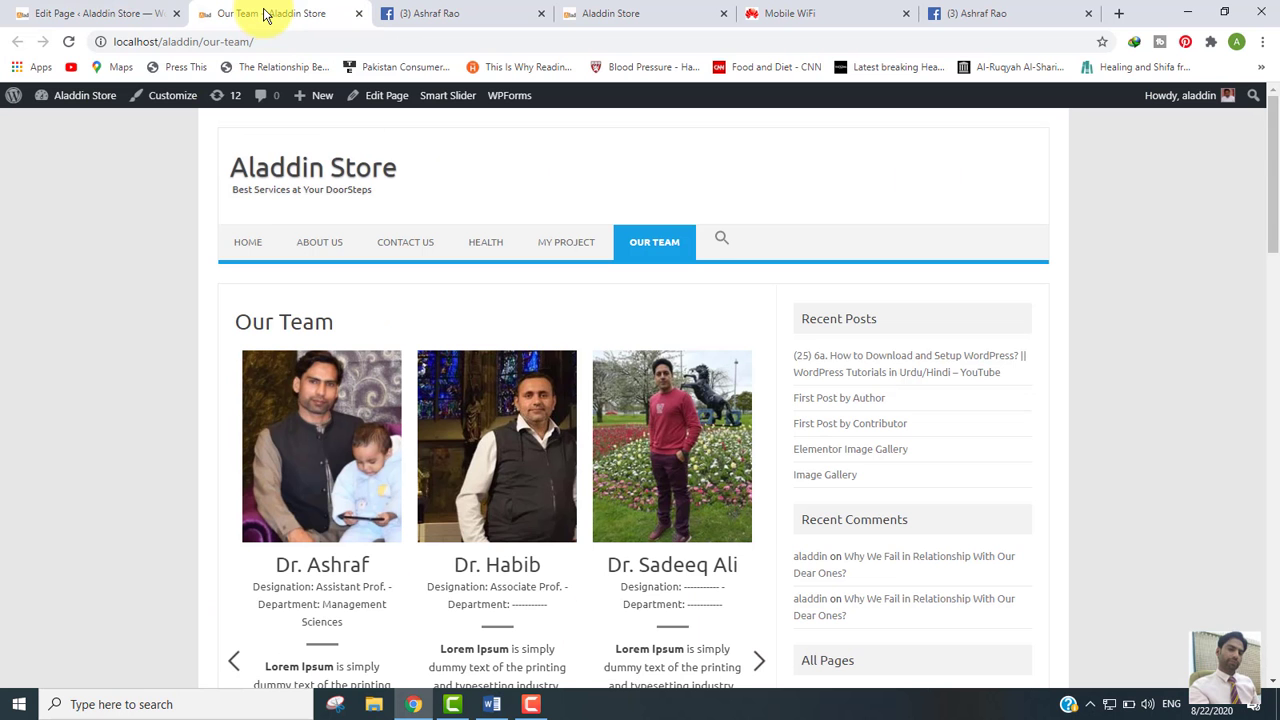
{"action": "left_click", "coordinate": [68, 42]}
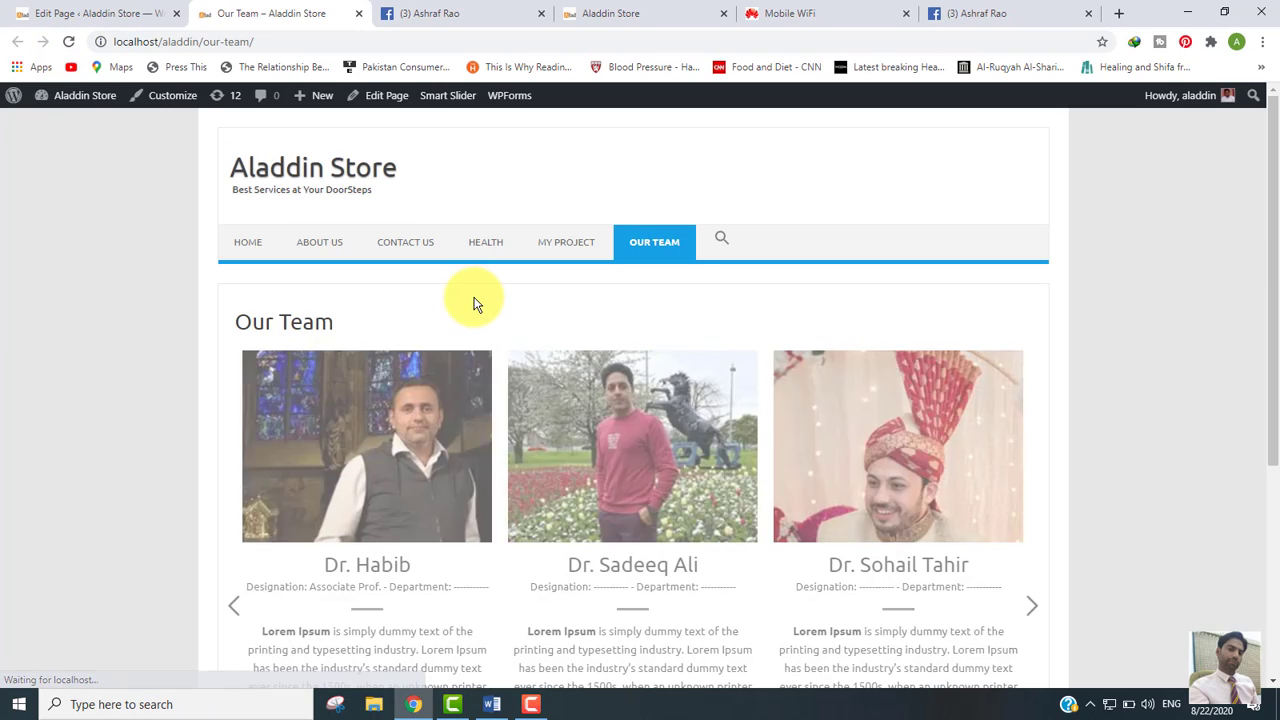
{"action": "left_click_drag", "start_coordinate": [1271, 190], "coordinate": [1277, 287]}
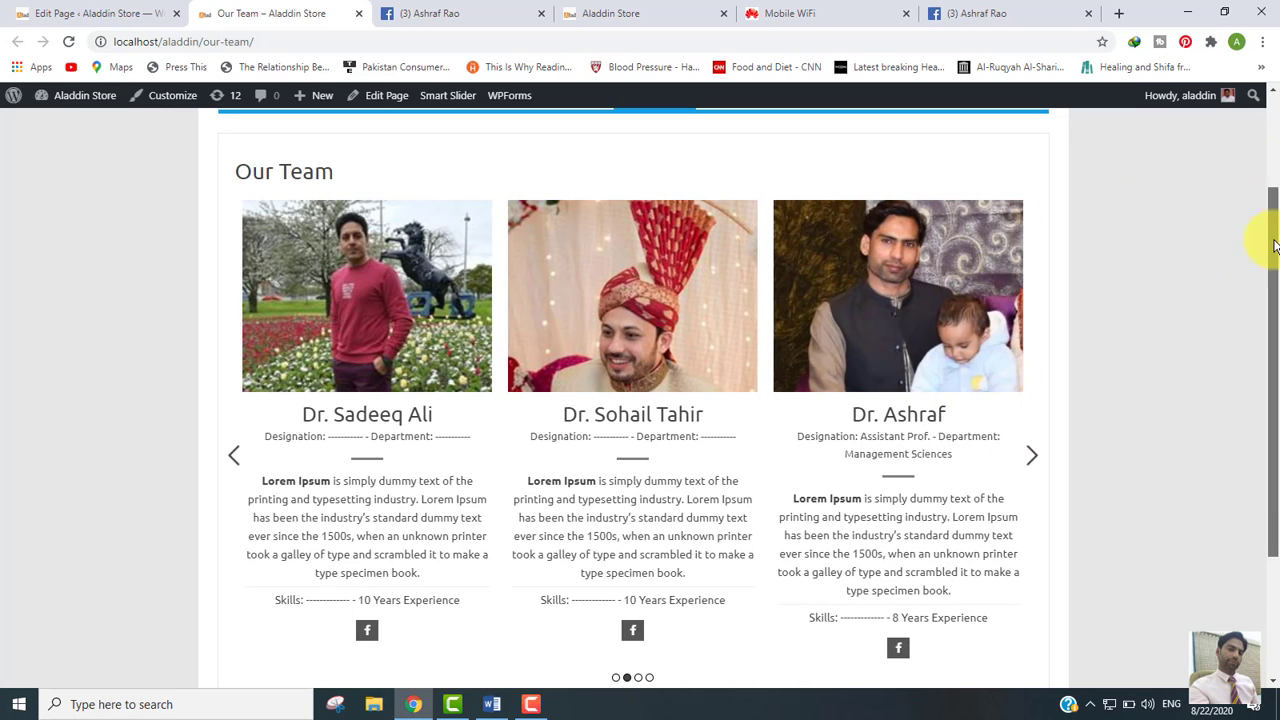
{"action": "scroll", "coordinate": [1266, 200], "scroll_direction": "up", "scroll_amount": 1}
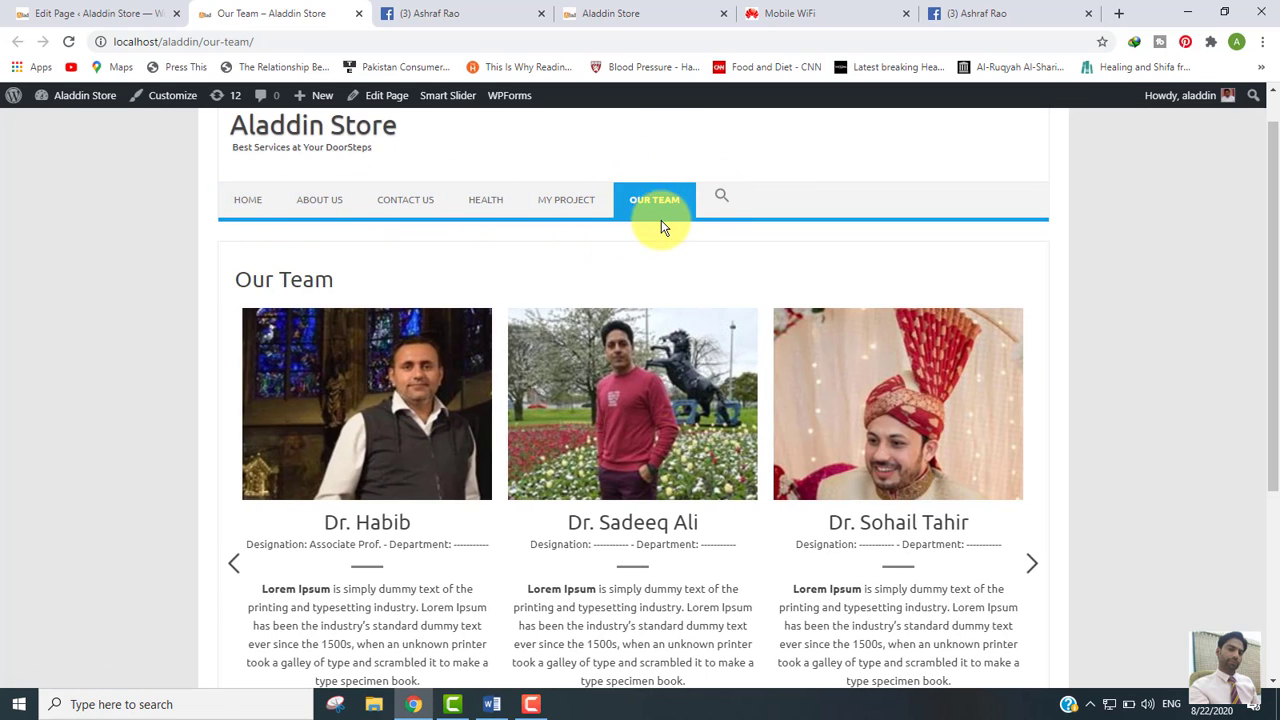
{"action": "left_click", "coordinate": [77, 14]}
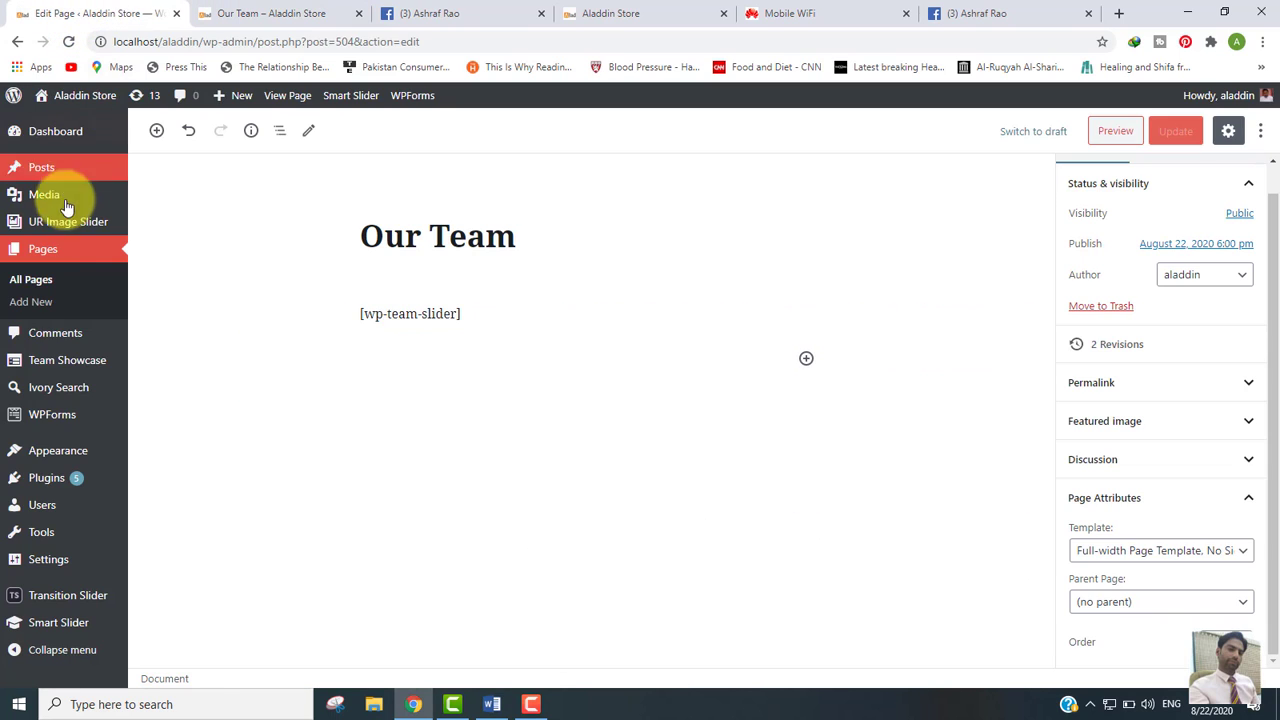
Step: Remove the Our Team item from the Main Menu, save the menu, and check the live page
{"action": "mouse_move", "coordinate": [40, 450]}
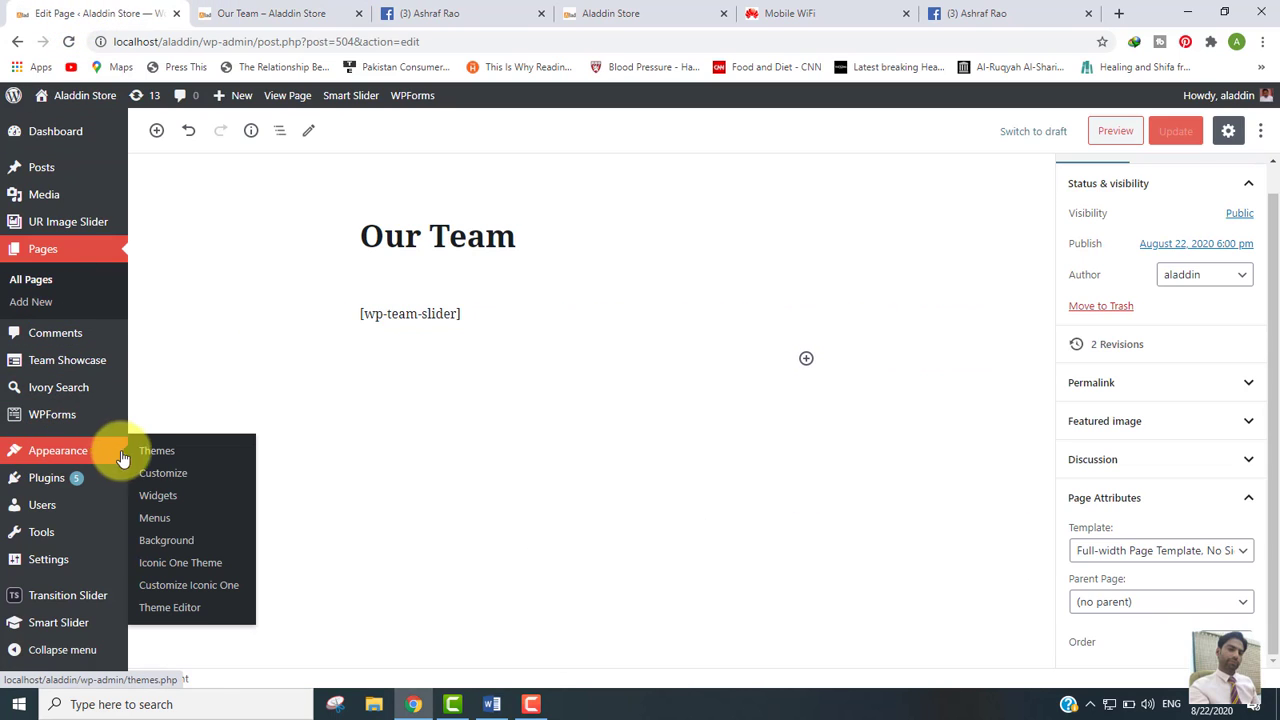
{"action": "left_click", "coordinate": [155, 518]}
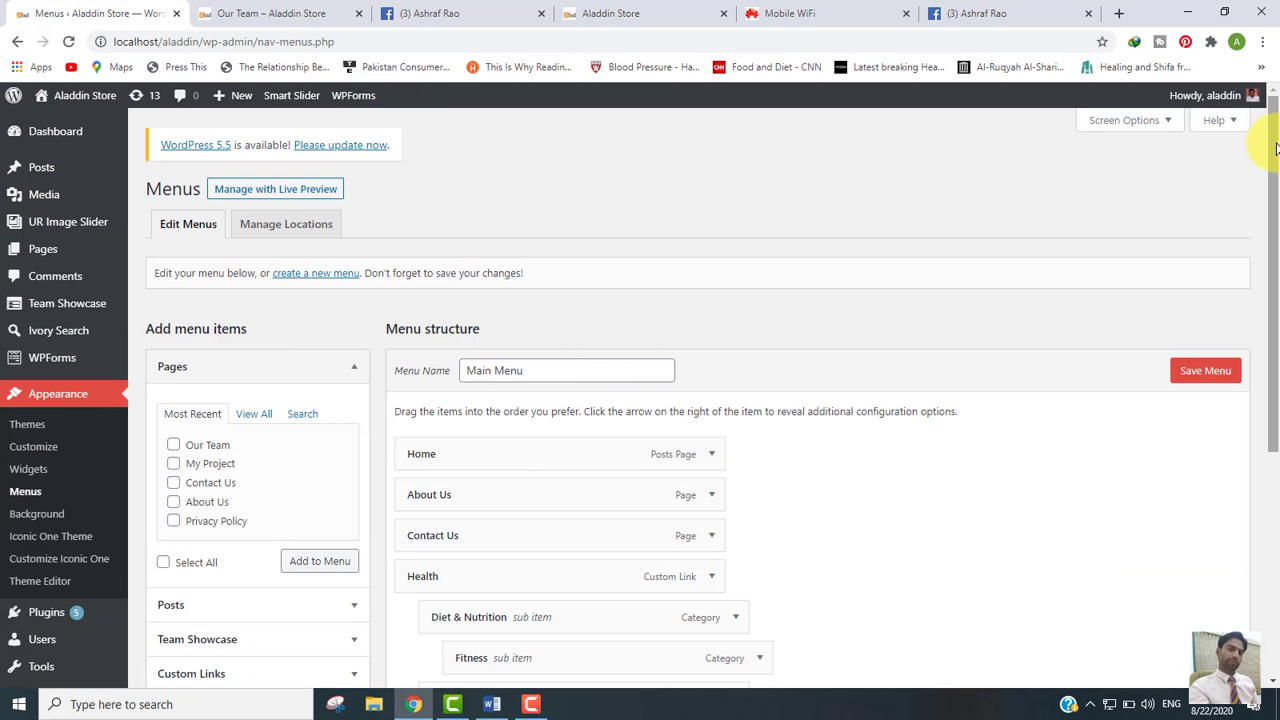
{"action": "left_click_drag", "start_coordinate": [1275, 148], "coordinate": [1275, 290]}
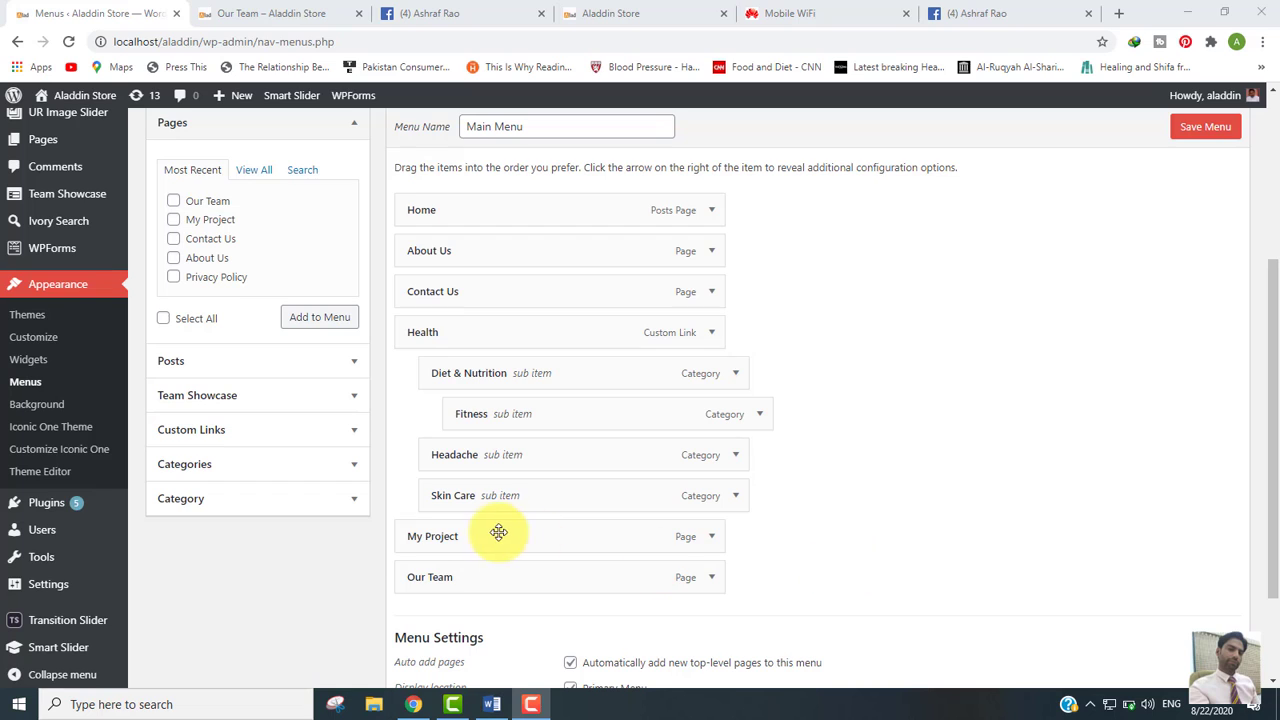
{"action": "left_click", "coordinate": [711, 578]}
{"action": "left_click_drag", "start_coordinate": [1276, 500], "coordinate": [1277, 611]}
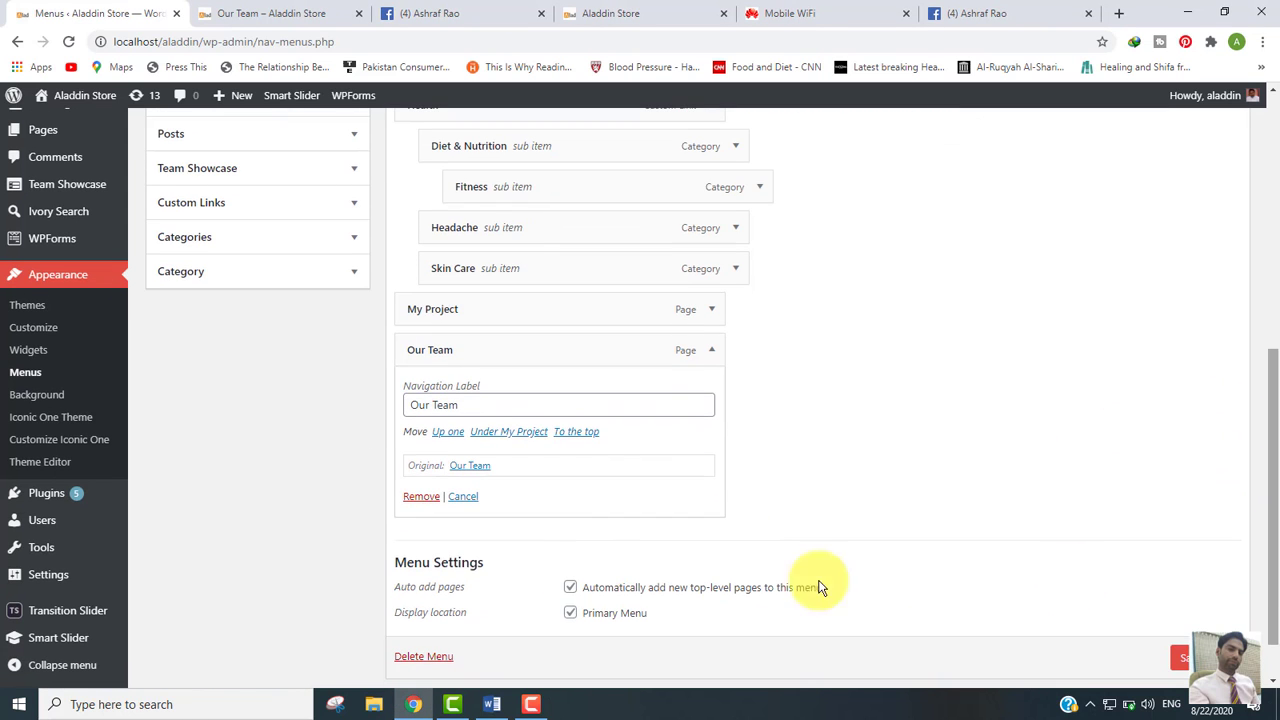
{"action": "left_click", "coordinate": [414, 500]}
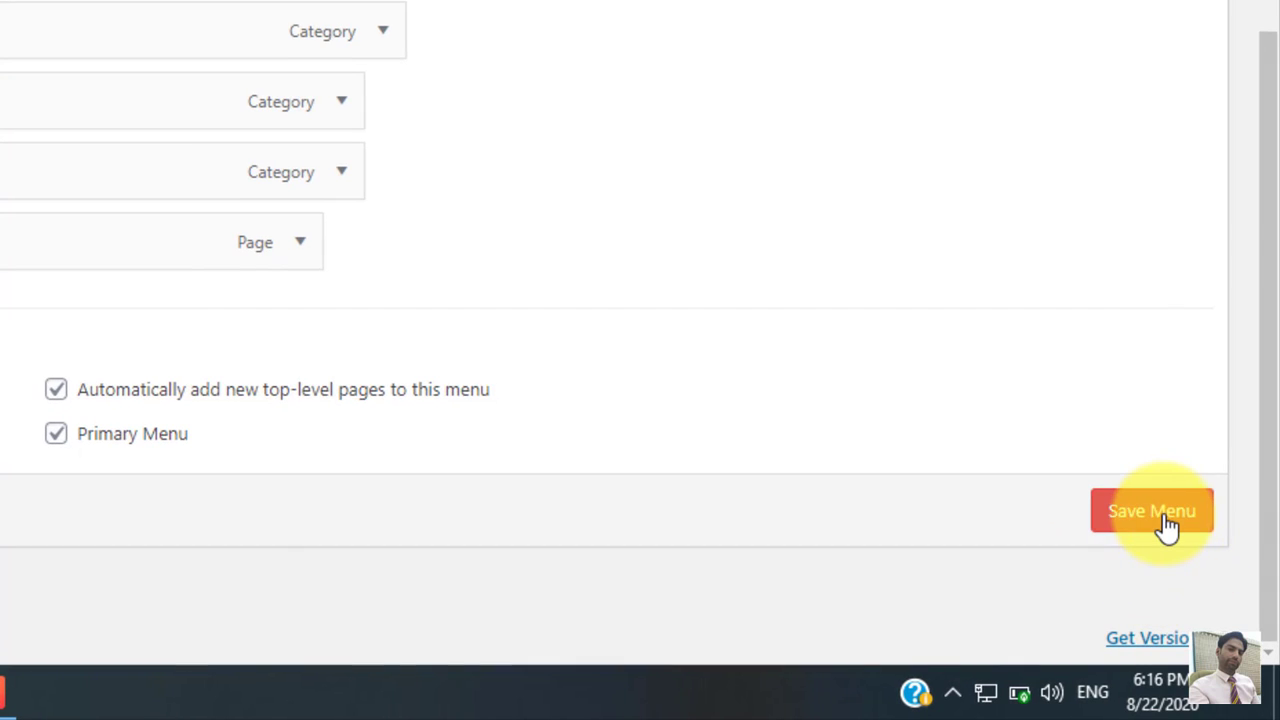
{"action": "left_click", "coordinate": [1168, 528]}
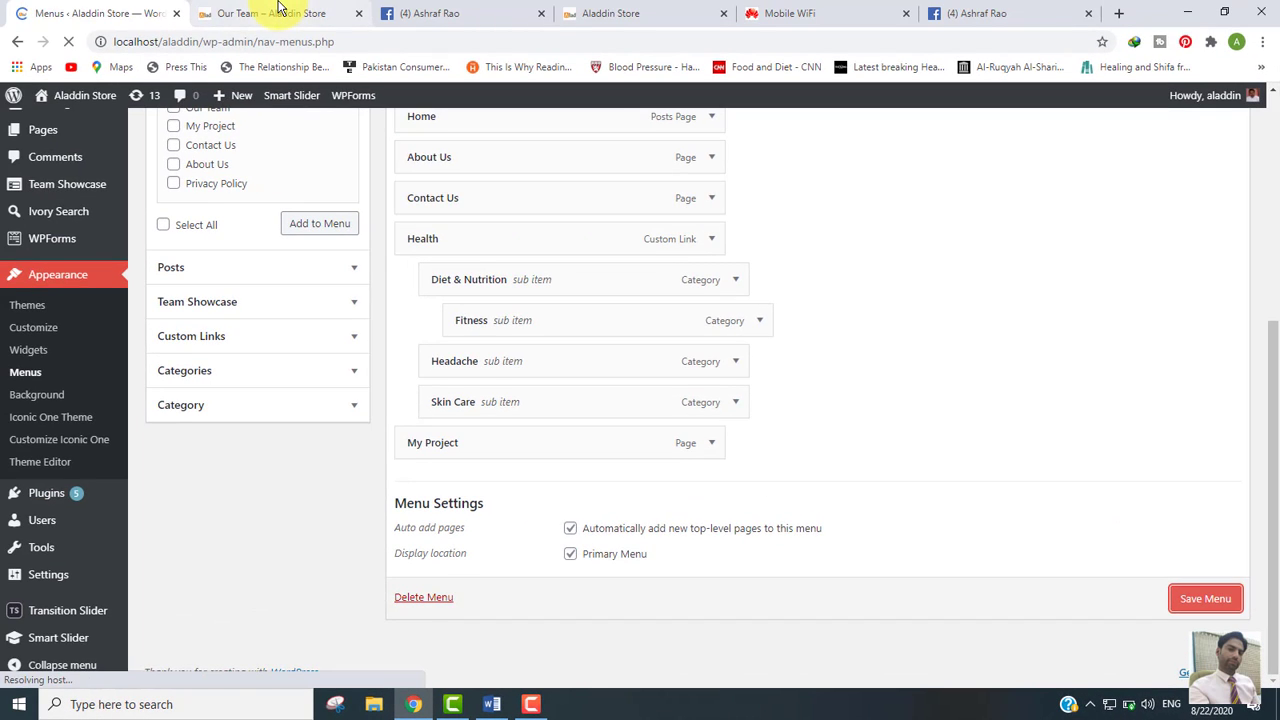
{"action": "left_click", "coordinate": [279, 8]}
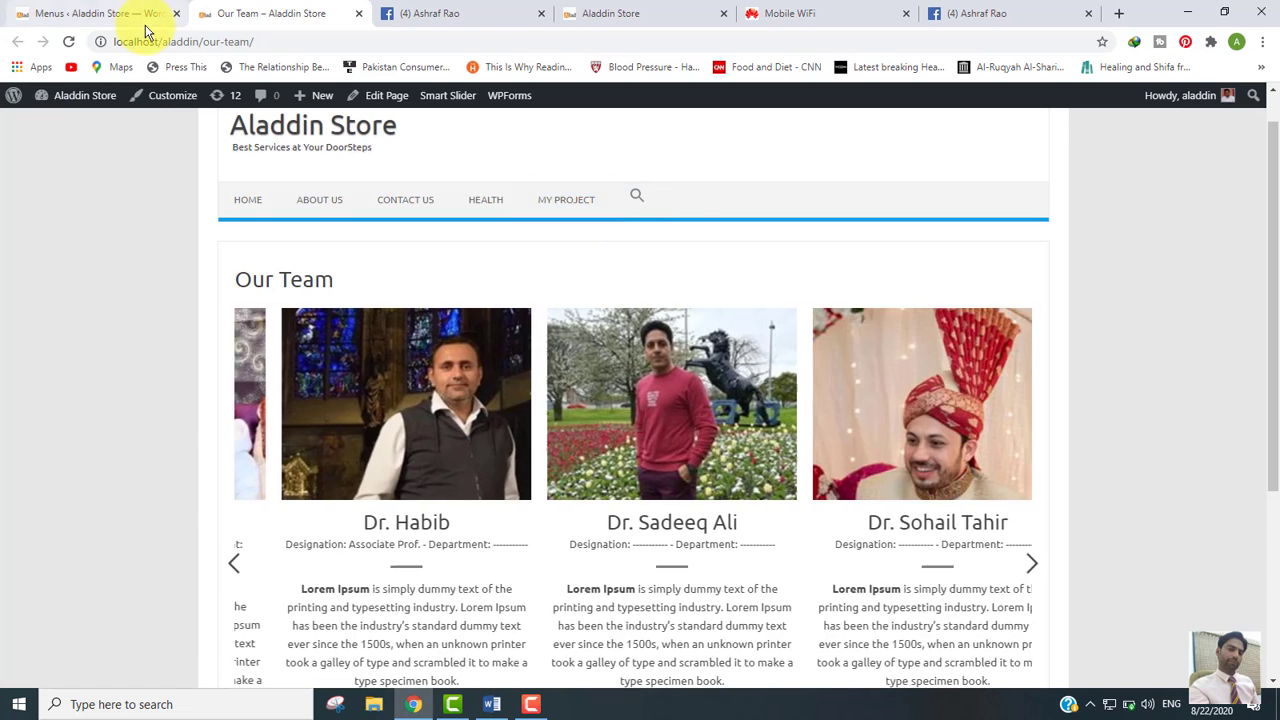
Step: Select the Our Team page from the menu editor's full Pages list
{"action": "left_click", "coordinate": [80, 8]}
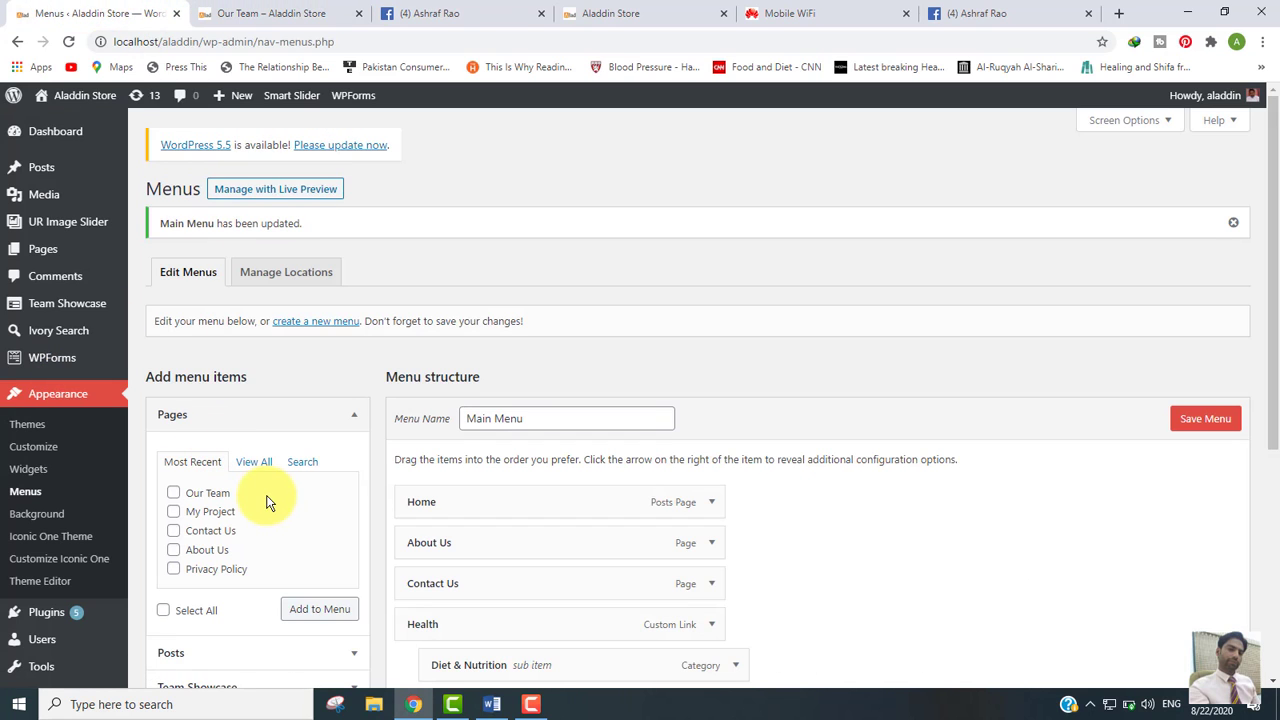
{"action": "left_click_drag", "start_coordinate": [1268, 252], "coordinate": [1268, 371]}
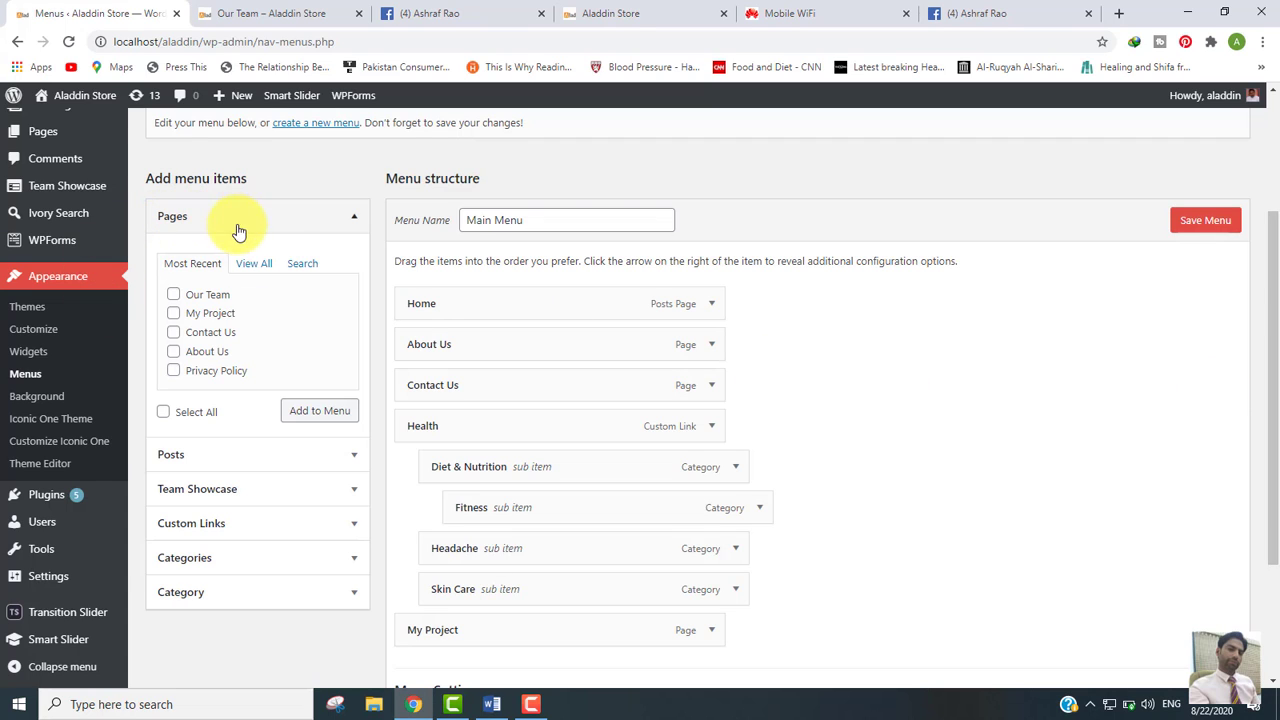
{"action": "left_click", "coordinate": [354, 221]}
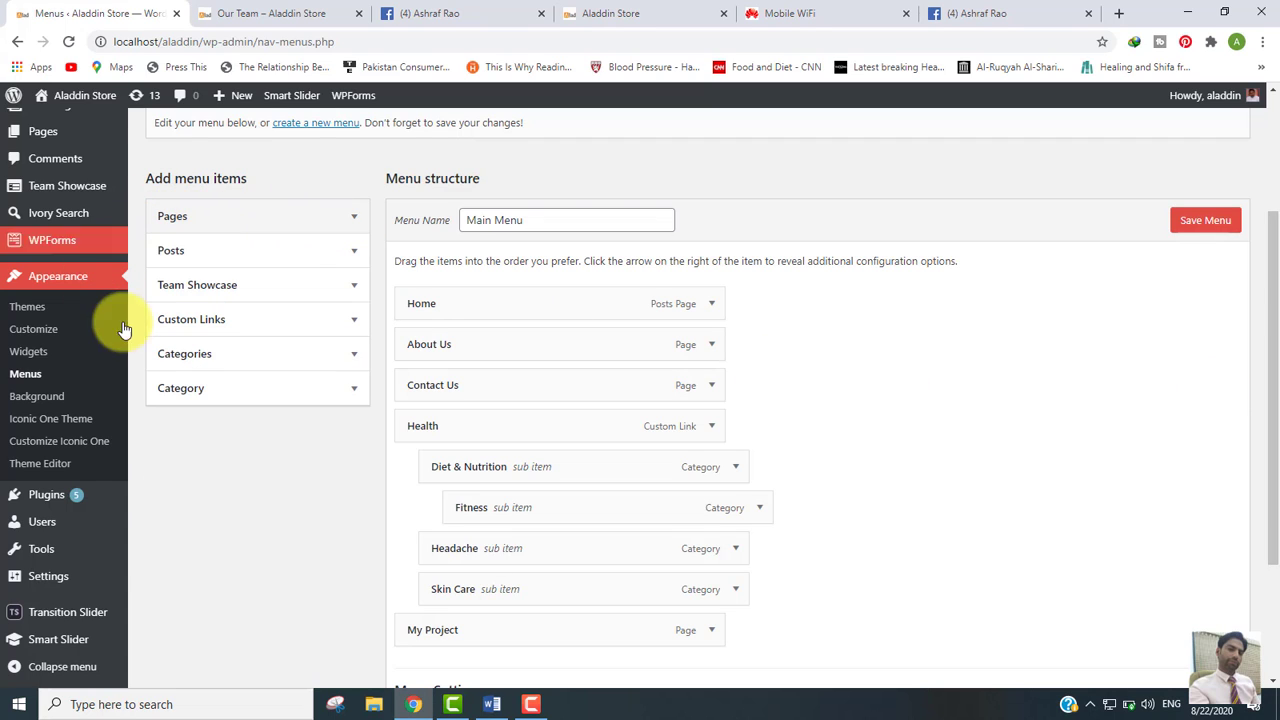
{"action": "left_click", "coordinate": [352, 221]}
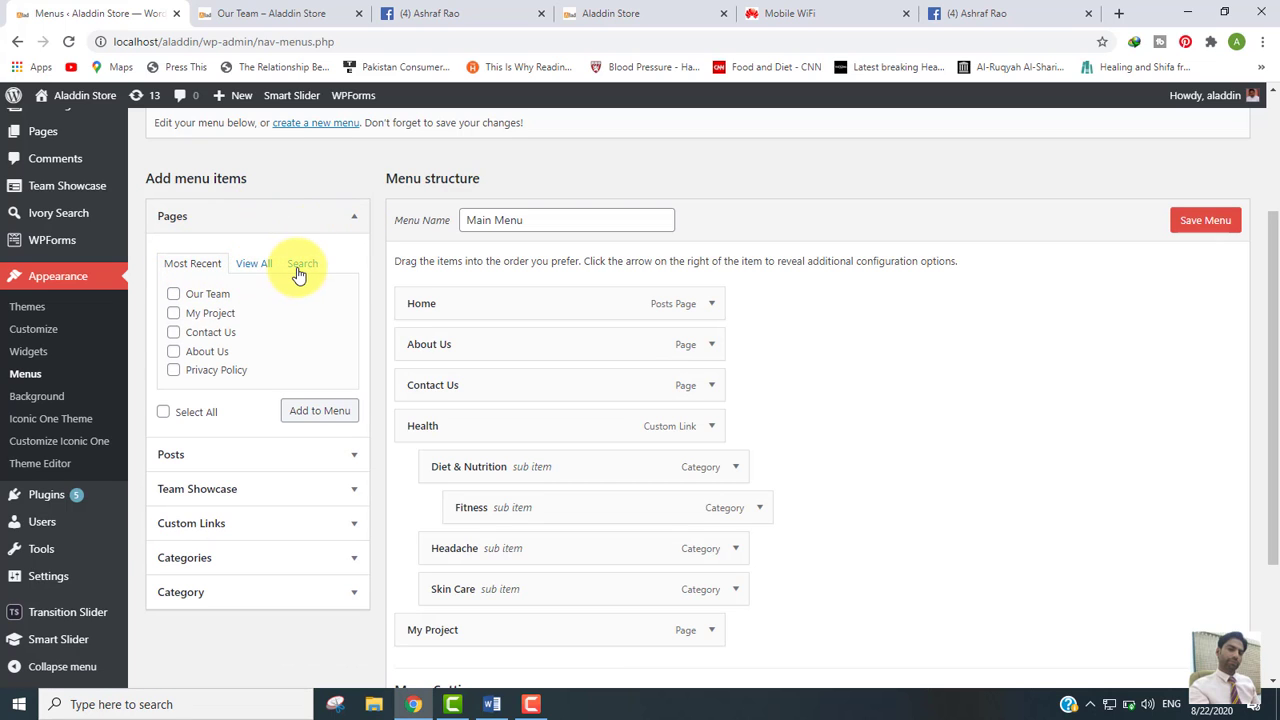
{"action": "left_click", "coordinate": [257, 270]}
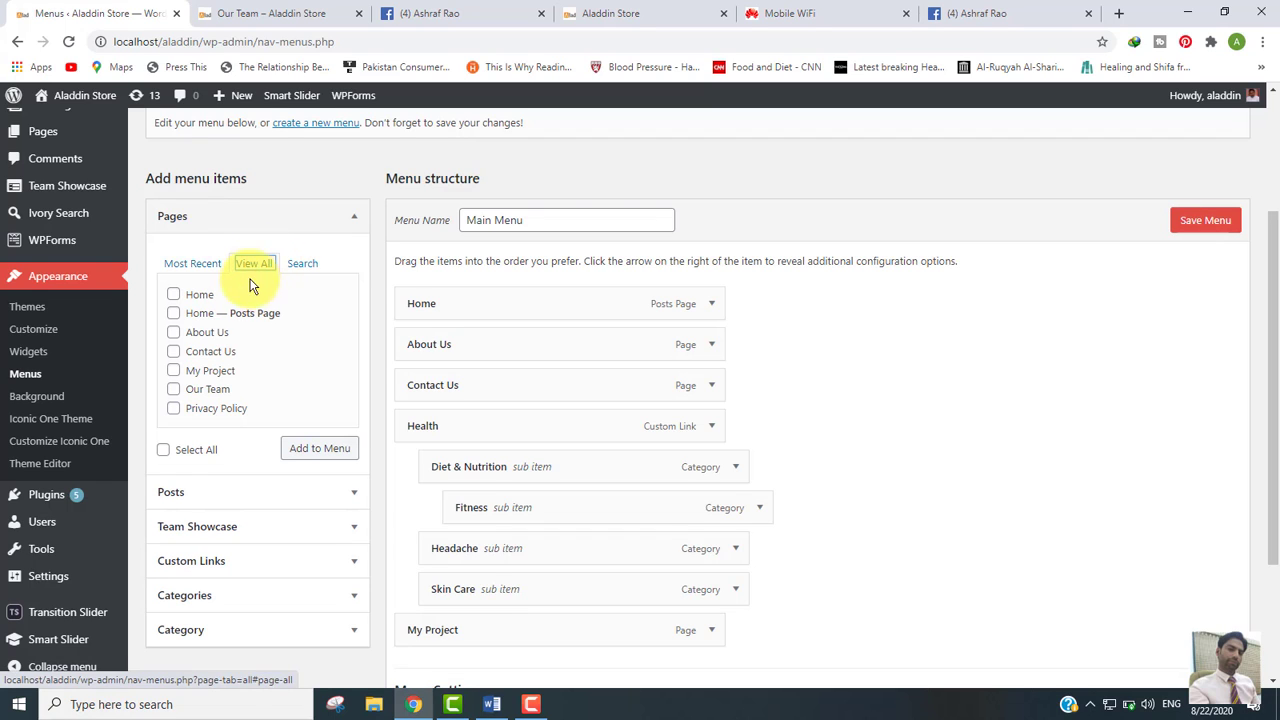
{"action": "left_click", "coordinate": [174, 391]}
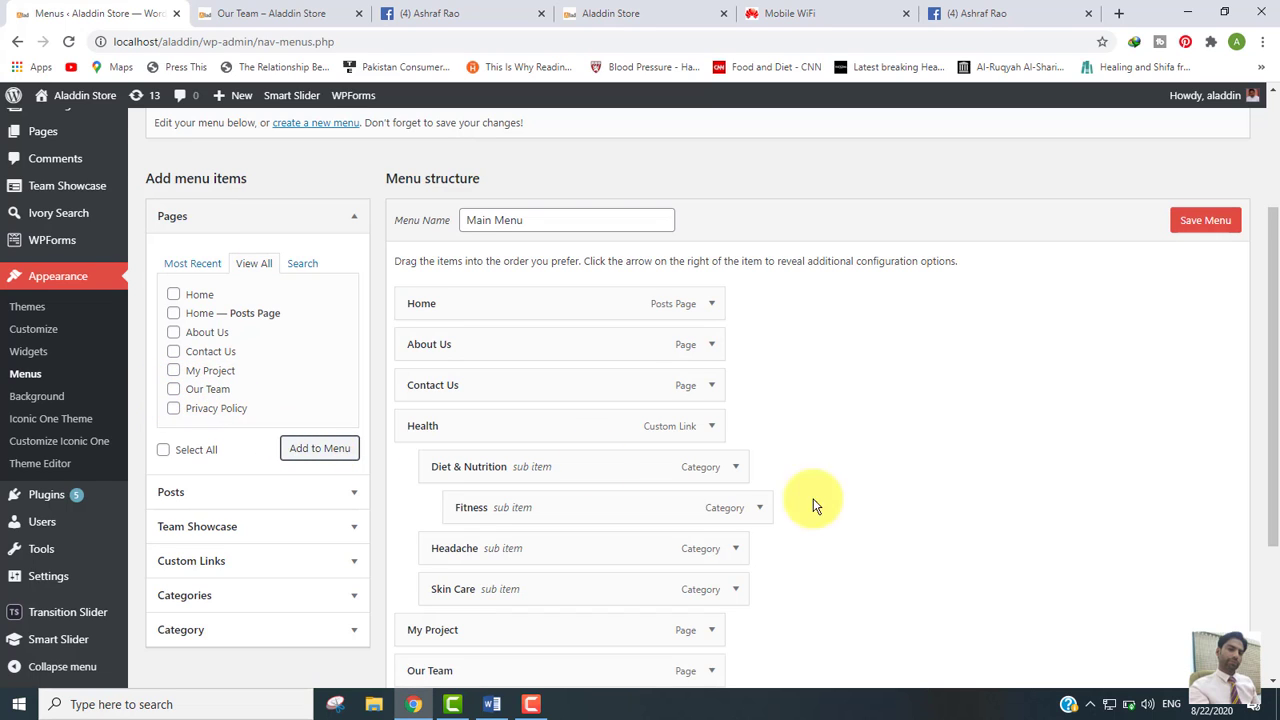
Step: Add Our Team to the Main Menu and drag it below My Project as a top-level item
{"action": "left_click_drag", "start_coordinate": [1276, 332], "coordinate": [1268, 452]}
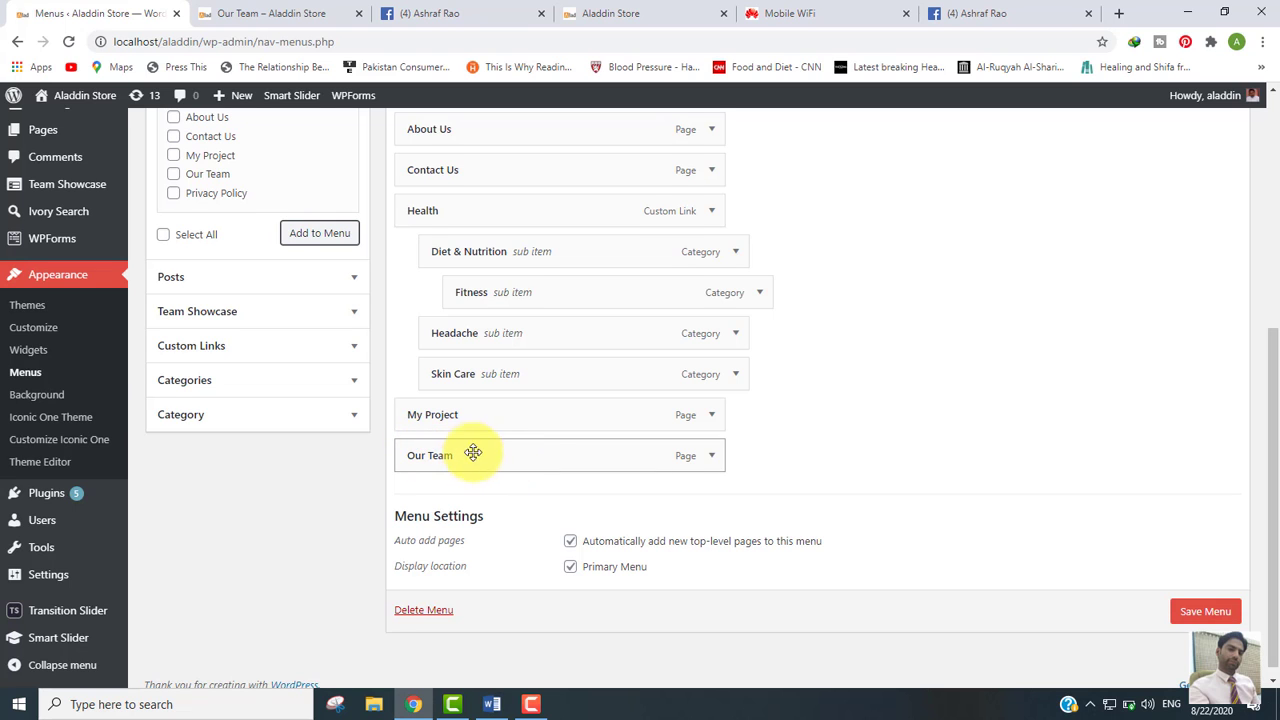
{"action": "left_click_drag", "start_coordinate": [473, 452], "coordinate": [477, 164]}
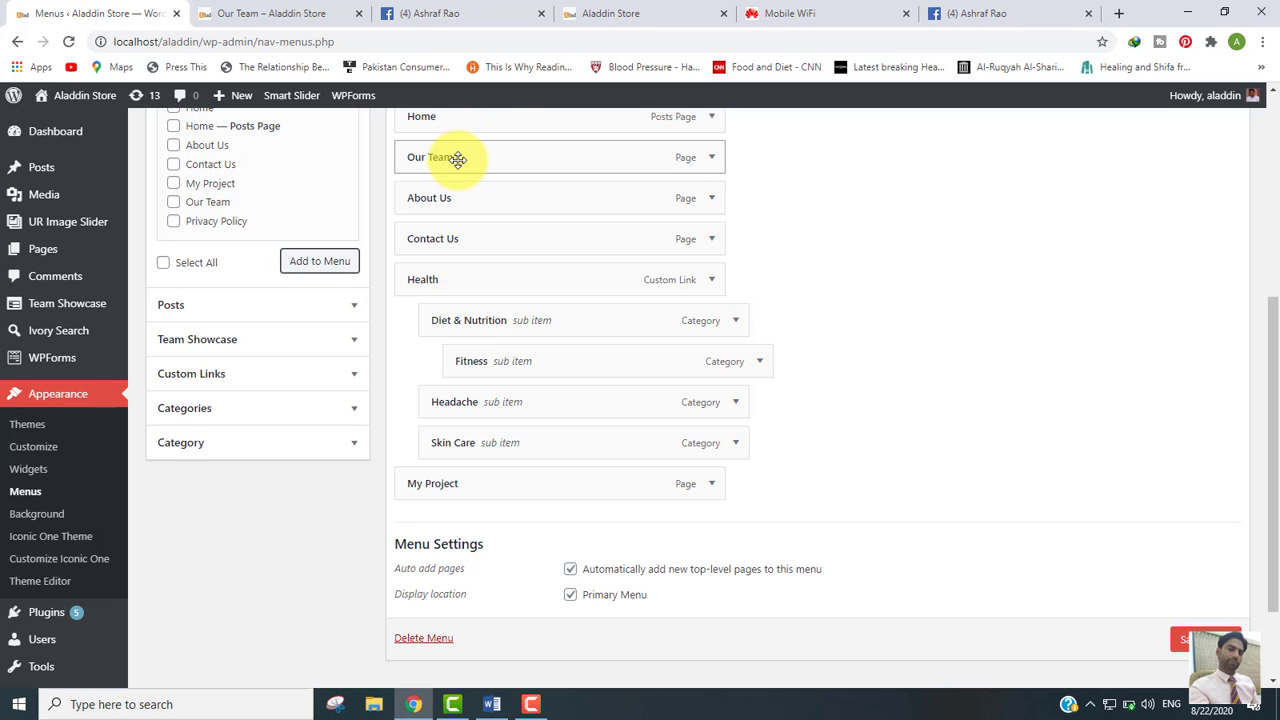
{"action": "left_click_drag", "start_coordinate": [457, 159], "coordinate": [464, 490]}
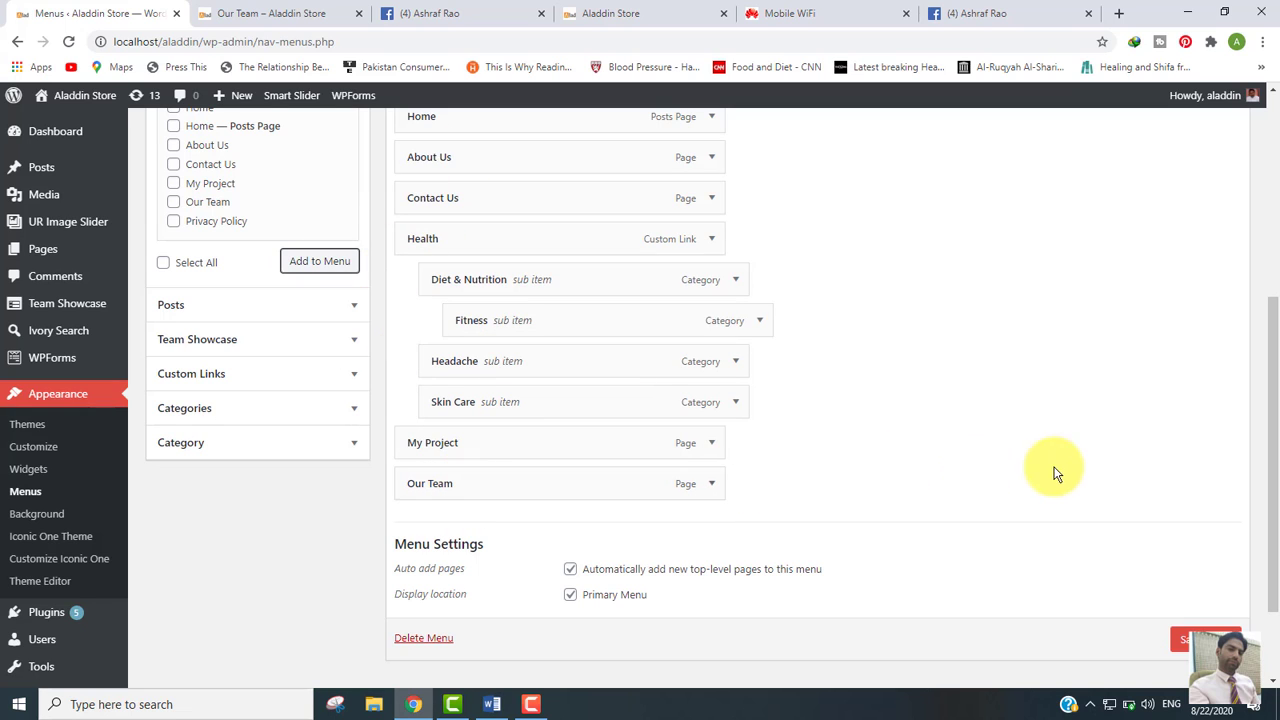
{"action": "scroll", "coordinate": [1276, 342], "scroll_direction": "down", "scroll_amount": 2}
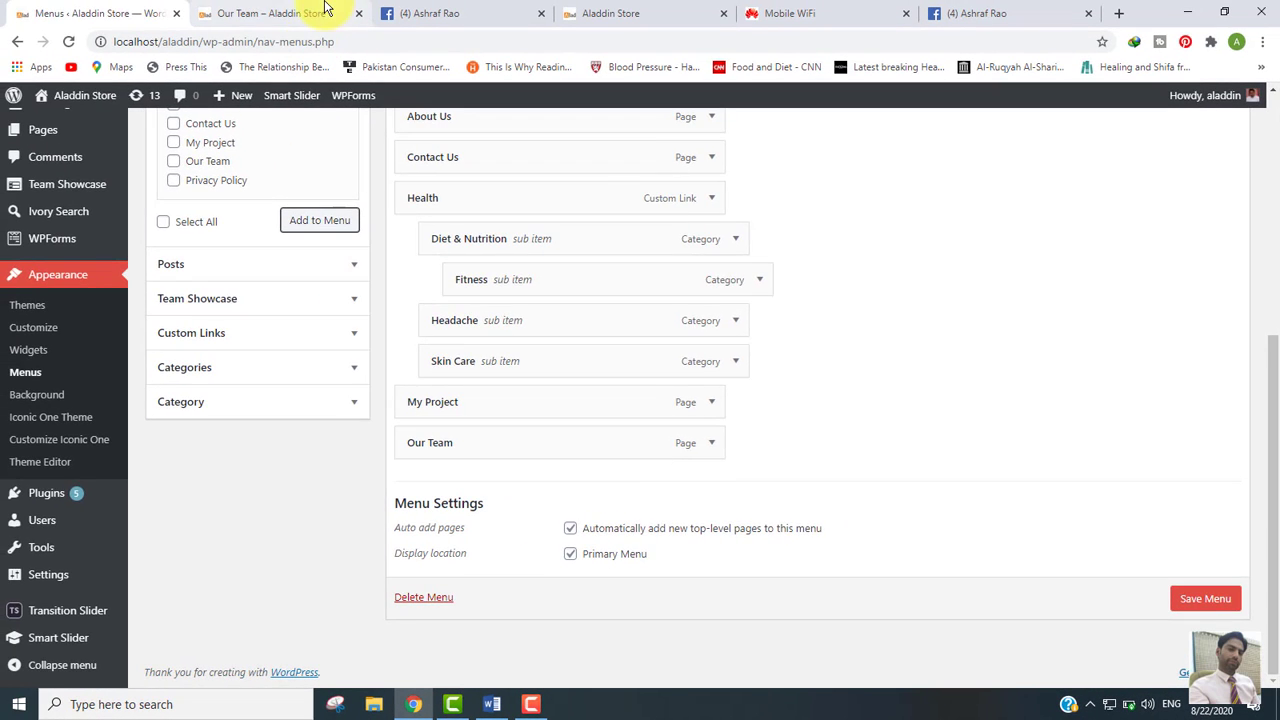
Step: Save the Main Menu with Our Team and reload the live page to see OUR TEAM in the navigation
{"action": "left_click", "coordinate": [324, 12]}
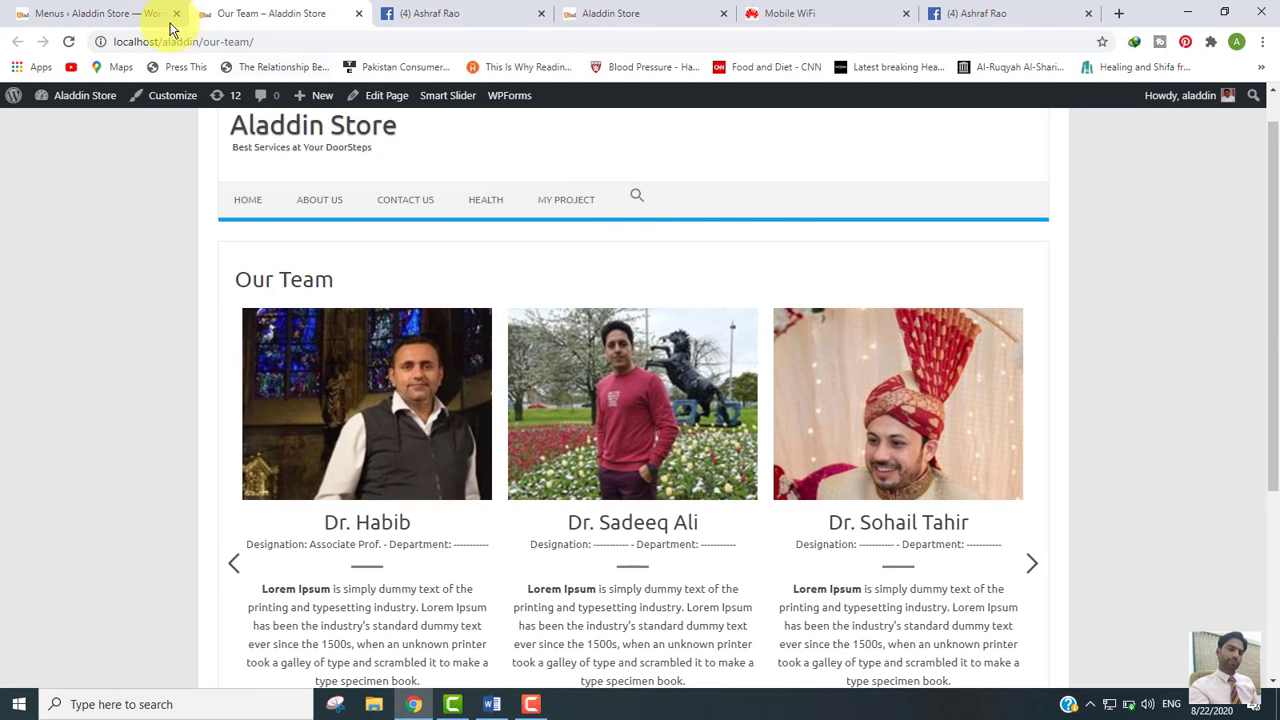
{"action": "left_click", "coordinate": [110, 14]}
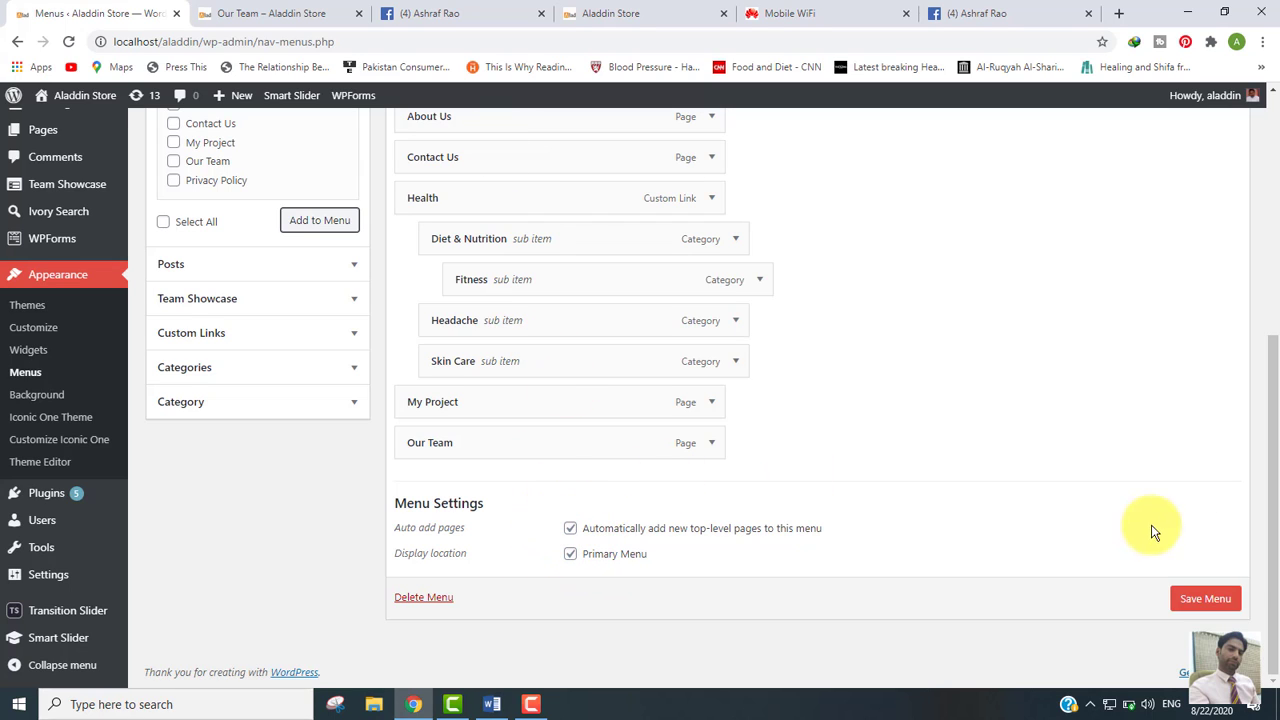
{"action": "left_click", "coordinate": [1205, 599]}
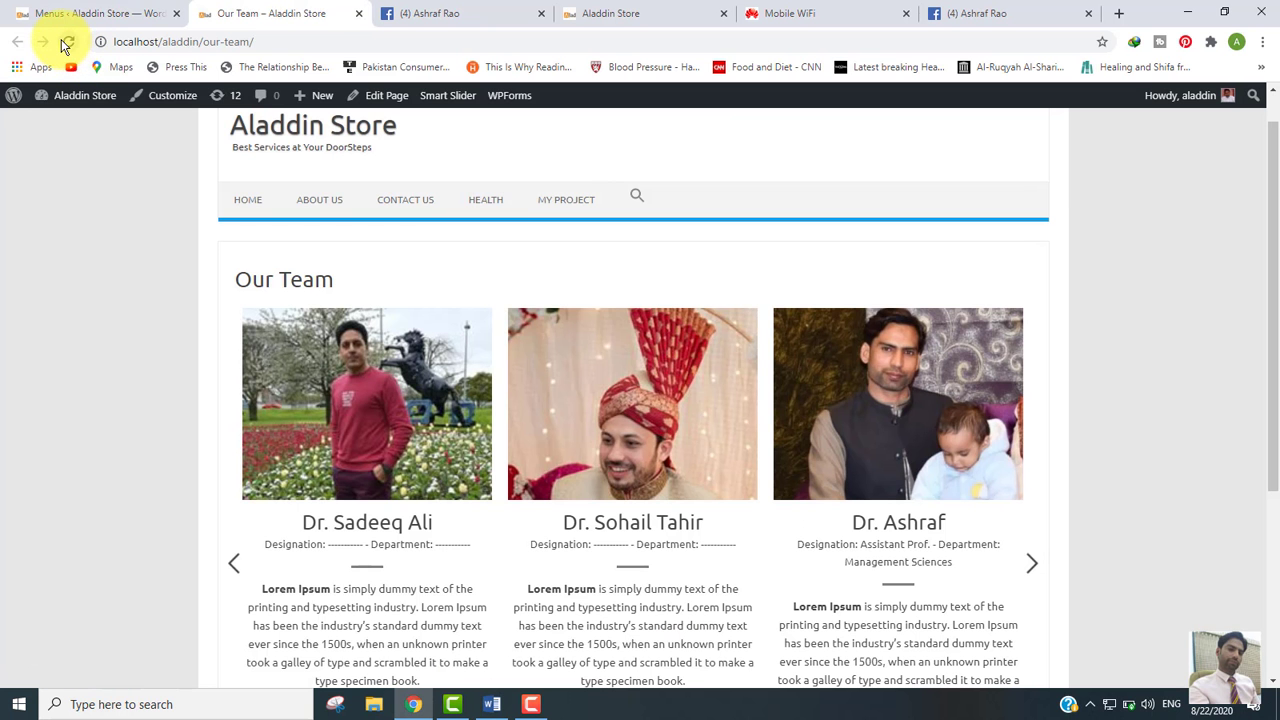
{"action": "left_click", "coordinate": [67, 42]}
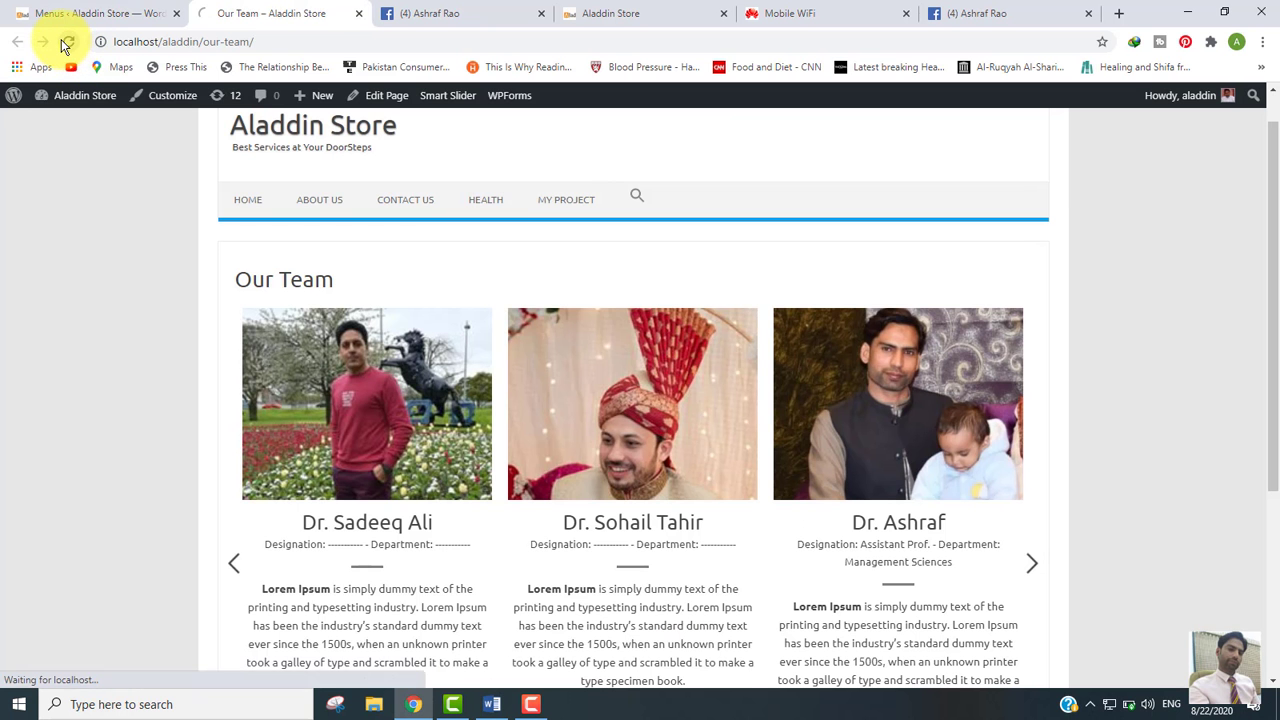